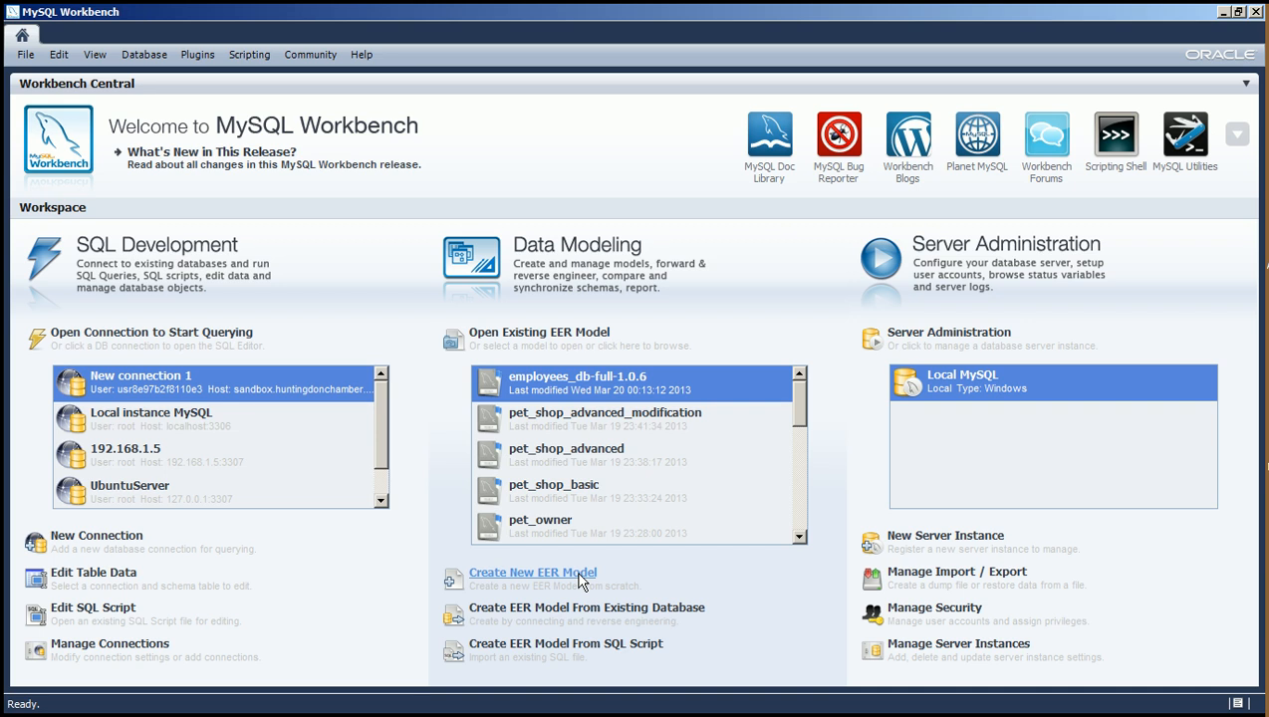
Create a new EER model, add an empty diagram to it and hide the sidebar.
{"action": "left_click", "coordinate": [581, 580]}
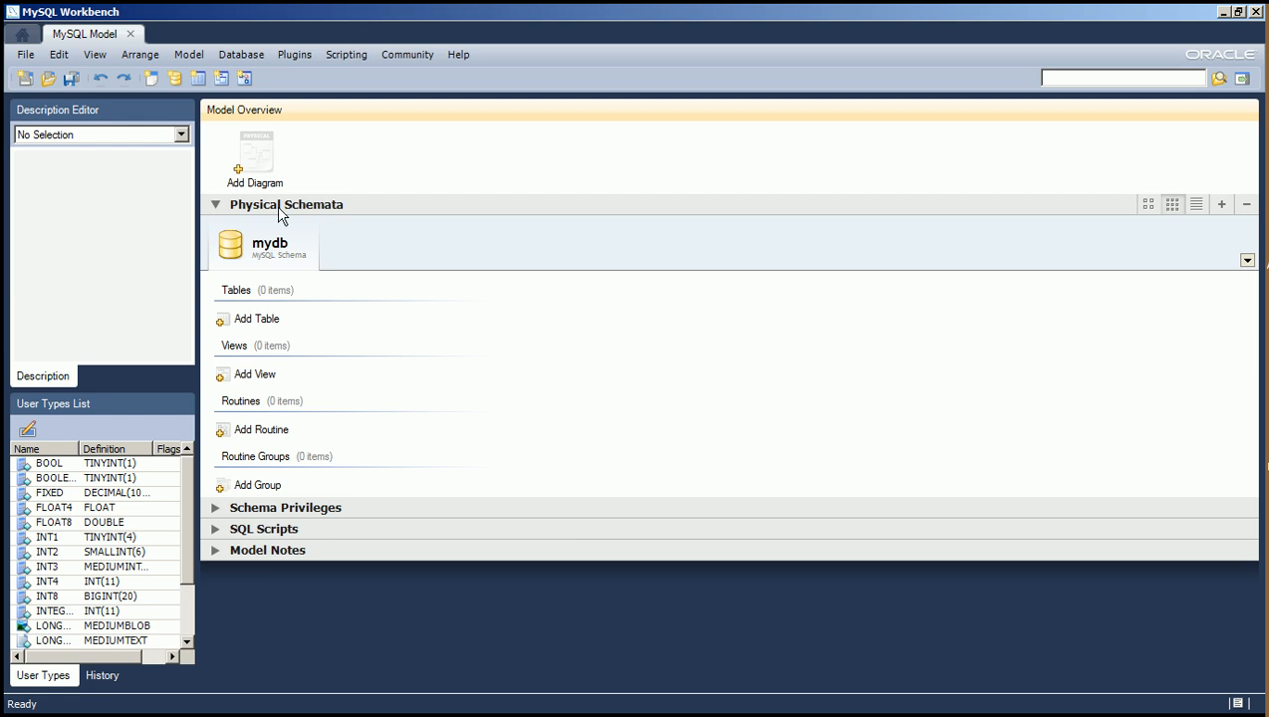
{"action": "double_click", "coordinate": [263, 162]}
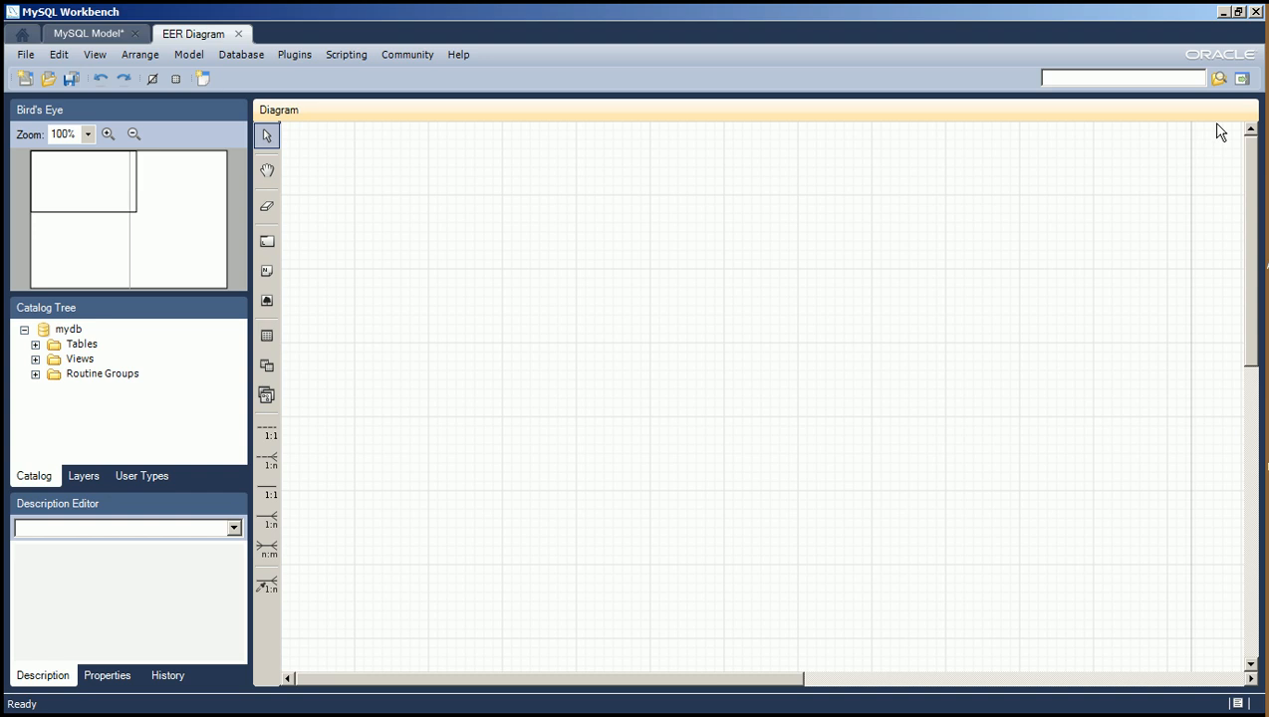
{"action": "left_click", "coordinate": [1242, 80]}
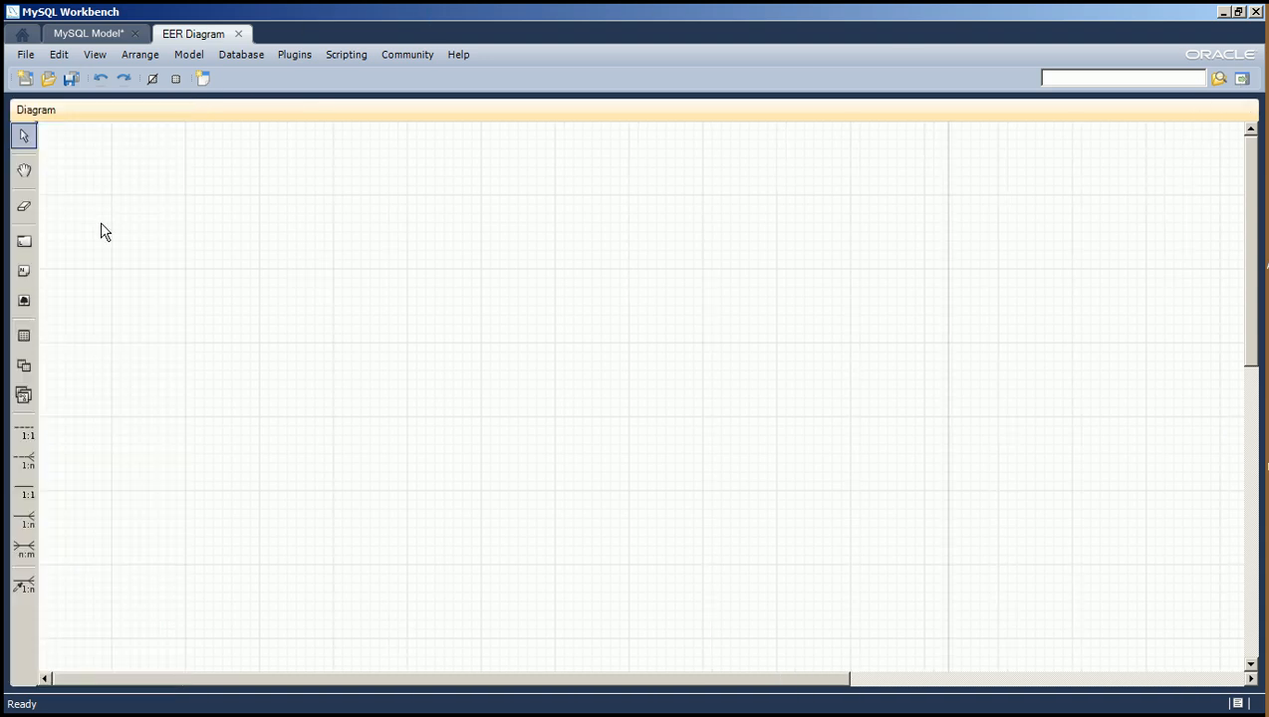
Place a new table on the diagram, duplicate it and position the copy to the right of the original.
{"action": "left_click", "coordinate": [23, 338]}
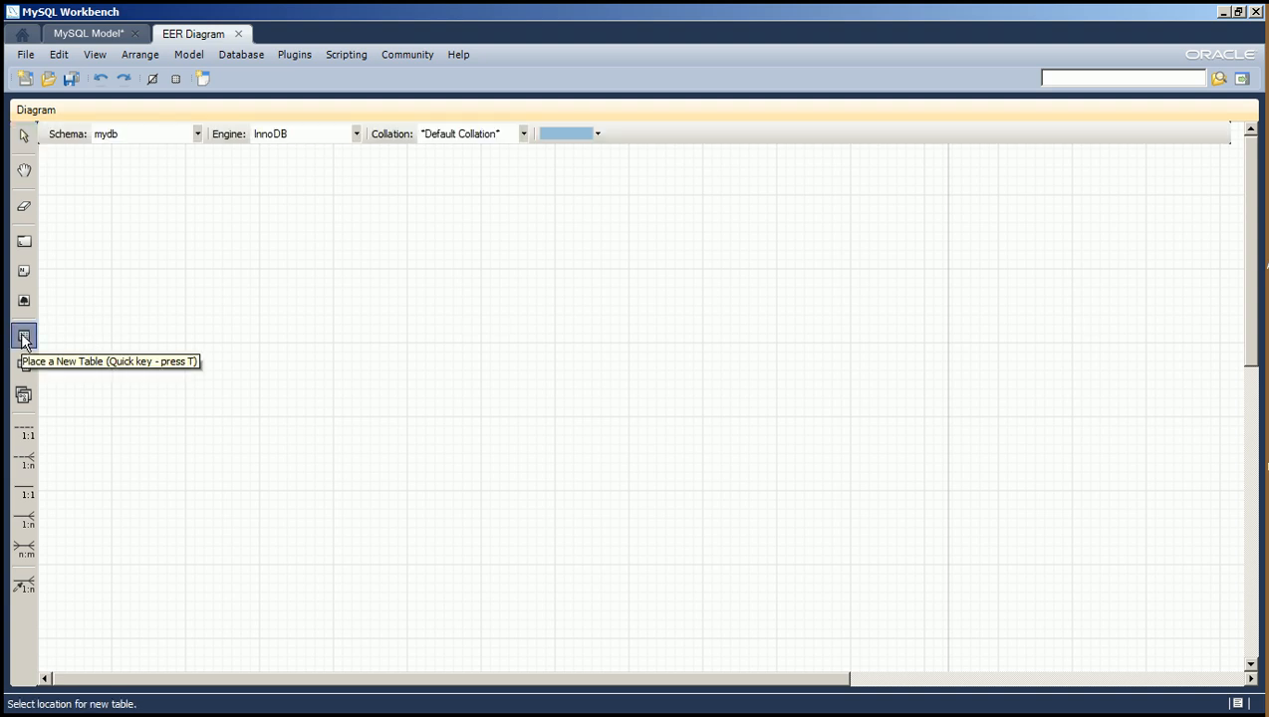
{"action": "left_click", "coordinate": [286, 241]}
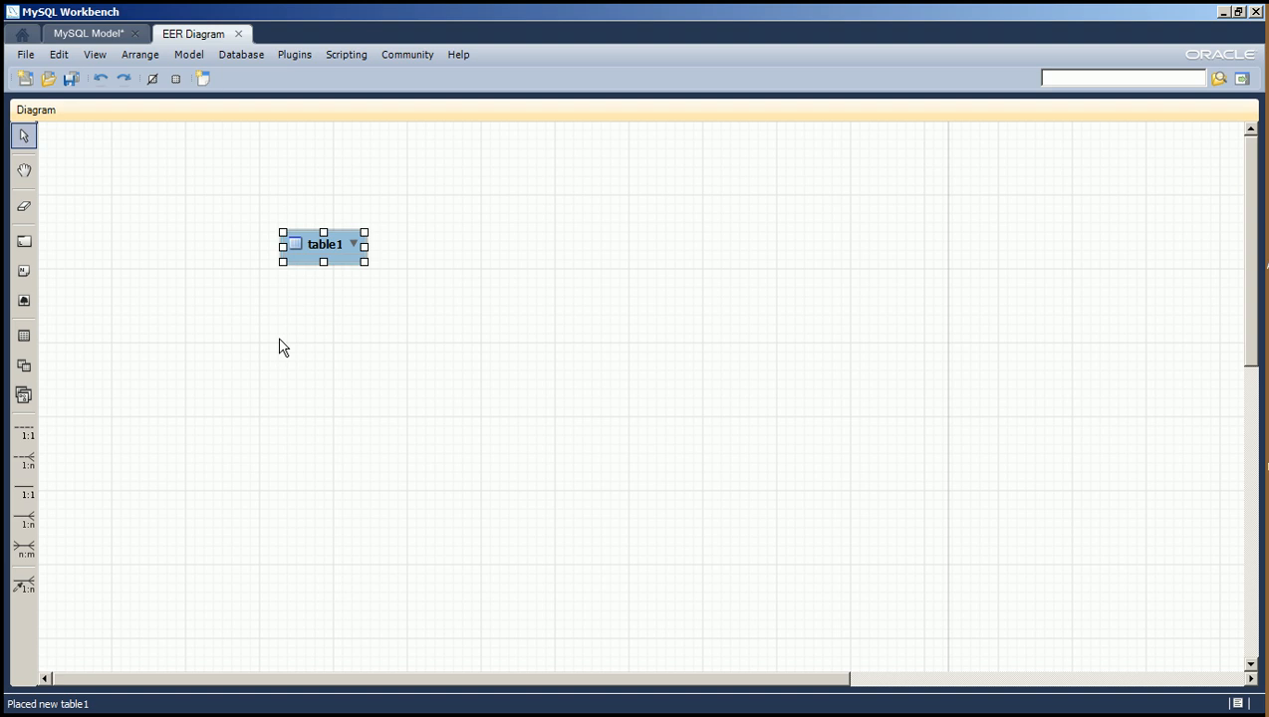
{"action": "key", "text": "ctrl+c"}
{"action": "key", "text": "ctrl+v"}
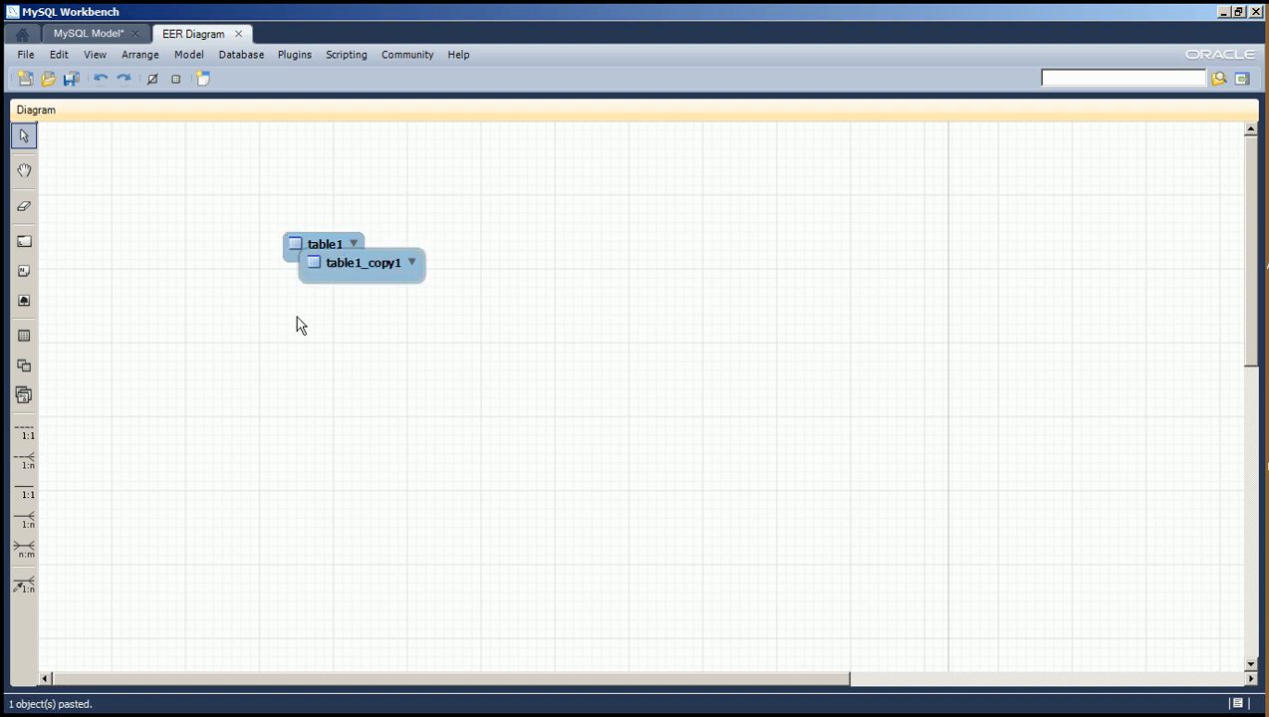
{"action": "left_click_drag", "start_coordinate": [353, 259], "coordinate": [647, 255]}
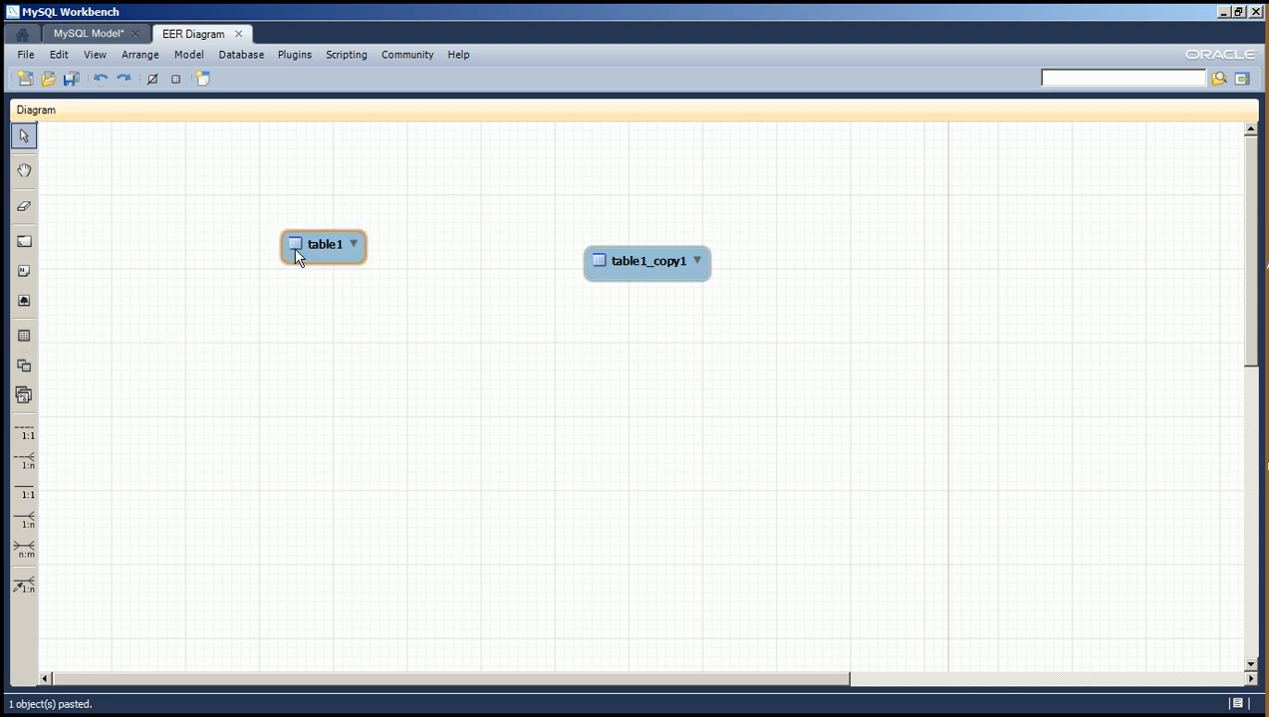
Enlarge table1 and its copy so both have room to list columns.
{"action": "left_click", "coordinate": [325, 255]}
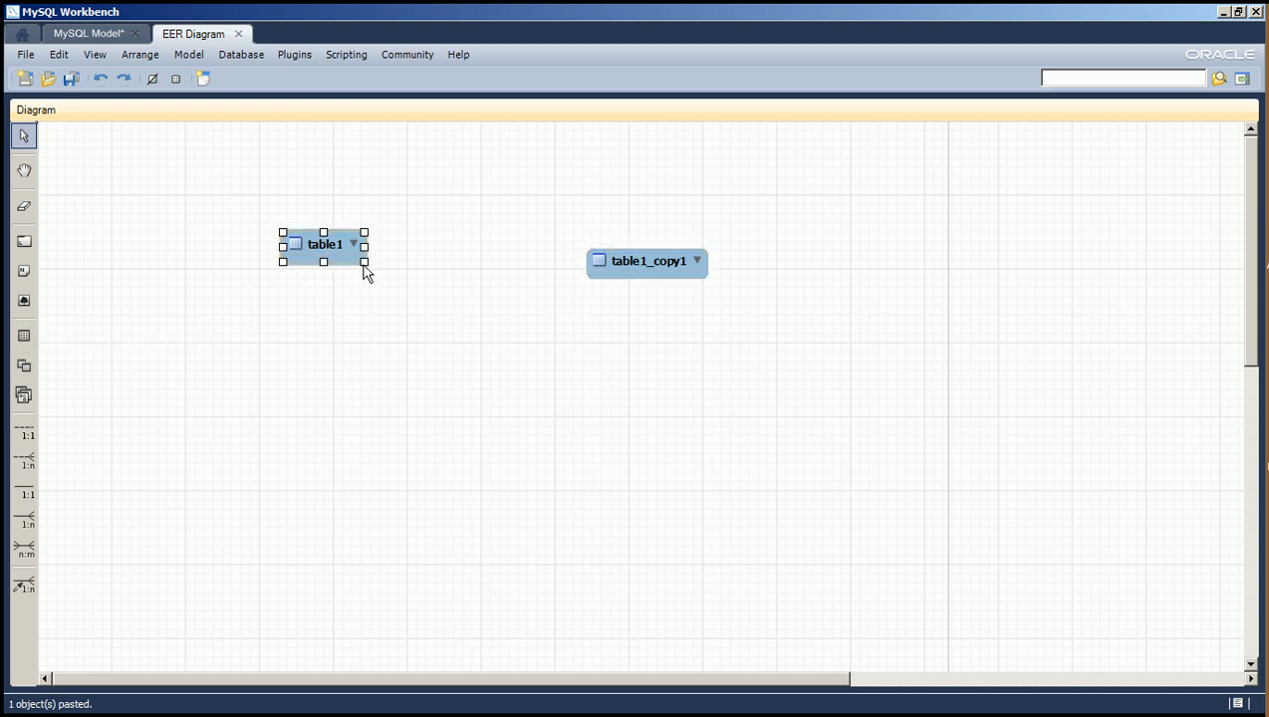
{"action": "left_click_drag", "start_coordinate": [365, 263], "coordinate": [439, 418]}
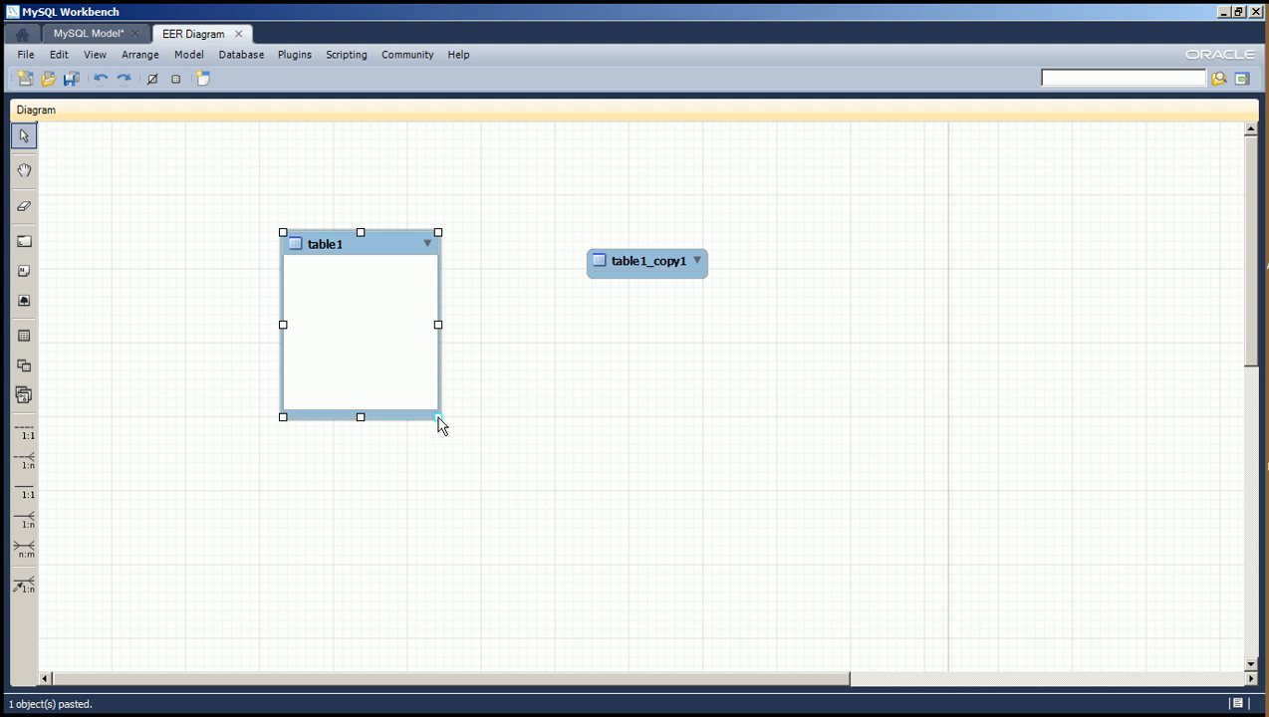
{"action": "left_click", "coordinate": [658, 261]}
{"action": "left_click_drag", "start_coordinate": [706, 280], "coordinate": [757, 453]}
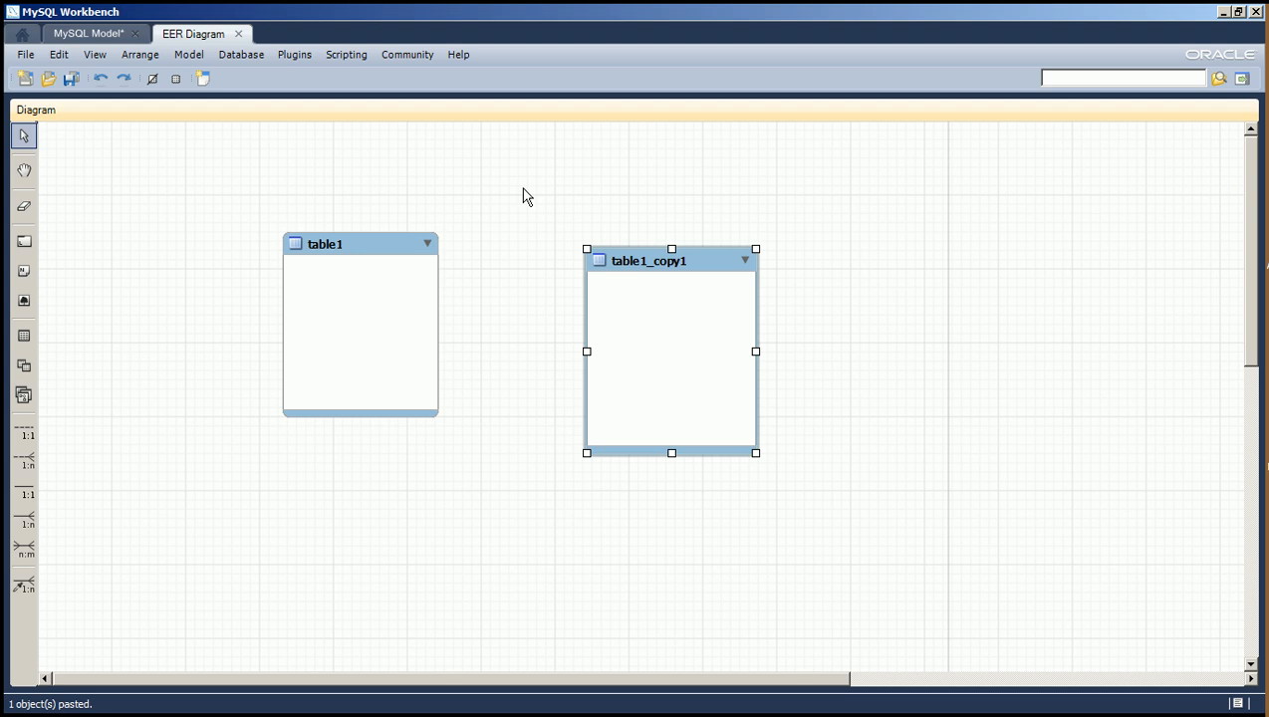
Rename table1 to rep.
{"action": "left_click", "coordinate": [321, 301]}
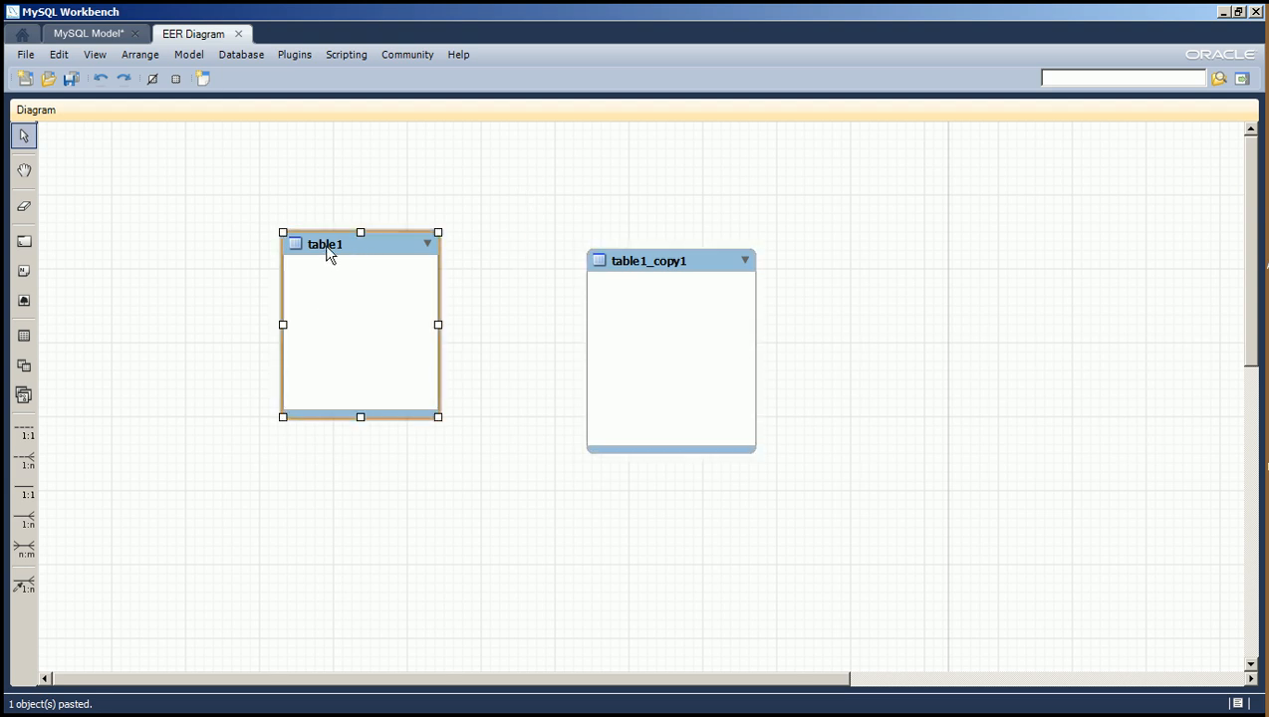
{"action": "double_click", "coordinate": [331, 255]}
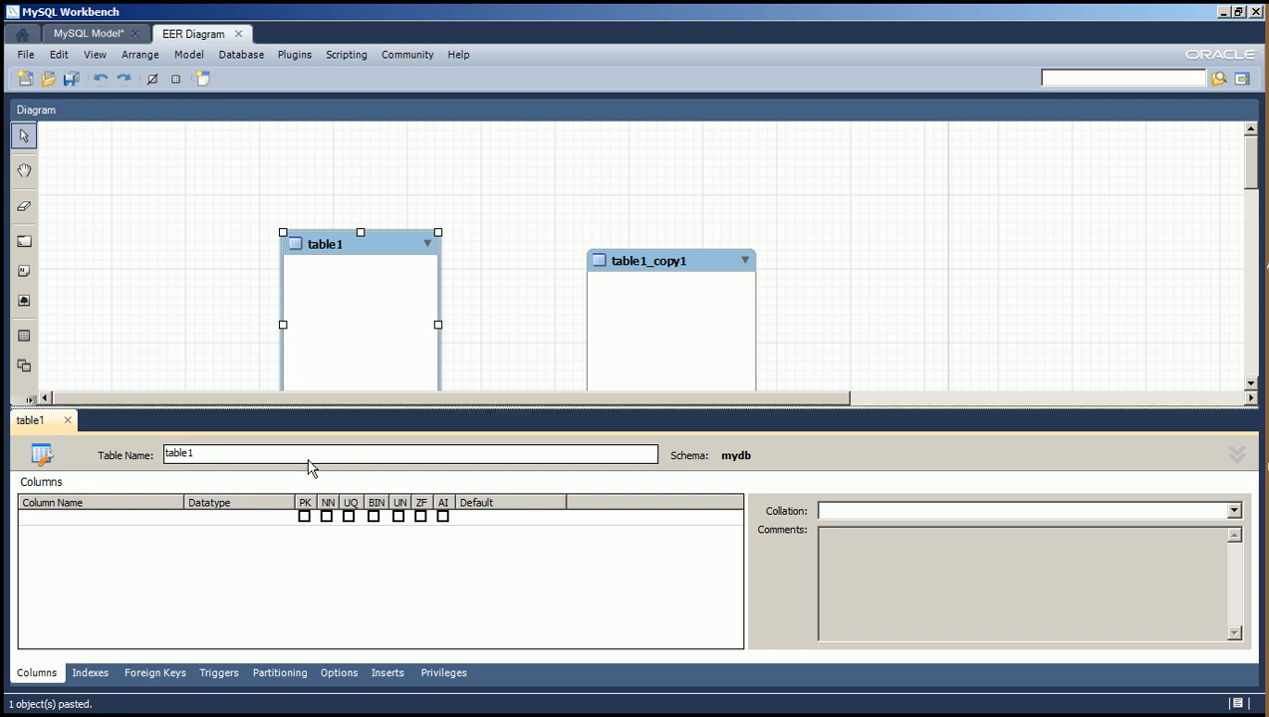
{"action": "left_click", "coordinate": [306, 457]}
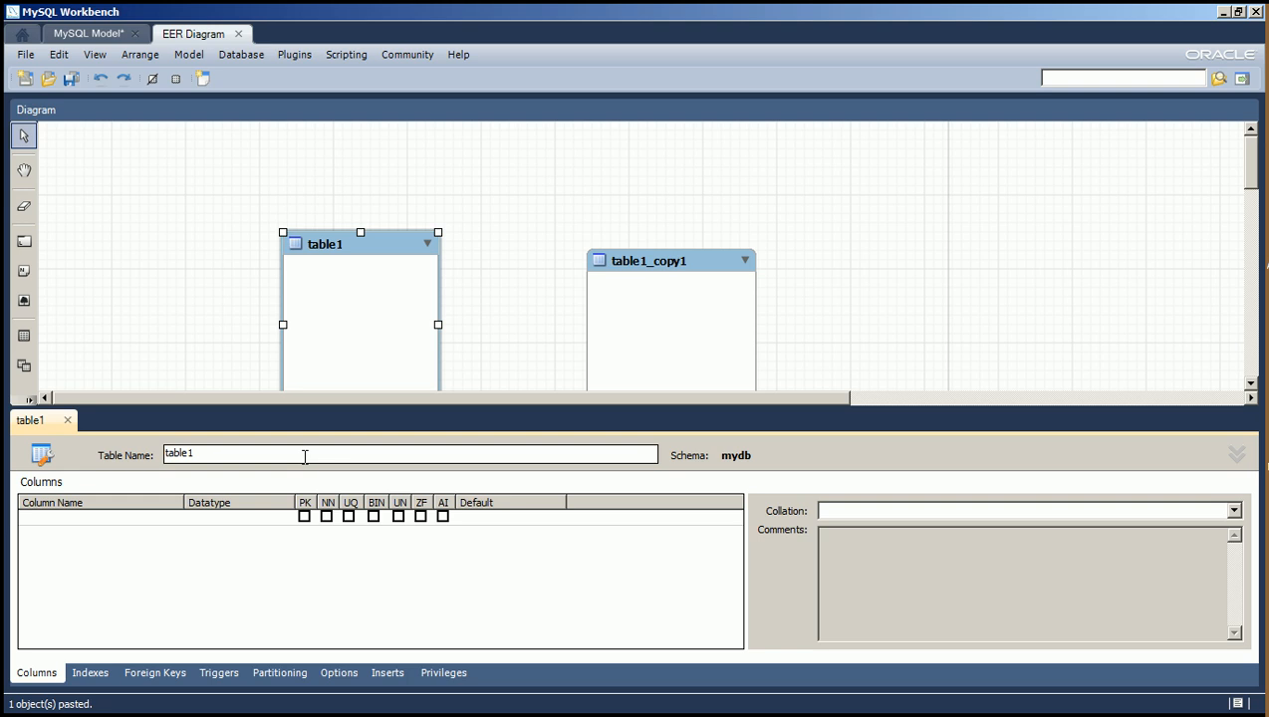
{"action": "left_click_drag", "start_coordinate": [258, 453], "coordinate": [125, 451]}
{"action": "type", "text": "rep"}
Add an id column of type INT to the rep table as an auto-incrementing, not-null primary key.
{"action": "double_click", "coordinate": [112, 525]}
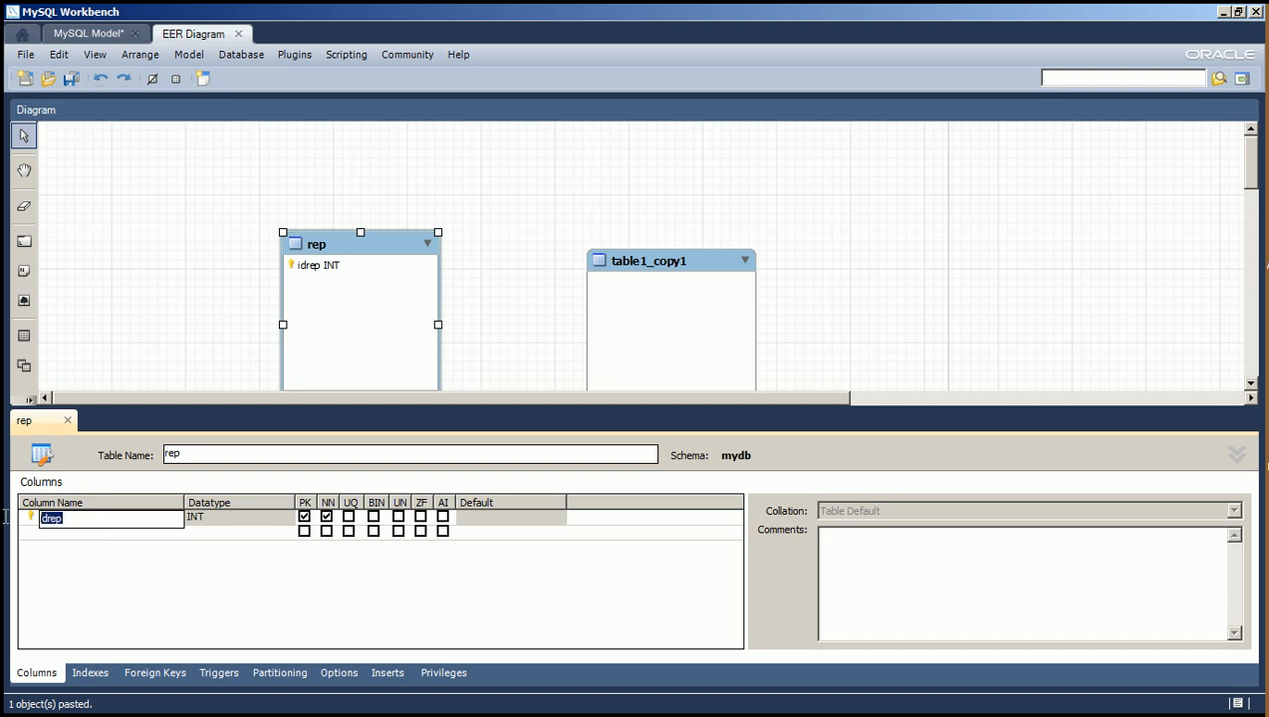
{"action": "type", "text": "id"}
{"action": "left_click", "coordinate": [222, 517]}
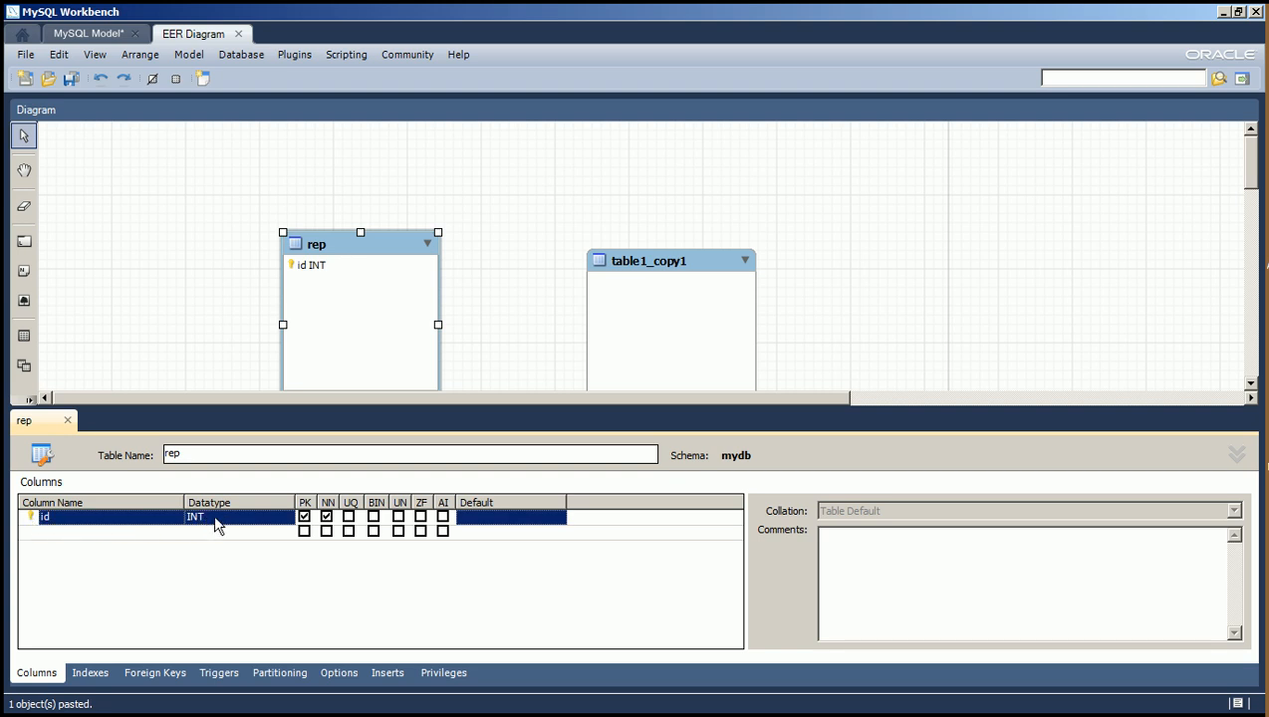
{"action": "left_click", "coordinate": [246, 524]}
{"action": "left_click", "coordinate": [287, 521]}
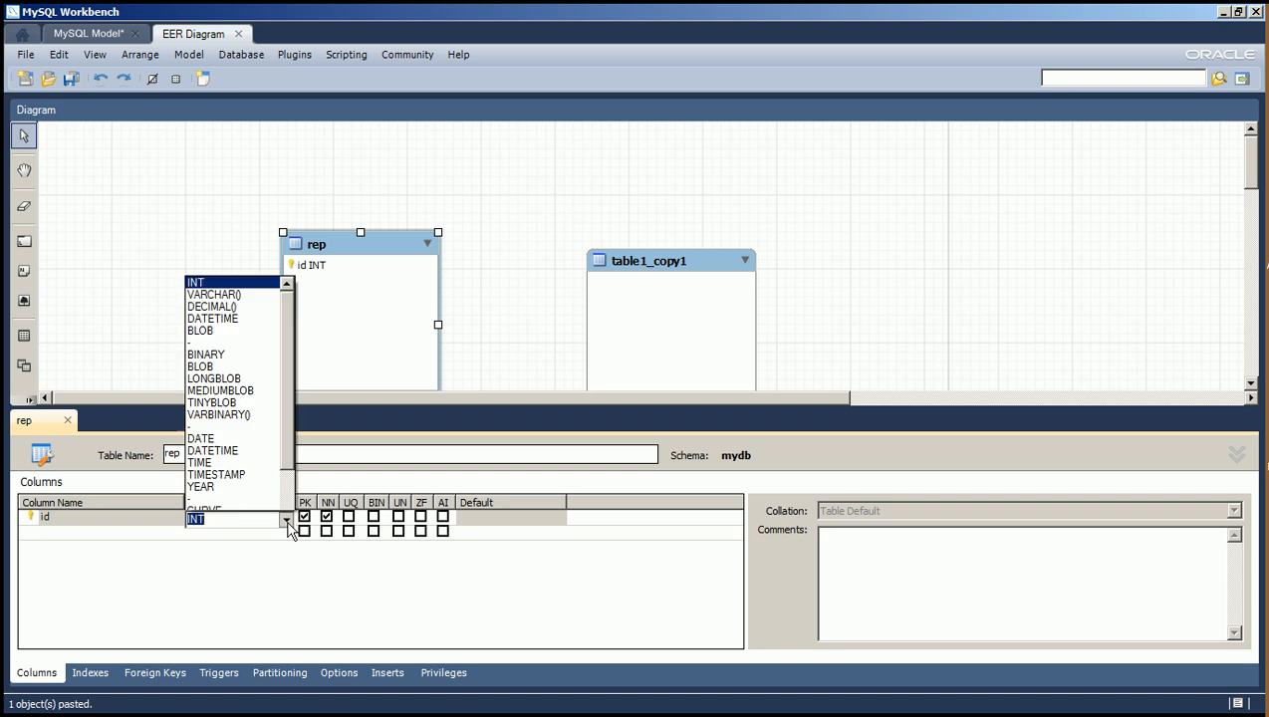
{"action": "mouse_move", "coordinate": [287, 134]}
{"action": "left_mouse_down"}
{"action": "mouse_move", "coordinate": [301, 430]}
{"action": "mouse_move", "coordinate": [304, 120]}
{"action": "left_mouse_up"}
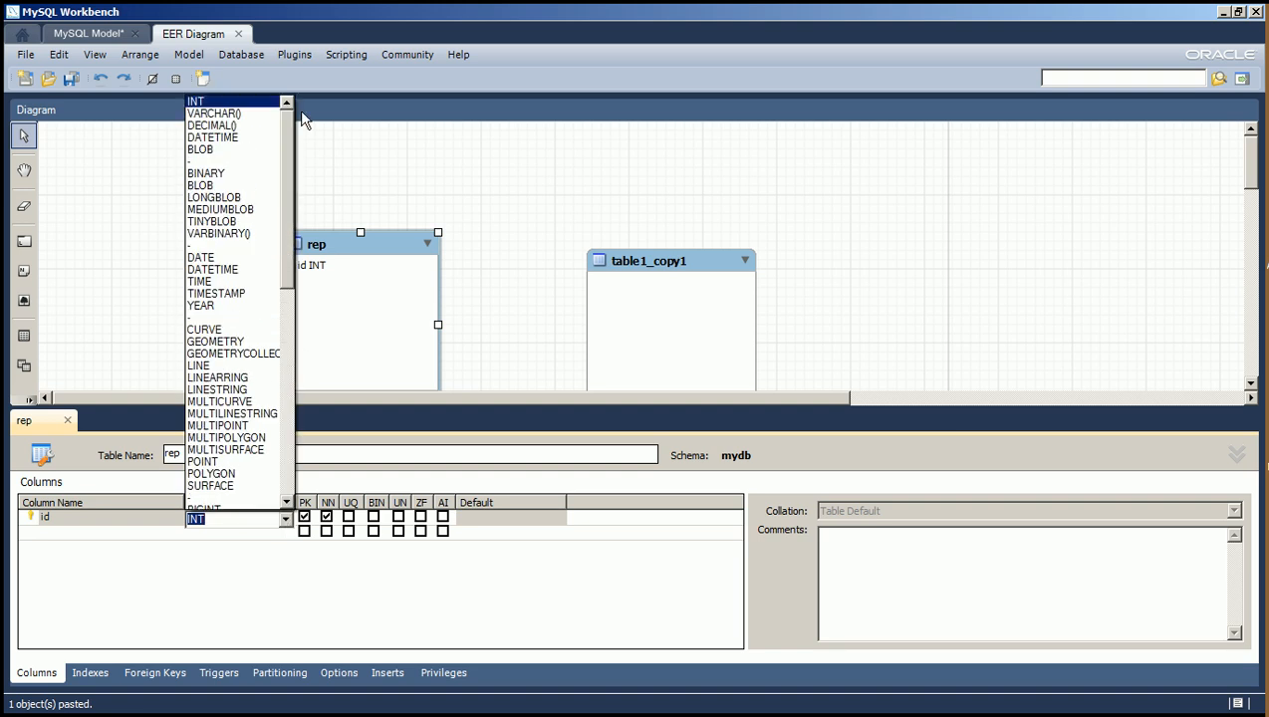
{"action": "left_click", "coordinate": [219, 102]}
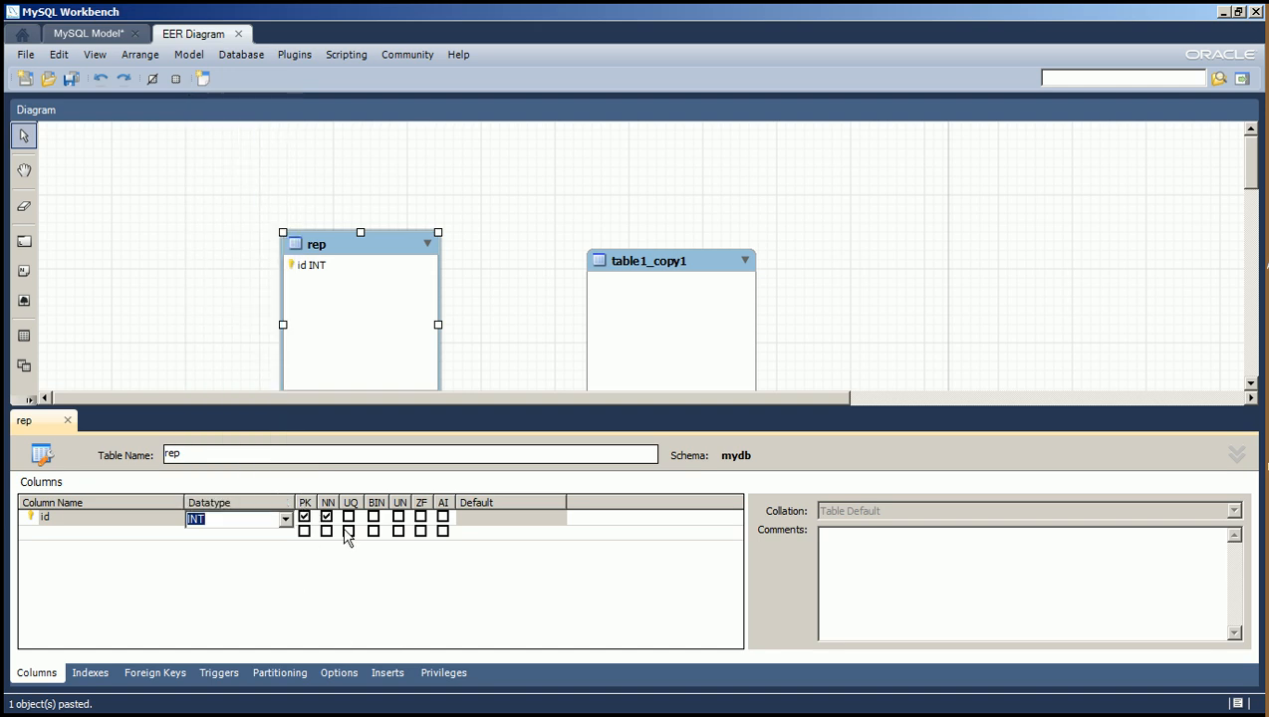
{"action": "left_click", "coordinate": [305, 517]}
{"action": "left_click", "coordinate": [443, 517]}
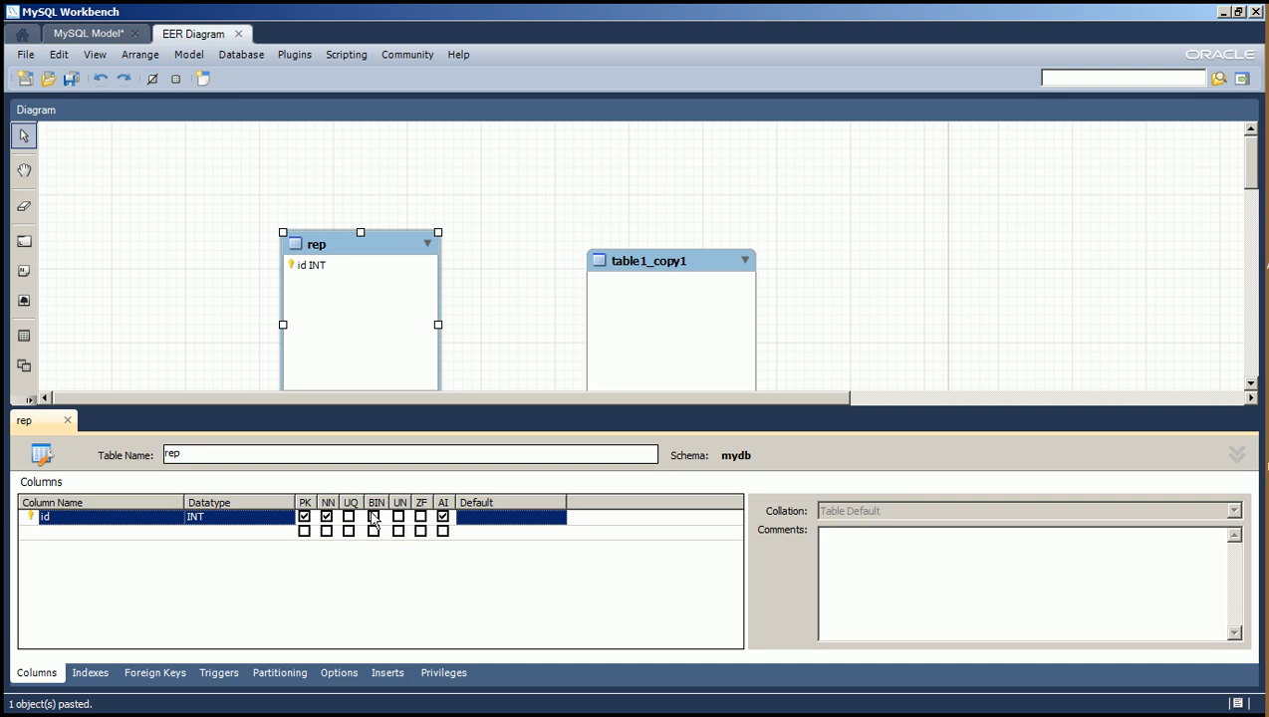
Add an fname column of type VARCHAR(45) to the rep table and make it not null.
{"action": "double_click", "coordinate": [137, 535]}
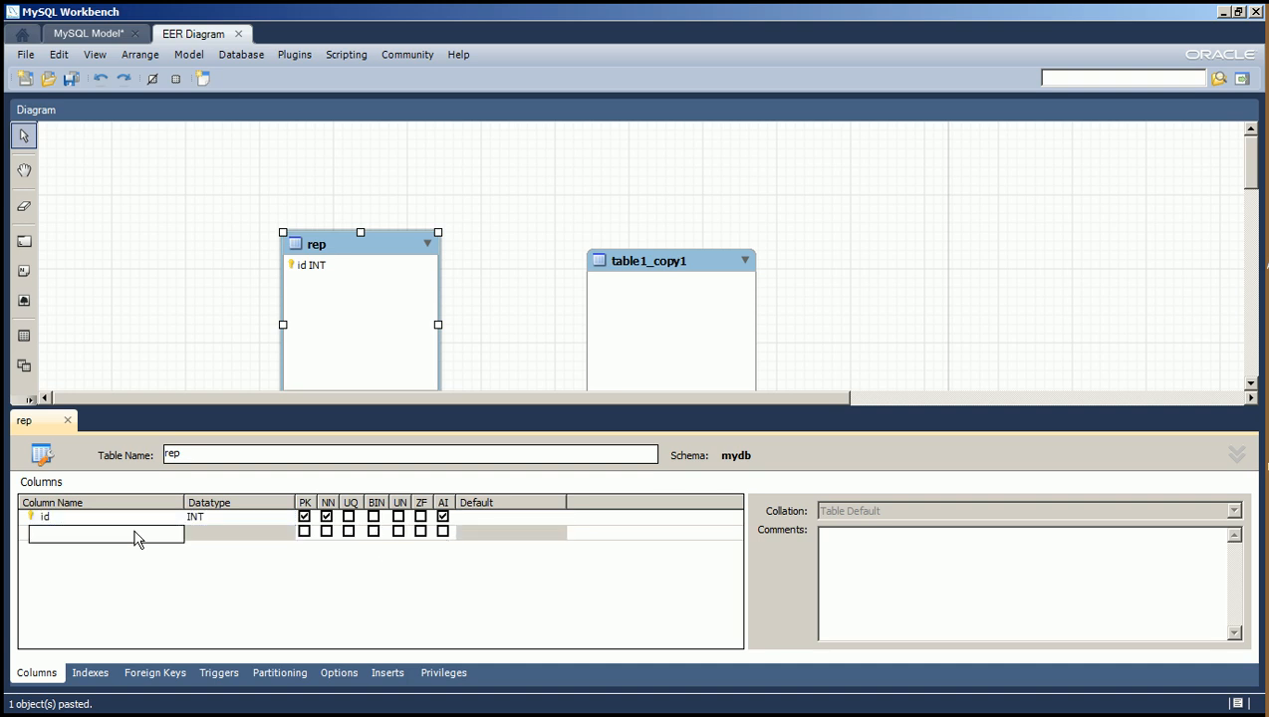
{"action": "type", "text": "fname"}
{"action": "key", "text": "Tab"}
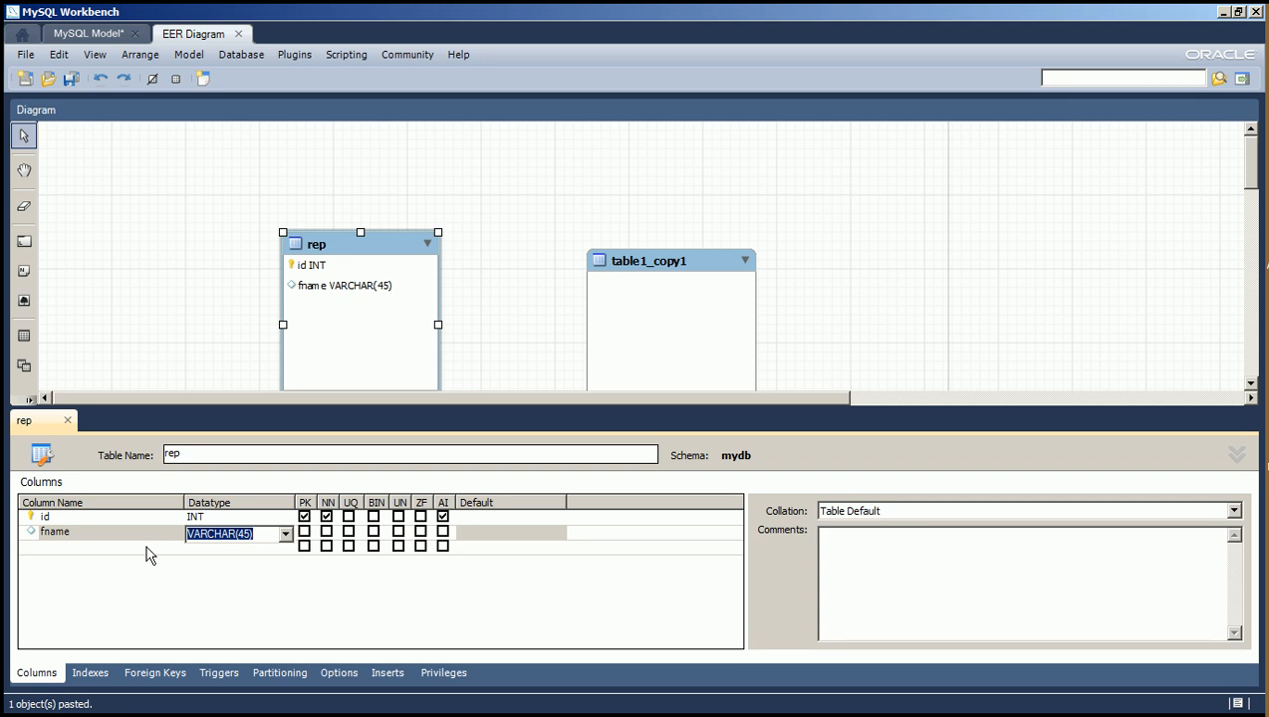
{"action": "left_click", "coordinate": [327, 533]}
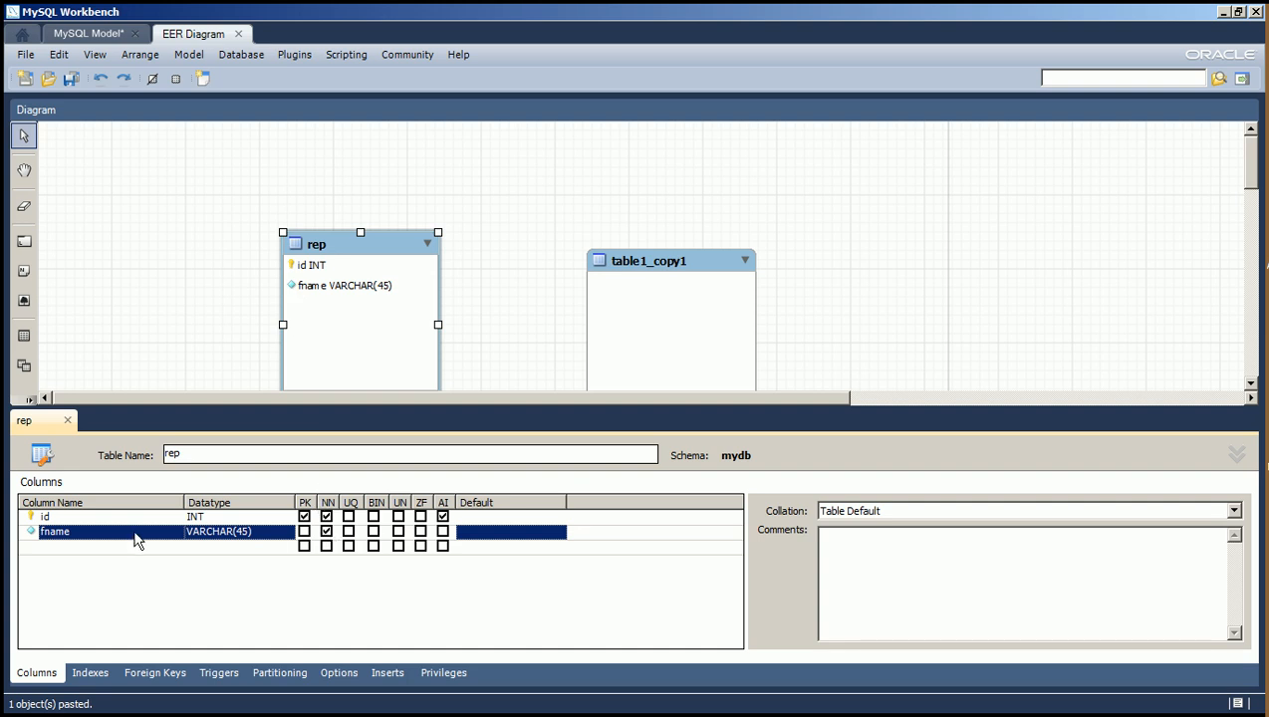
Add an lname column of type VARCHAR(45) to the rep table and make it not null.
{"action": "double_click", "coordinate": [105, 546]}
{"action": "type", "text": "lname"}
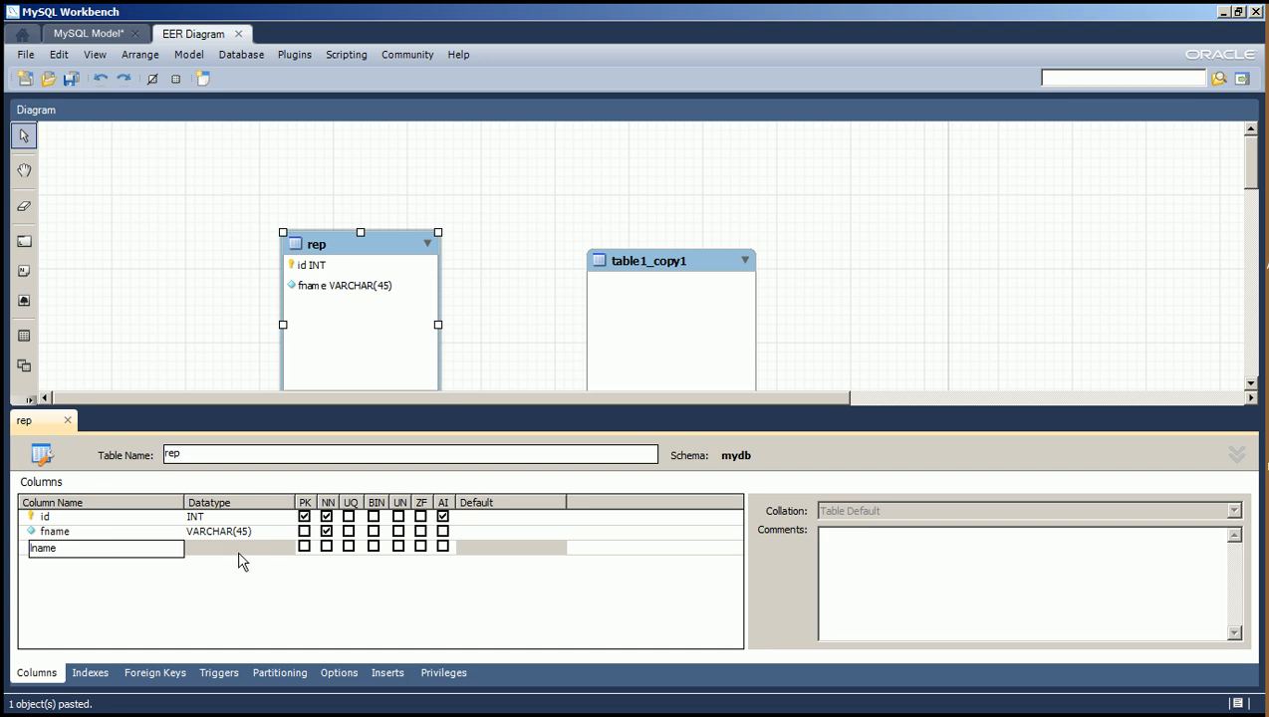
{"action": "key", "text": "Tab"}
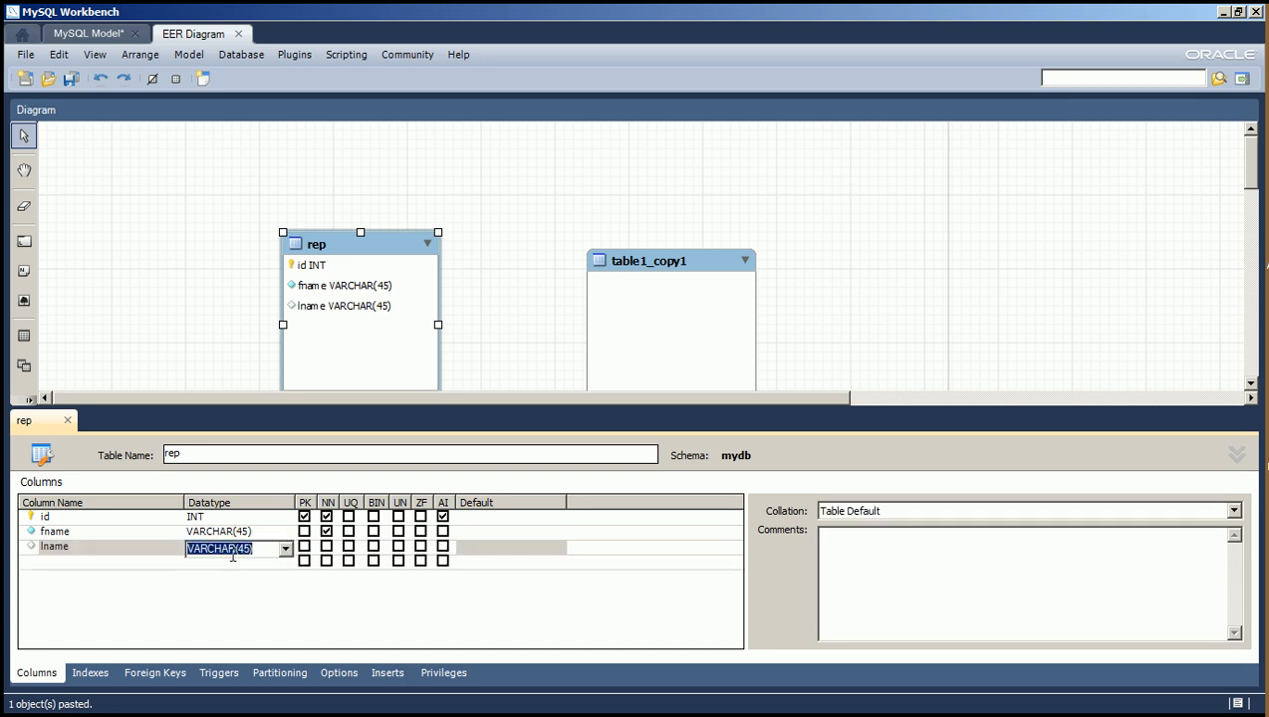
{"action": "left_click", "coordinate": [257, 576]}
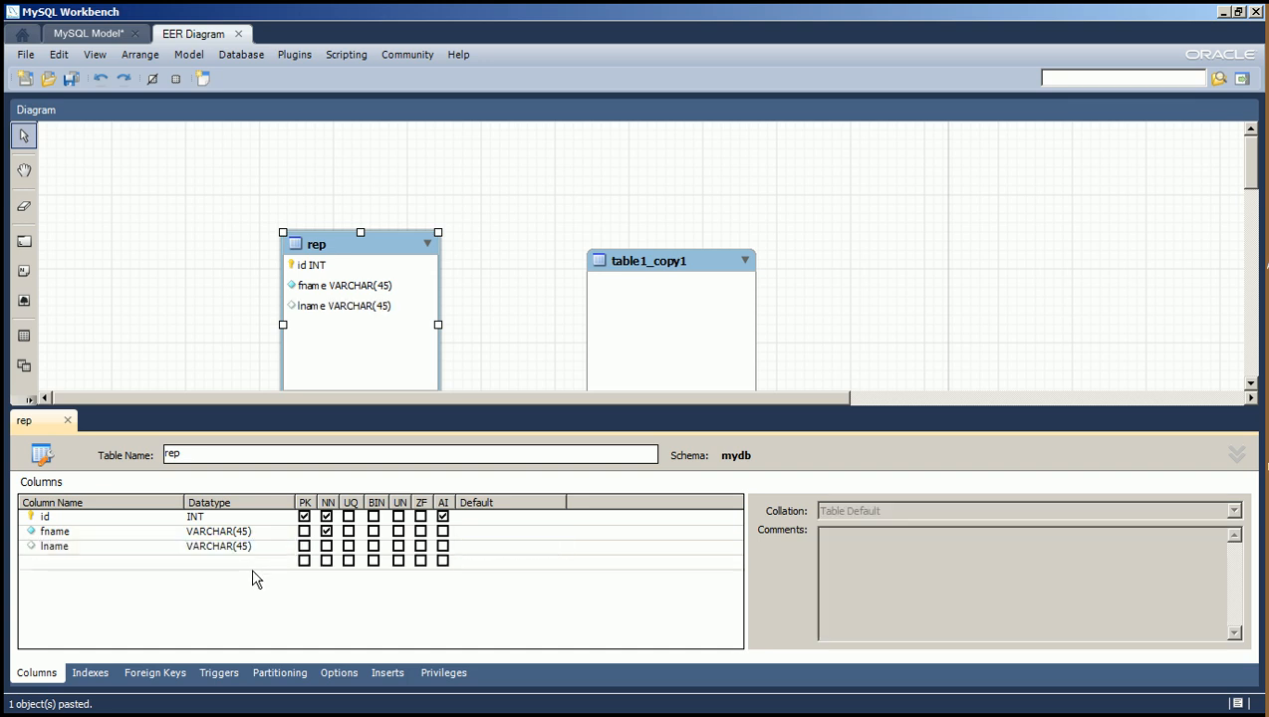
{"action": "left_click", "coordinate": [329, 549]}
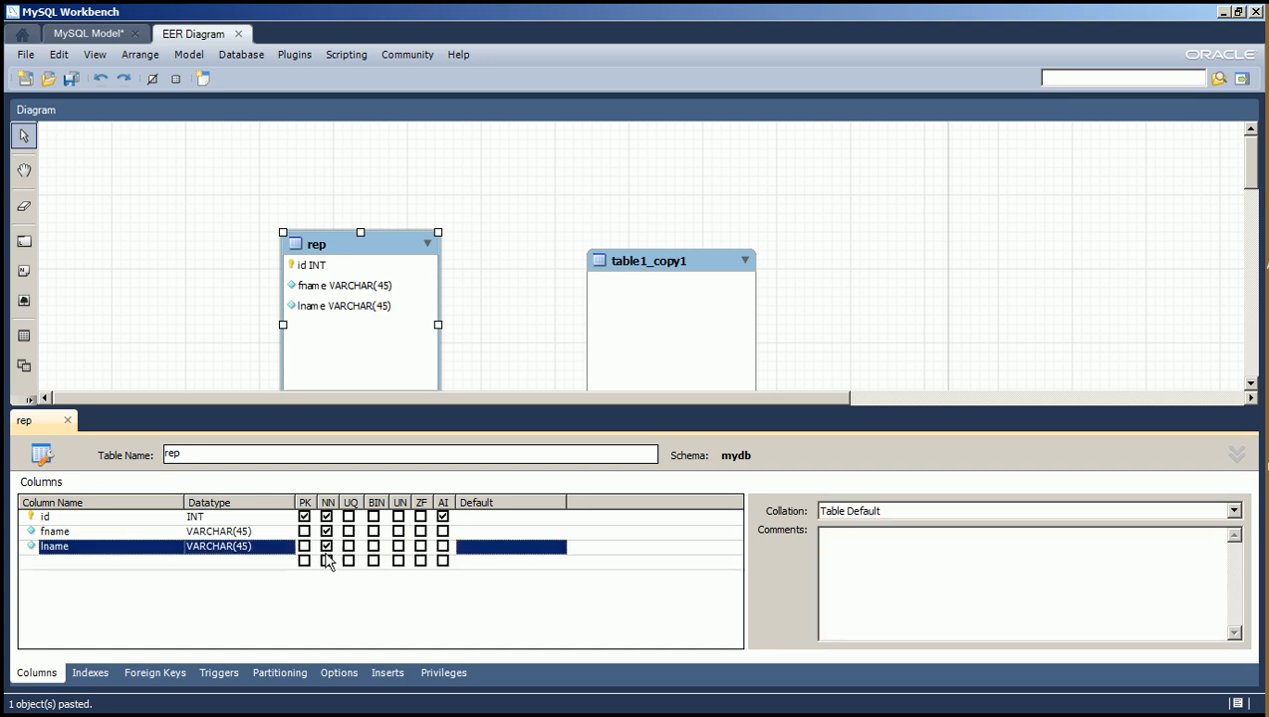
{"action": "left_click", "coordinate": [104, 576]}
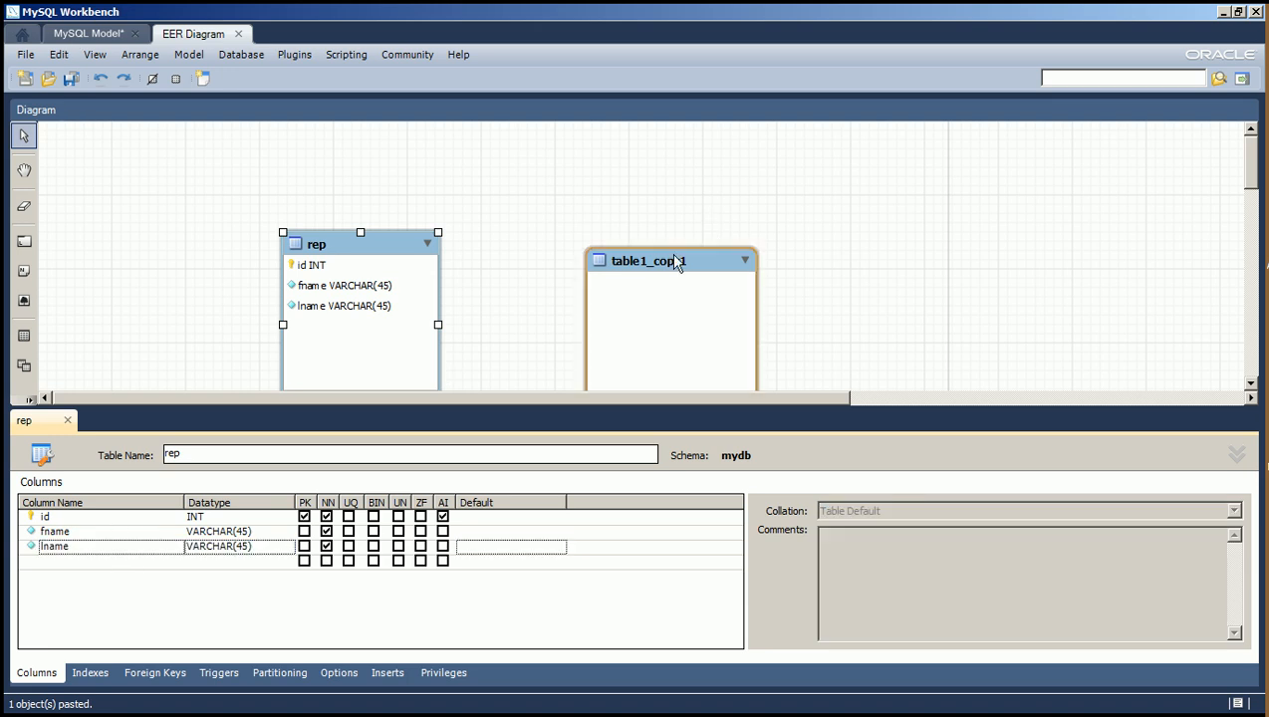
Move table1_copy1 slightly closer to the rep table and rename it to customer.
{"action": "mouse_move", "coordinate": [658, 272]}
{"action": "left_mouse_down"}
{"action": "mouse_move", "coordinate": [669, 238]}
{"action": "mouse_move", "coordinate": [644, 192]}
{"action": "mouse_move", "coordinate": [629, 269]}
{"action": "mouse_move", "coordinate": [637, 257]}
{"action": "left_mouse_up"}
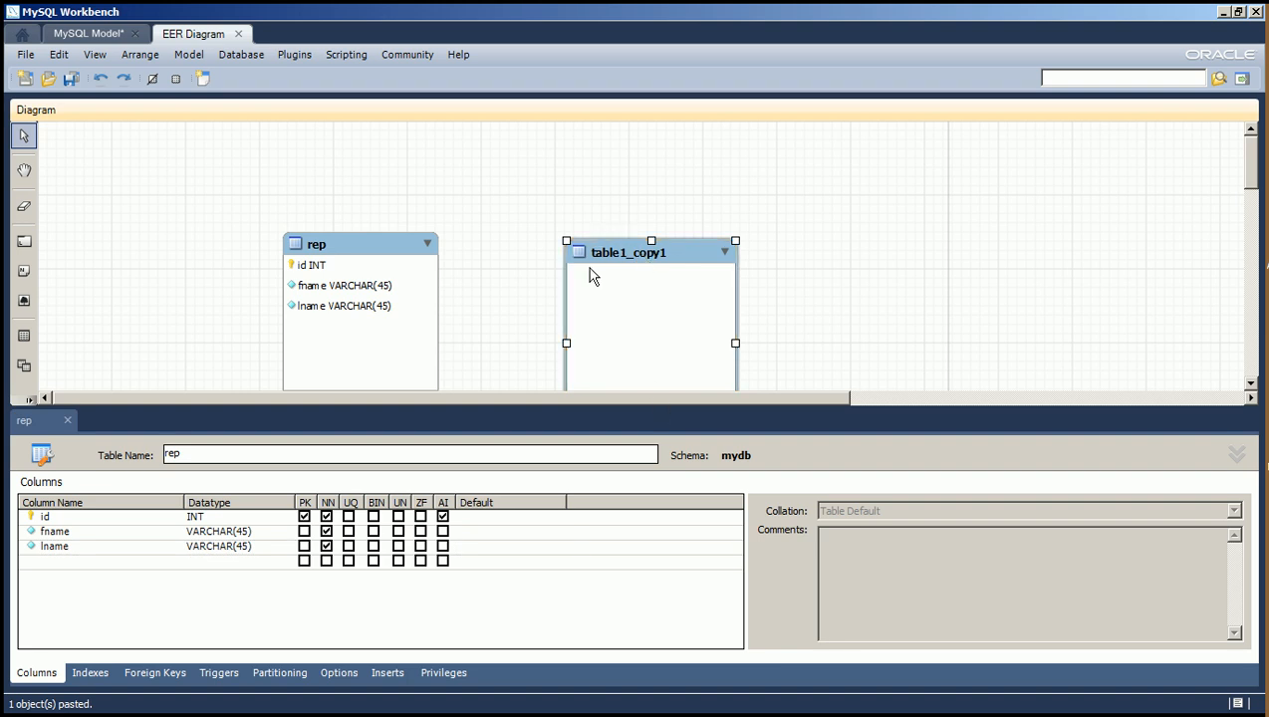
{"action": "double_click", "coordinate": [616, 255]}
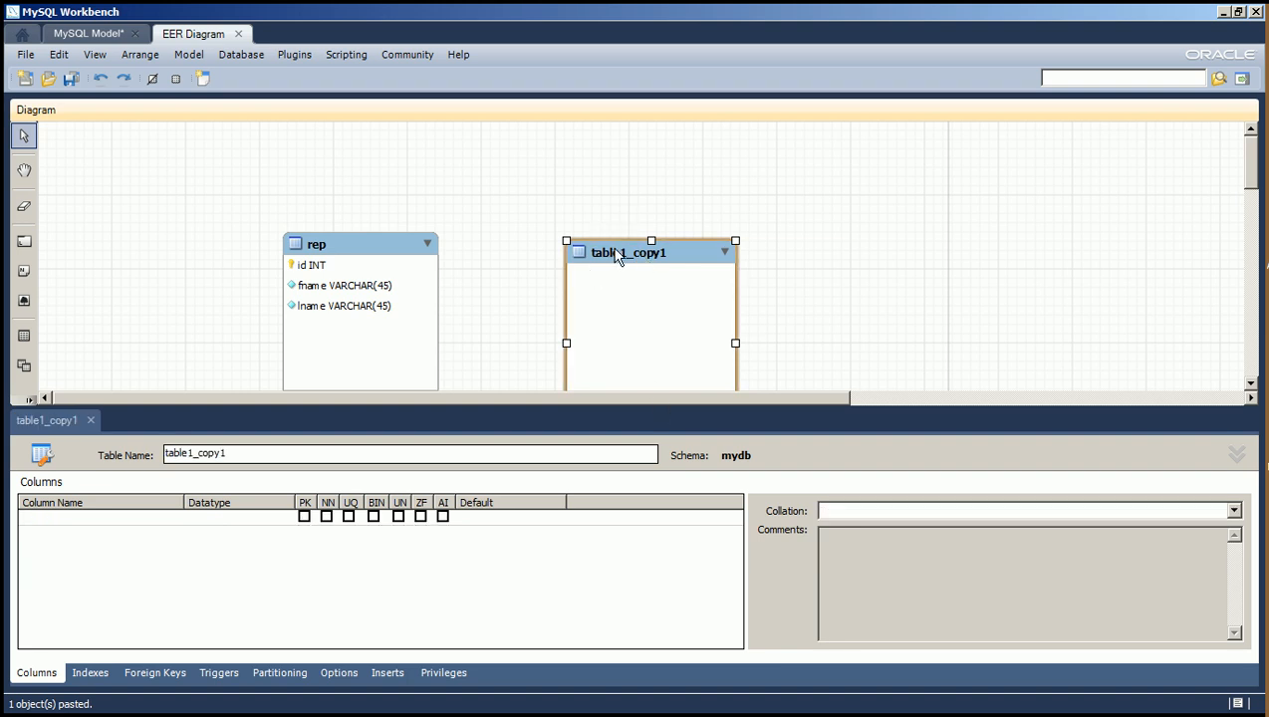
{"action": "double_click", "coordinate": [243, 455]}
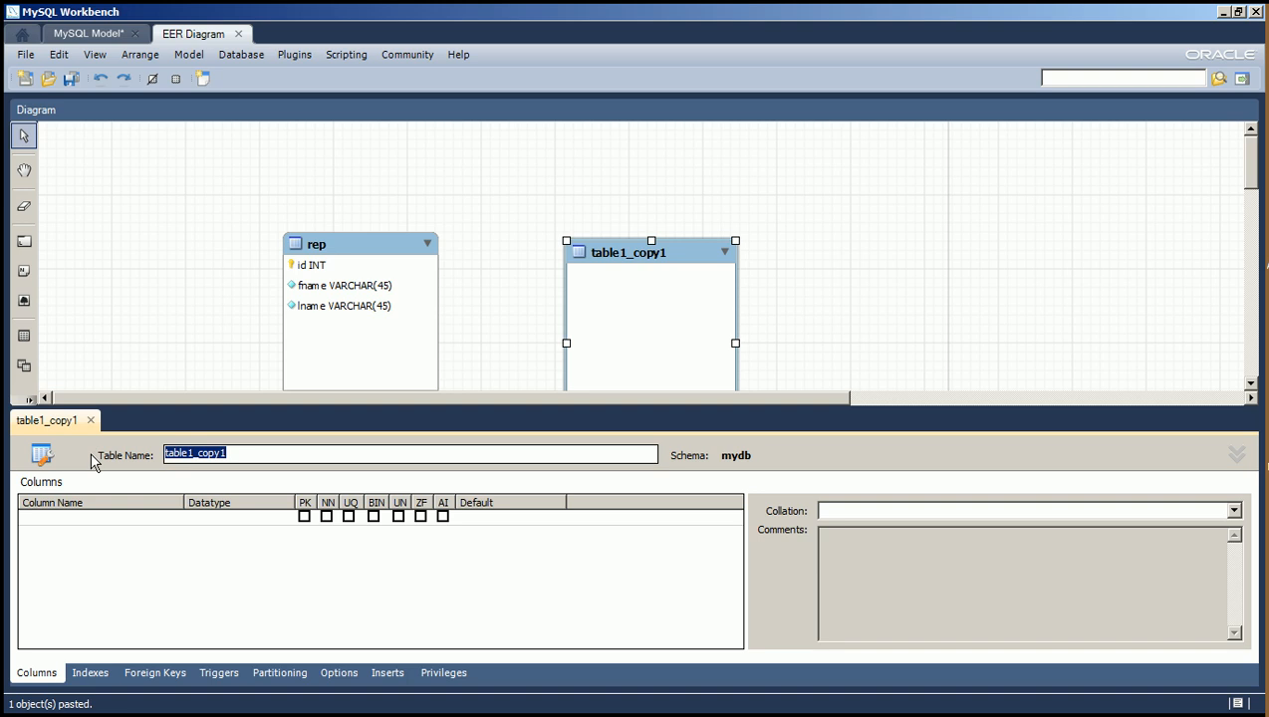
{"action": "type", "text": "customer"}
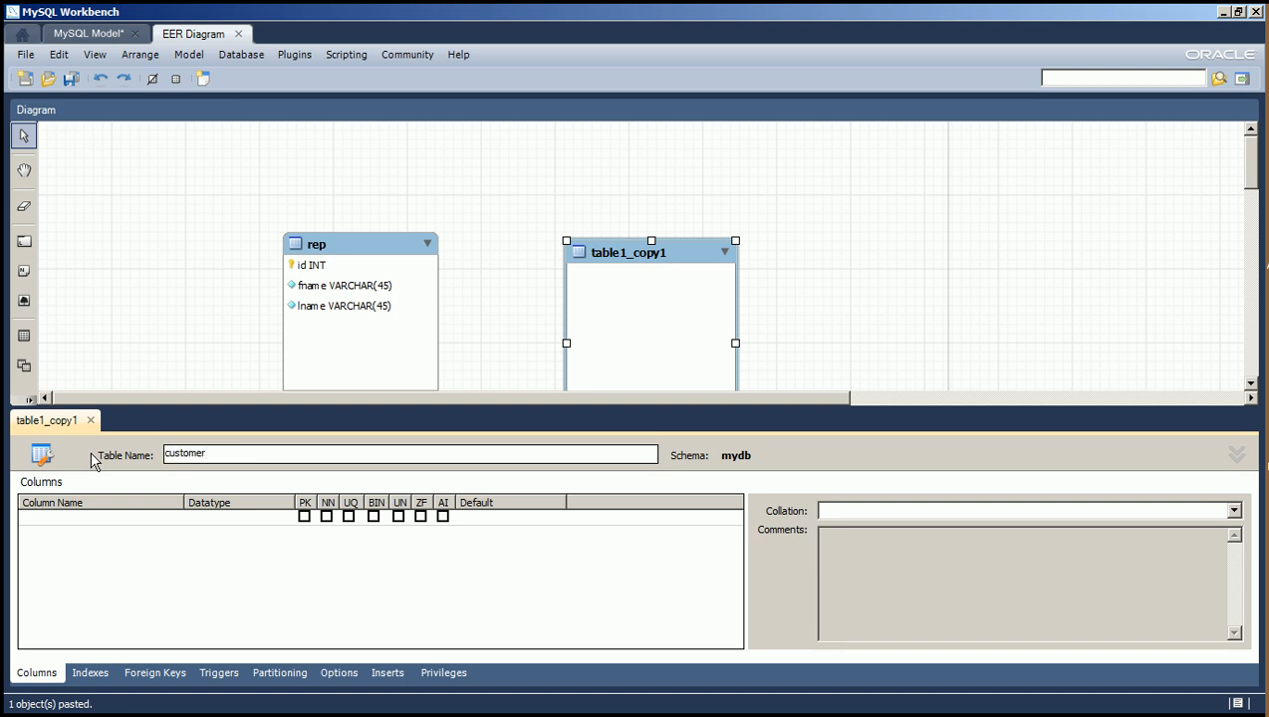
{"action": "key", "text": "Return"}
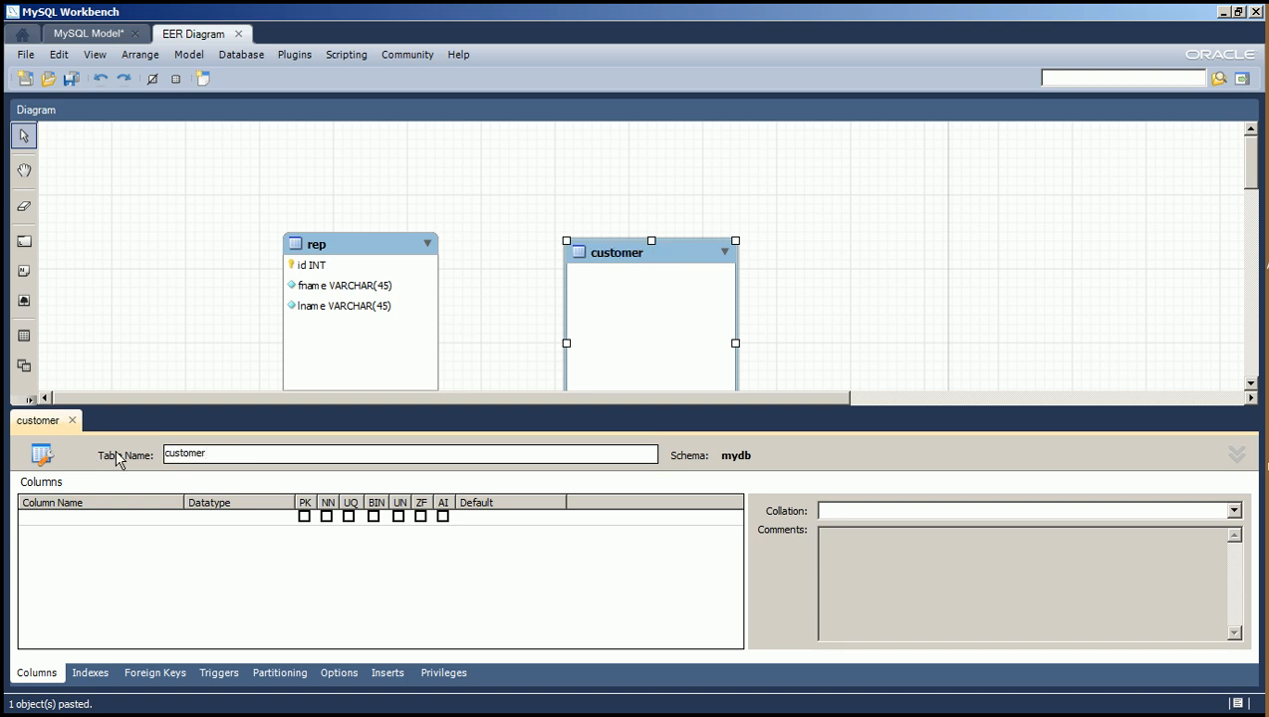
Add an id column of type INT to the customer table as a not-null primary key.
{"action": "double_click", "coordinate": [112, 519]}
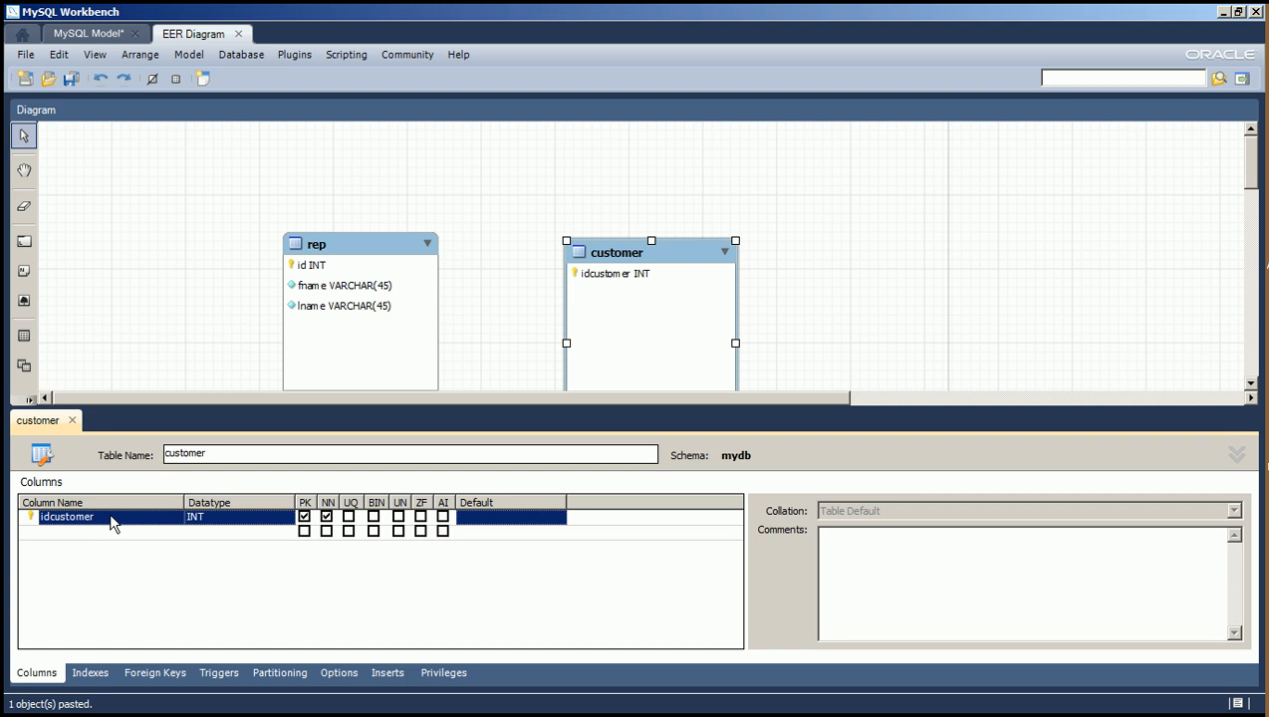
{"action": "left_click", "coordinate": [112, 522]}
{"action": "left_click_drag", "start_coordinate": [105, 519], "coordinate": [50, 520]}
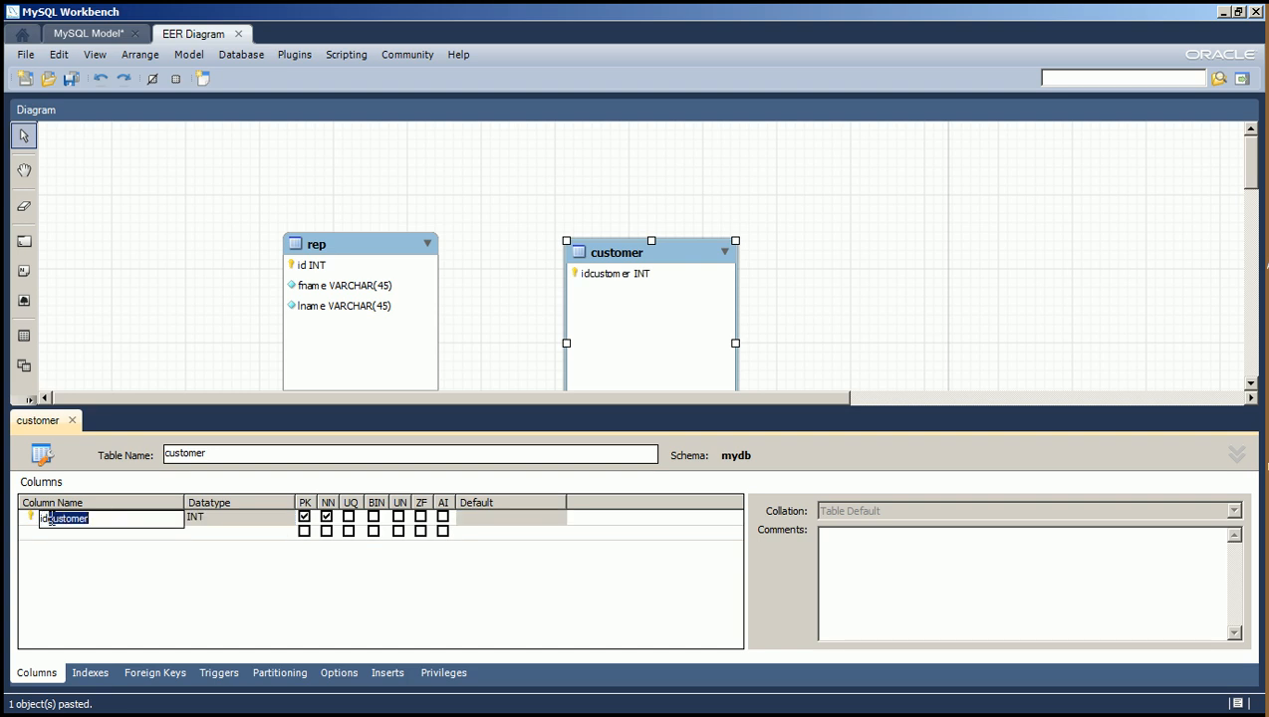
{"action": "key", "text": "BackSpace"}
{"action": "left_click", "coordinate": [61, 560]}
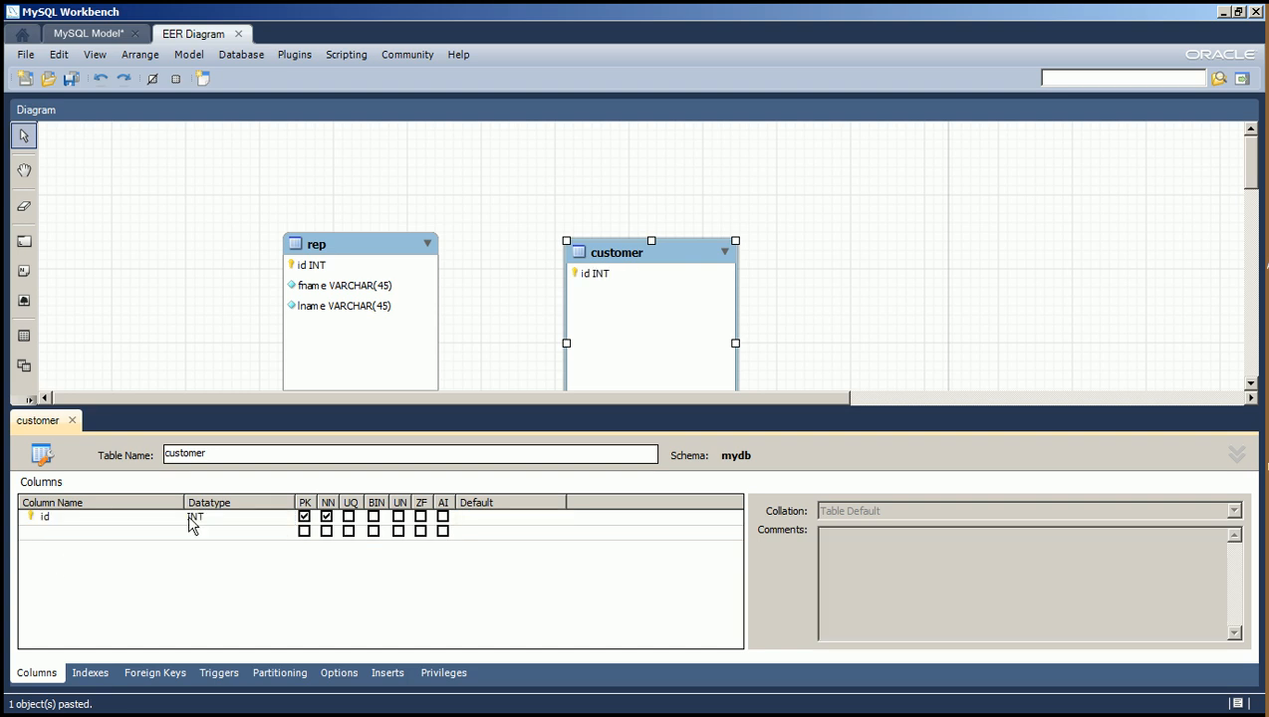
Add fname and lname columns of type VARCHAR(45) to the customer table.
{"action": "left_click", "coordinate": [65, 534]}
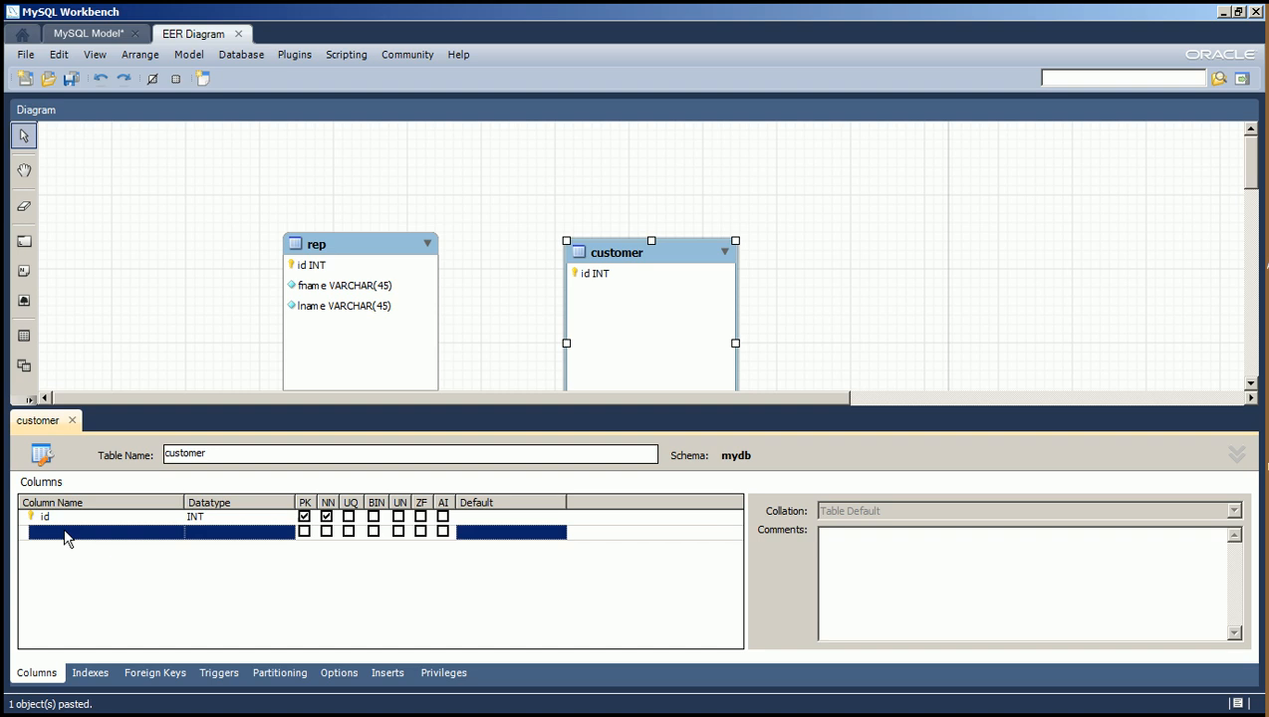
{"action": "left_click", "coordinate": [64, 535]}
{"action": "type", "text": "name"}
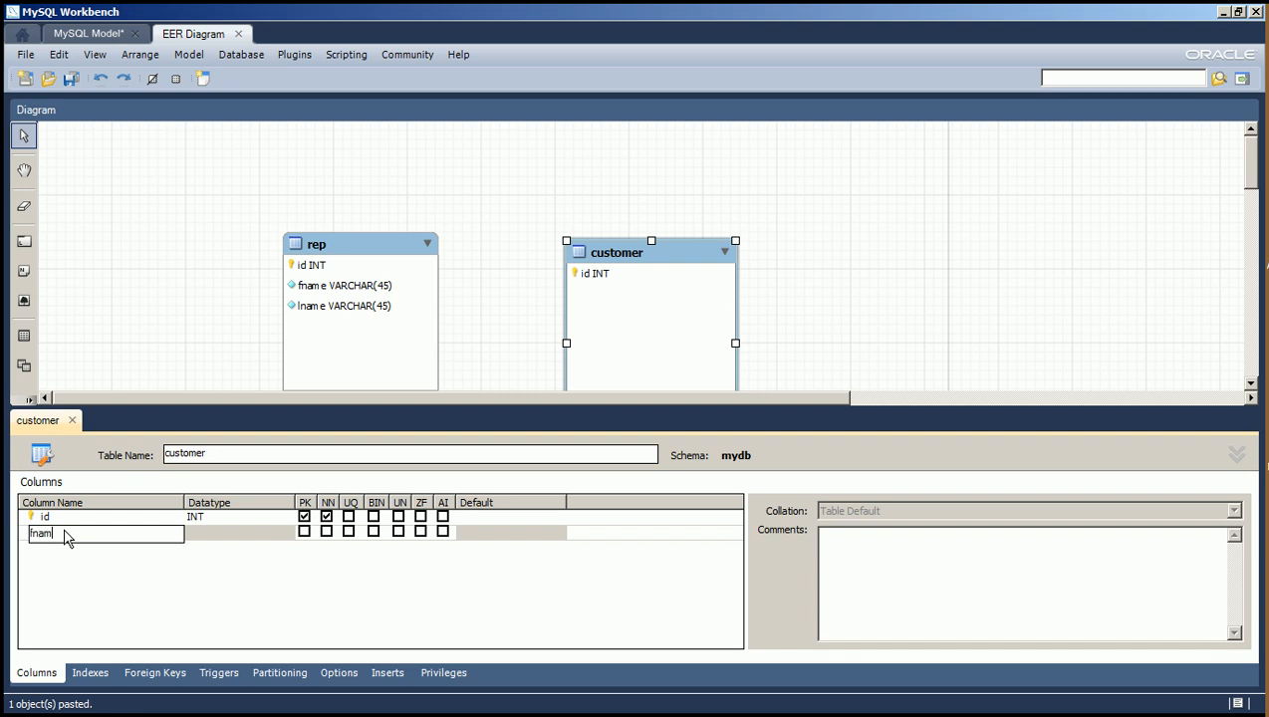
{"action": "key", "text": "Tab"}
{"action": "key", "text": "Return"}
{"action": "left_click", "coordinate": [65, 548]}
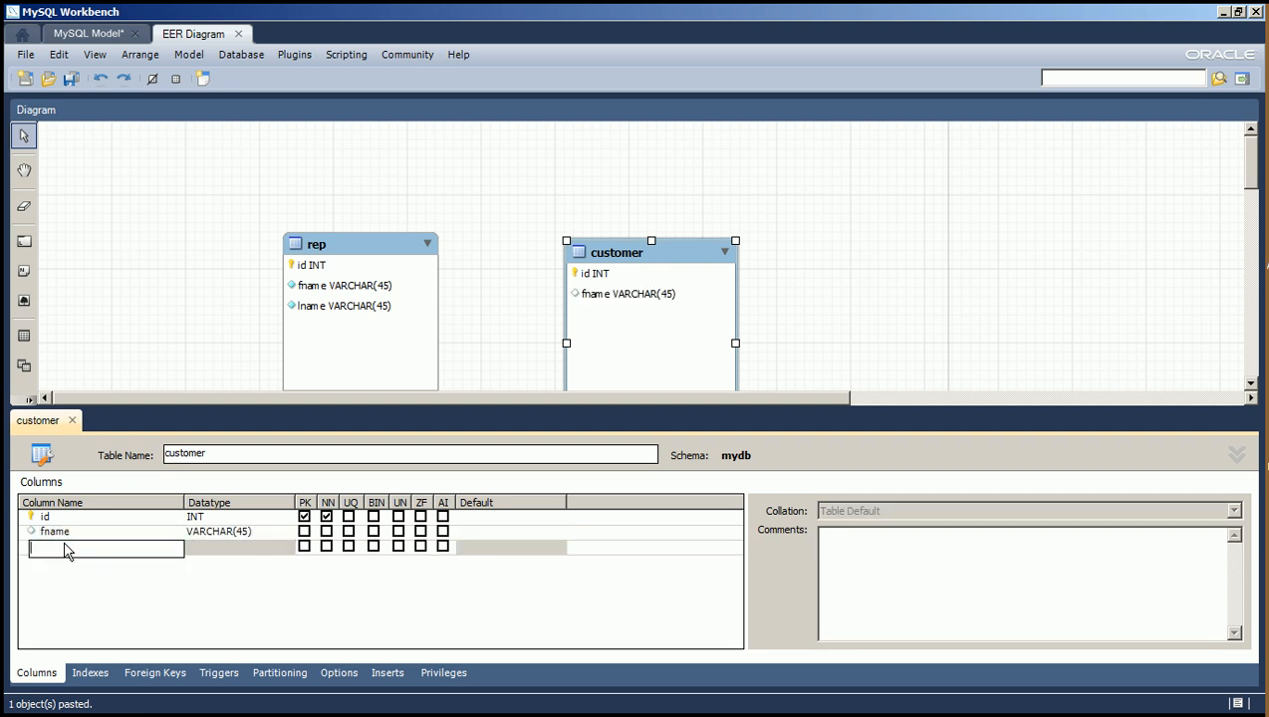
{"action": "type", "text": "lname"}
{"action": "key", "text": "Tab"}
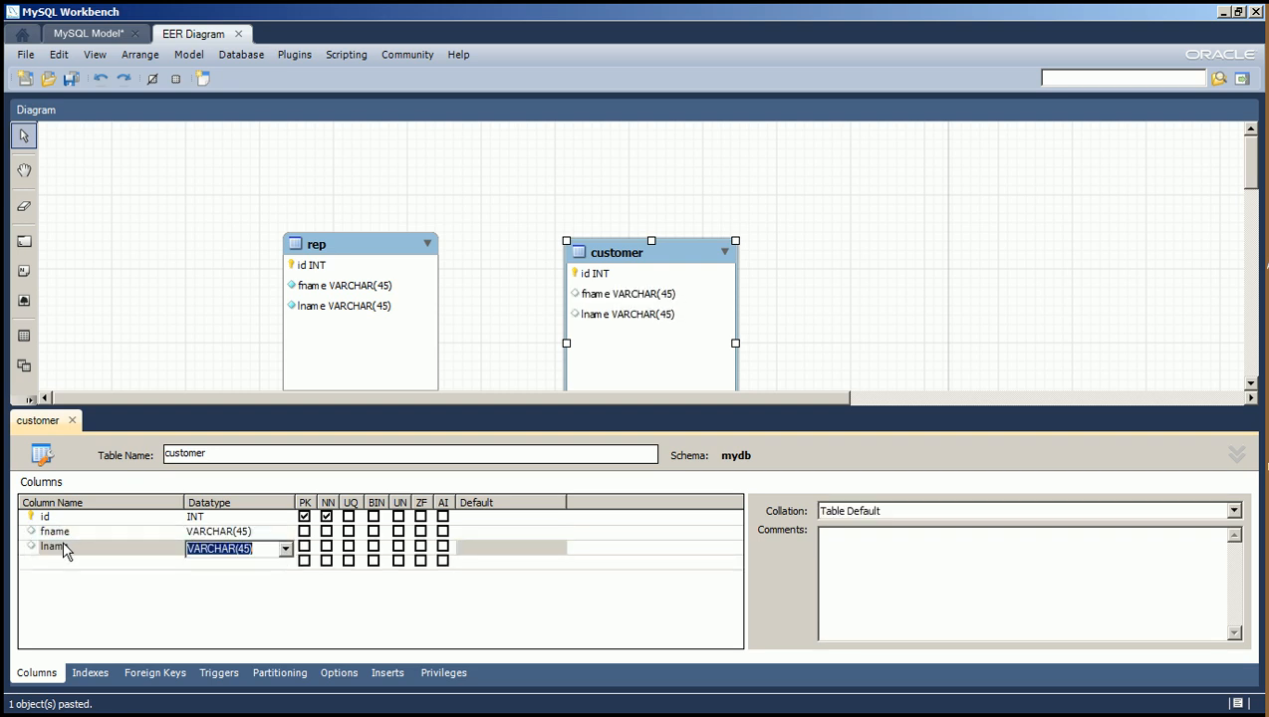
{"action": "key", "text": "Return"}
Add a phone column of type VARCHAR(45) to the customer table.
{"action": "left_click", "coordinate": [50, 565]}
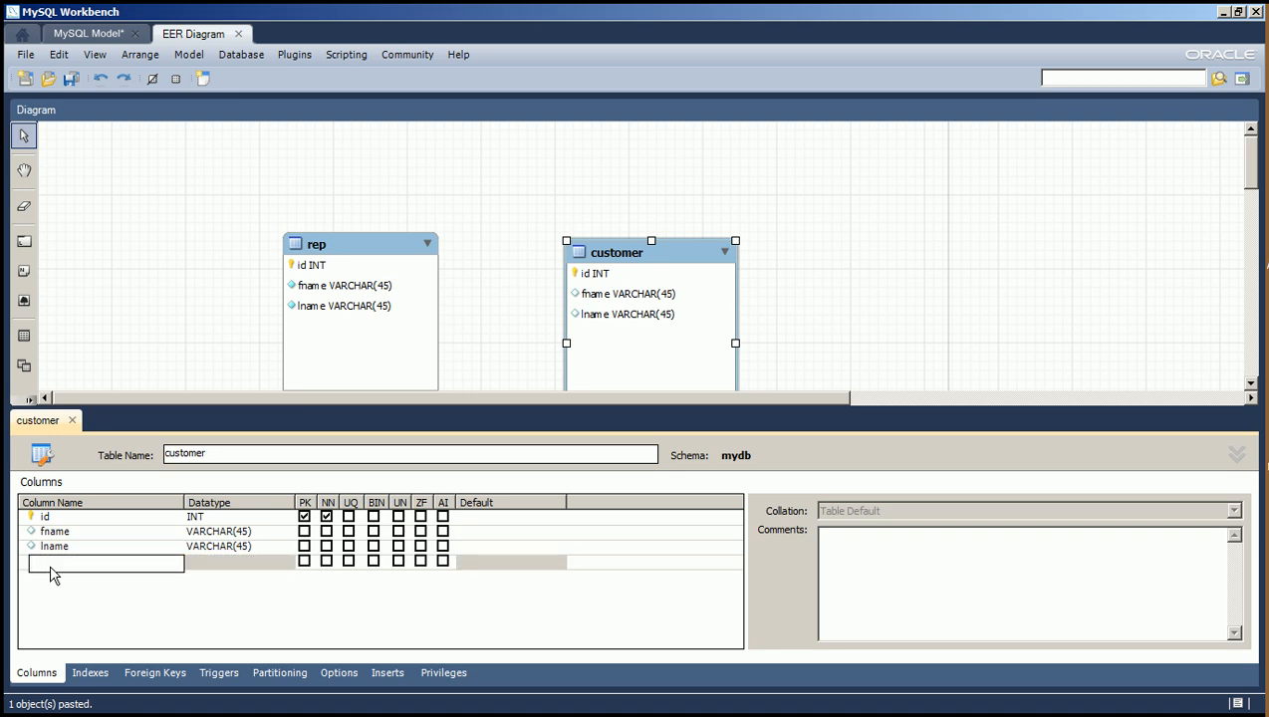
{"action": "type", "text": "phone"}
{"action": "key", "text": "Tab"}
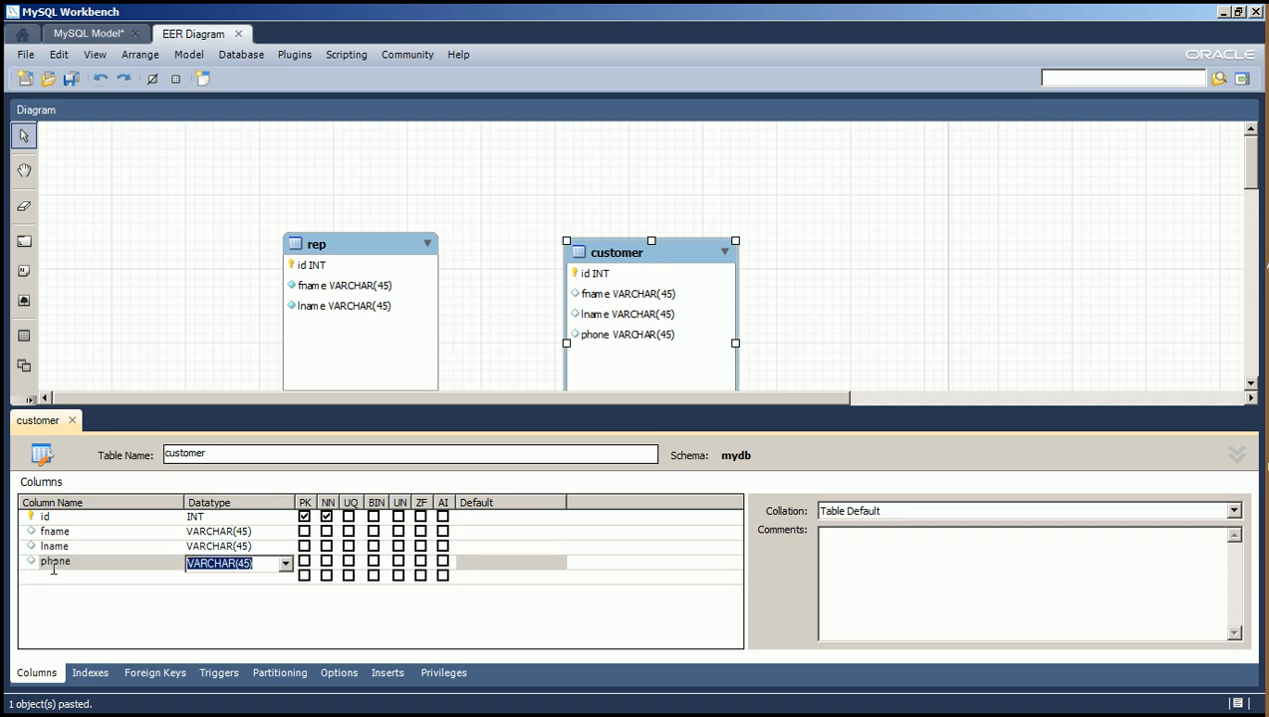
Add an email column to the customer table and set its datatype to VARCHAR(255).
{"action": "left_click", "coordinate": [47, 582]}
{"action": "left_click", "coordinate": [47, 583]}
{"action": "type", "text": "ema"}
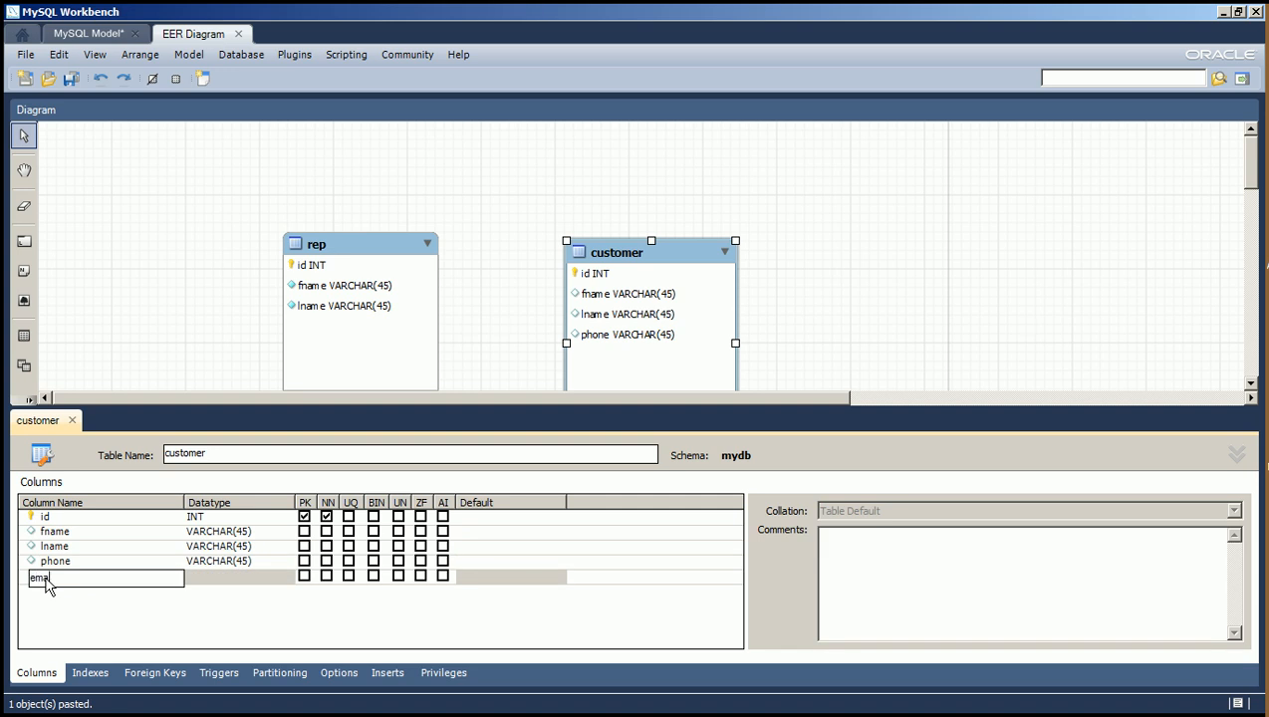
{"action": "type", "text": "il"}
{"action": "key", "text": "Tab"}
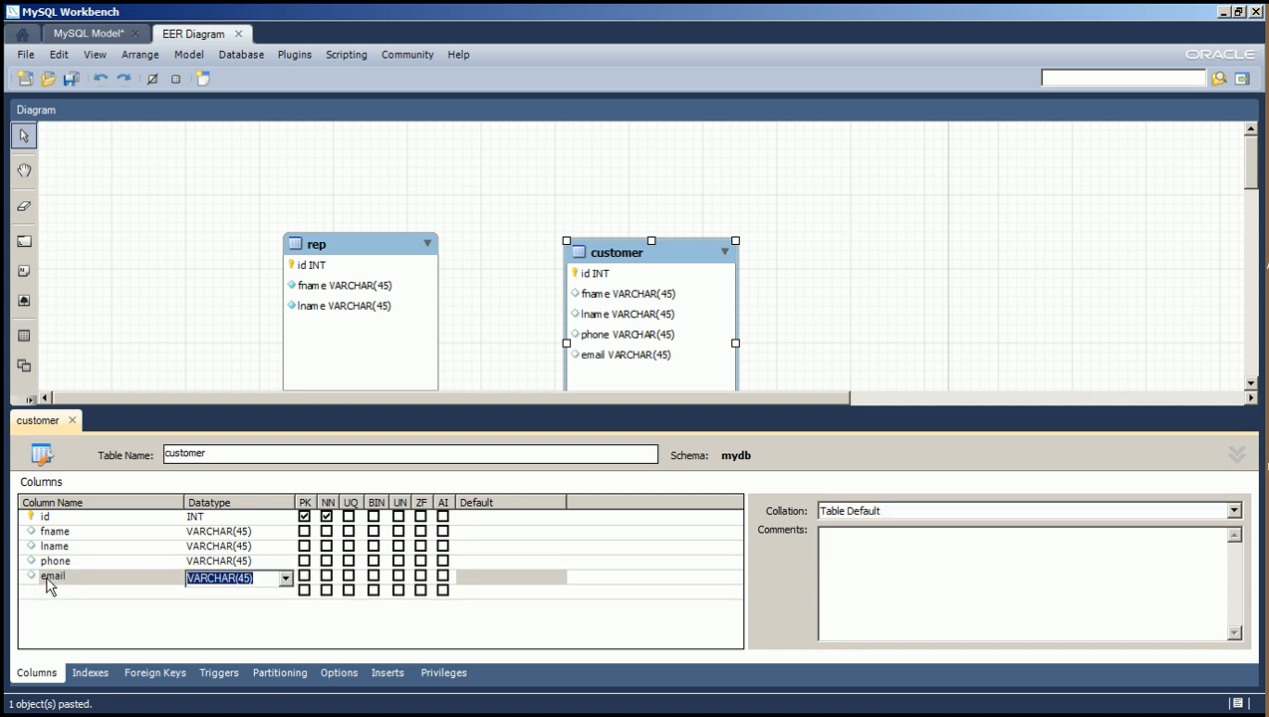
{"action": "left_click", "coordinate": [183, 611]}
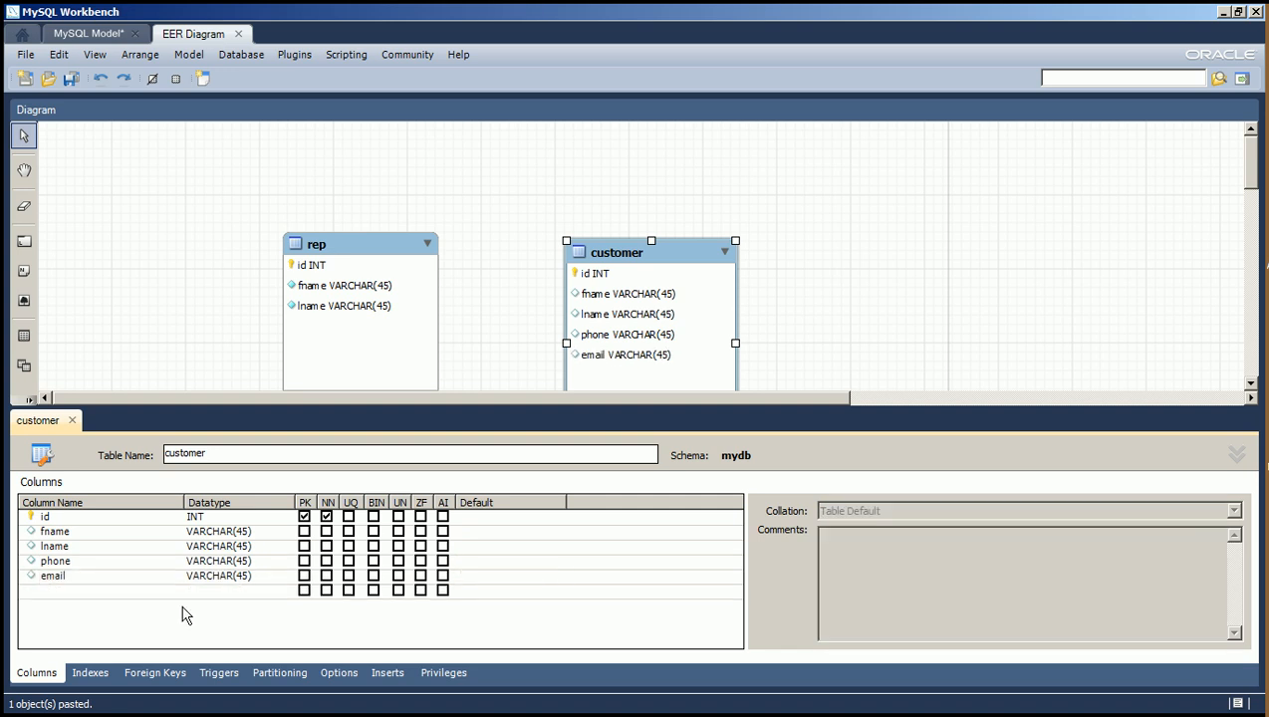
{"action": "left_click", "coordinate": [224, 578]}
{"action": "double_click", "coordinate": [245, 579]}
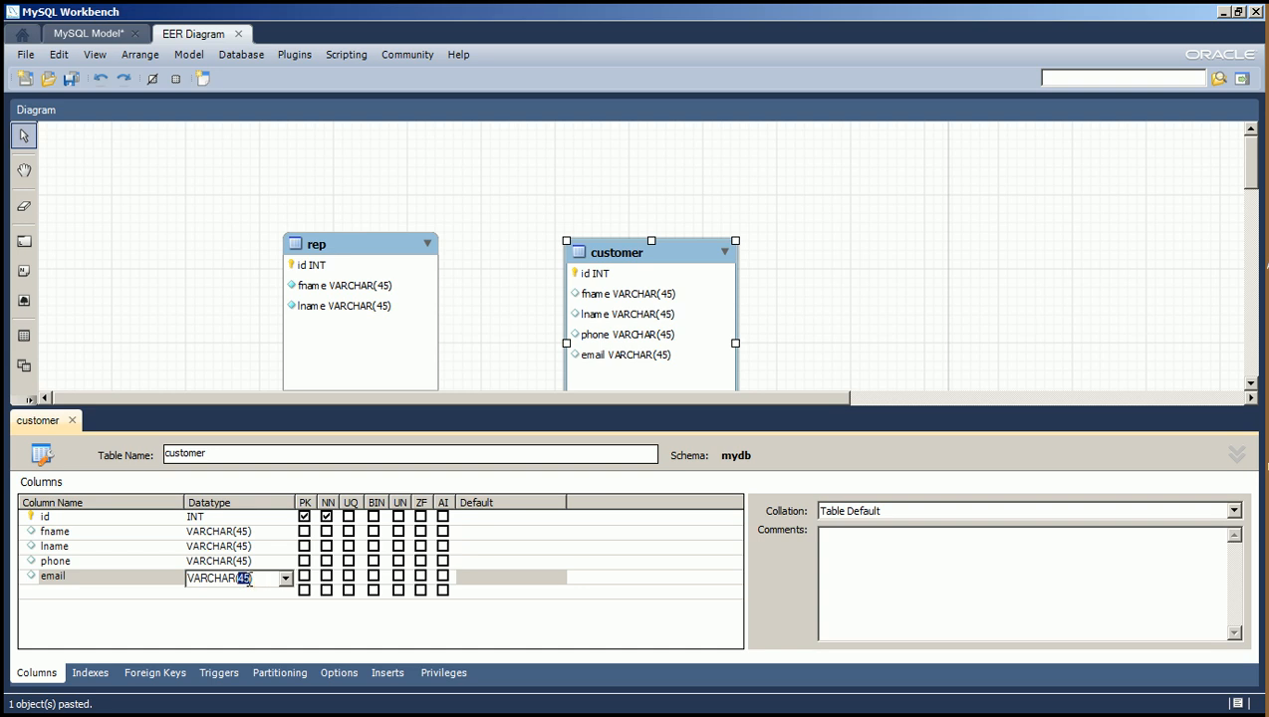
{"action": "type", "text": "255"}
{"action": "key", "text": "Return"}
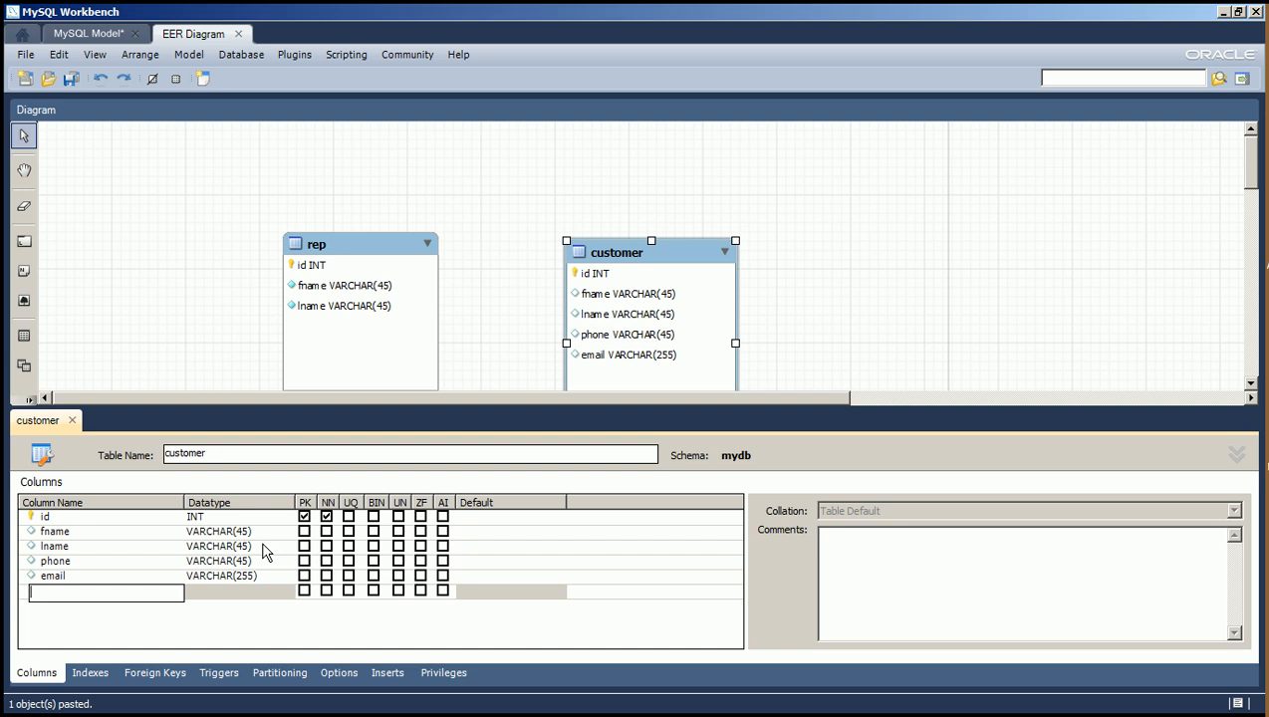
Make the customer table's fname and lname columns not null and close the table editor.
{"action": "left_click", "coordinate": [326, 533]}
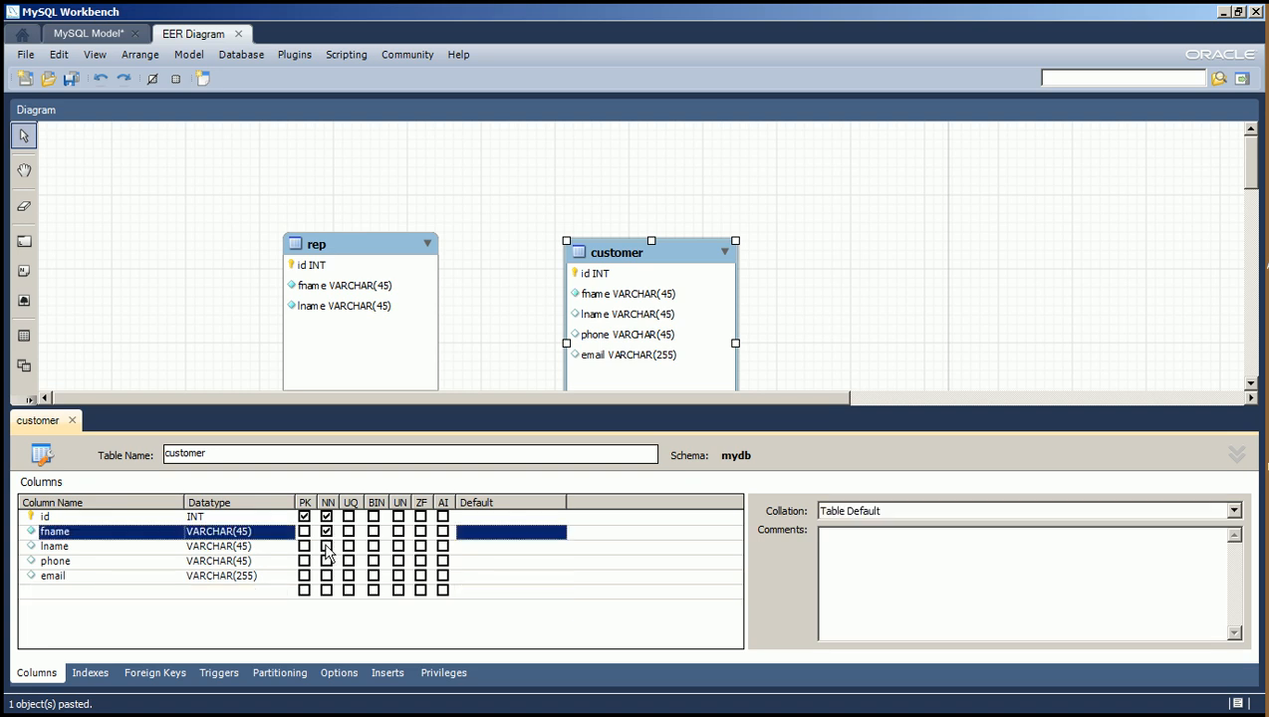
{"action": "left_click", "coordinate": [326, 547]}
{"action": "left_click", "coordinate": [327, 547]}
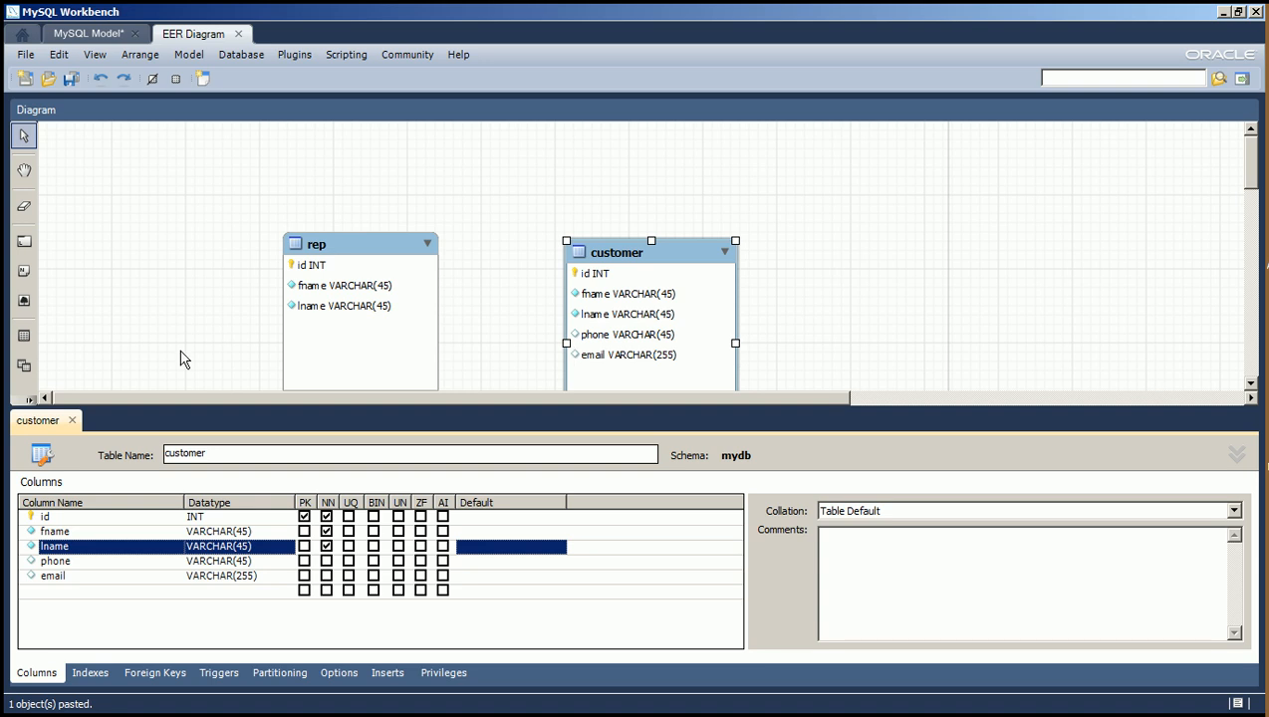
{"action": "left_click", "coordinate": [75, 424]}
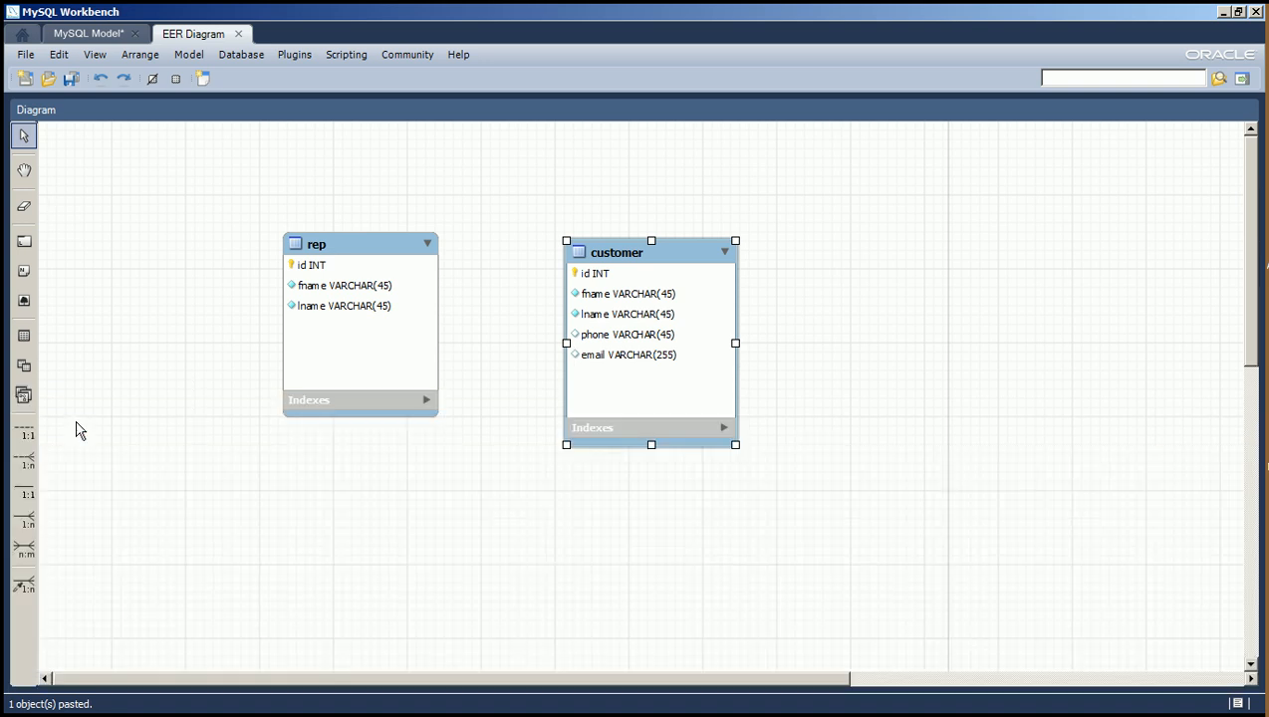
Save the model to the Desktop as rep_cust_test.
{"action": "left_click", "coordinate": [71, 80]}
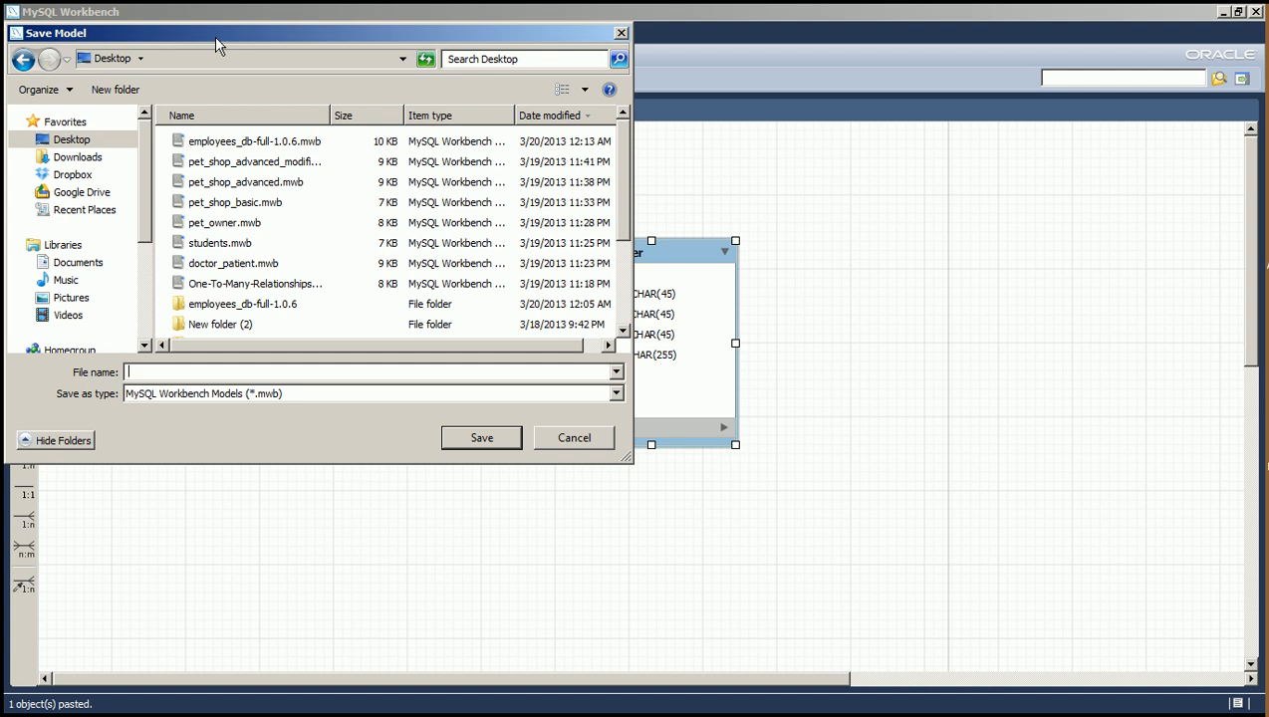
{"action": "type", "text": "rep_cust_test"}
{"action": "left_click", "coordinate": [498, 440]}
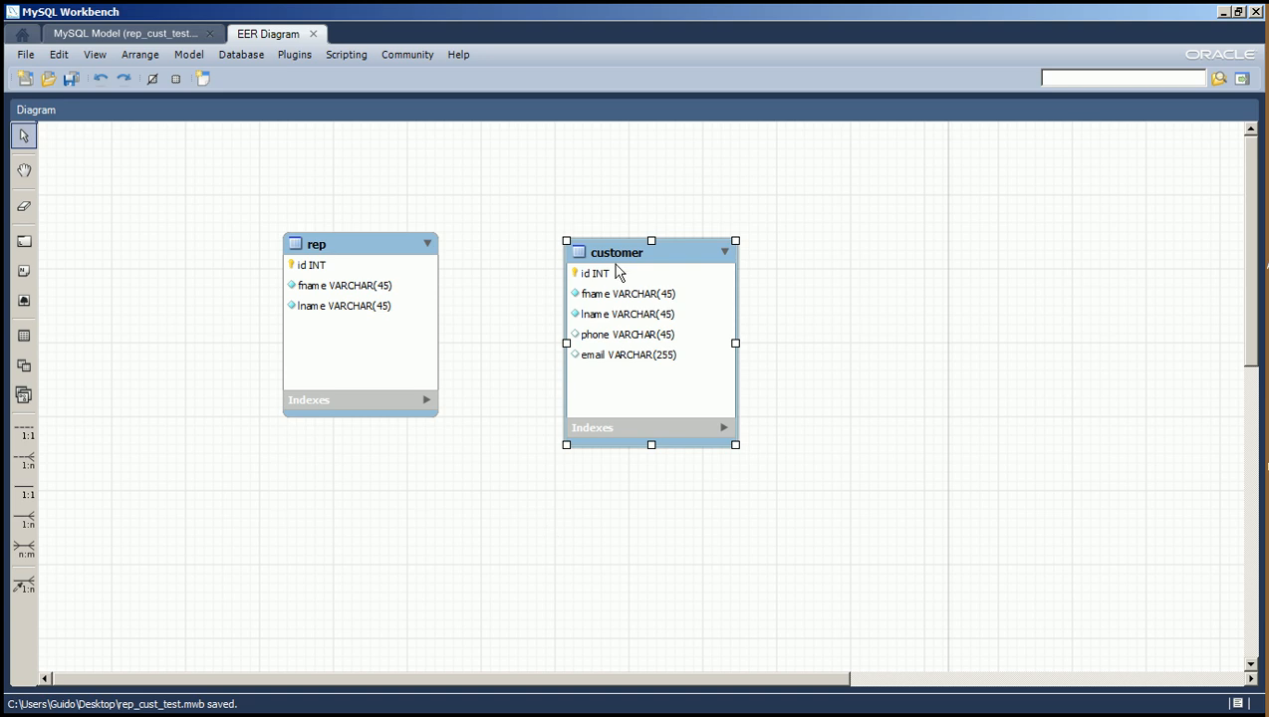
Reposition the rep and customer tables on the diagram, with rep slightly higher and customer slightly lower.
{"action": "mouse_move", "coordinate": [618, 269]}
{"action": "left_mouse_down"}
{"action": "mouse_move", "coordinate": [641, 269]}
{"action": "mouse_move", "coordinate": [597, 252]}
{"action": "mouse_move", "coordinate": [601, 280]}
{"action": "left_mouse_up"}
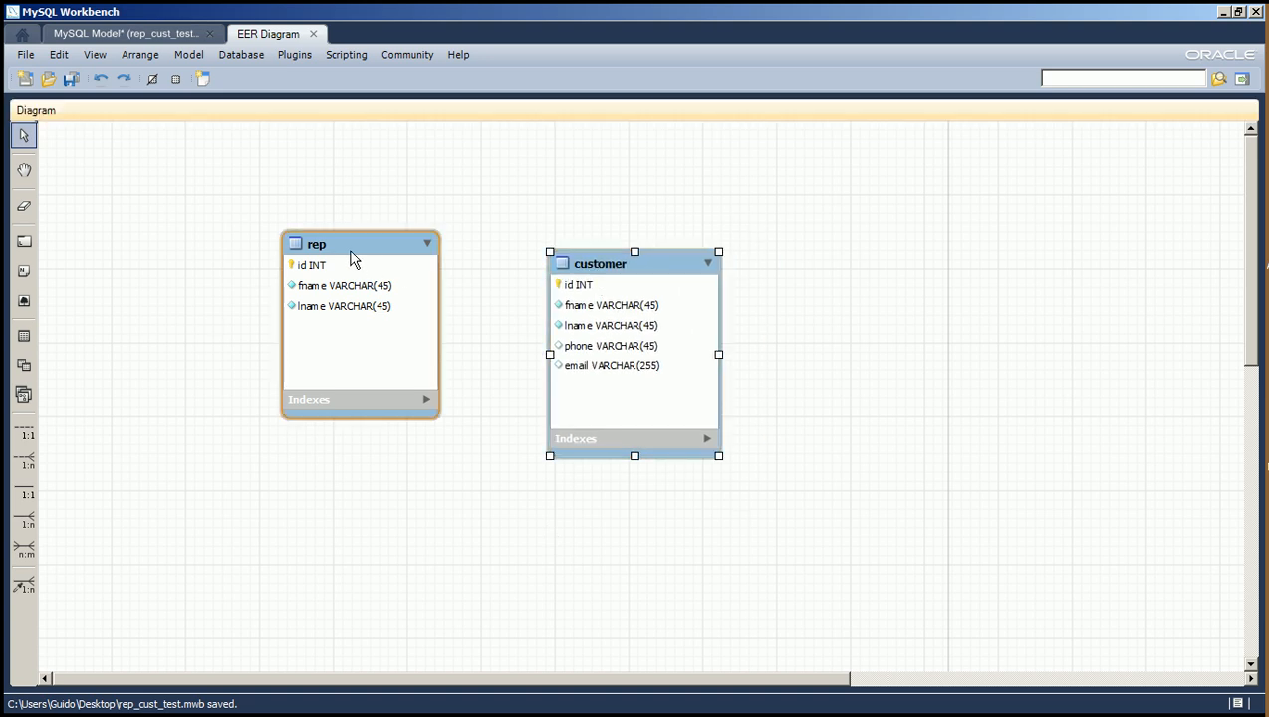
{"action": "mouse_move", "coordinate": [357, 264]}
{"action": "left_mouse_down"}
{"action": "mouse_move", "coordinate": [362, 247]}
{"action": "mouse_move", "coordinate": [377, 286]}
{"action": "mouse_move", "coordinate": [368, 248]}
{"action": "left_mouse_up"}
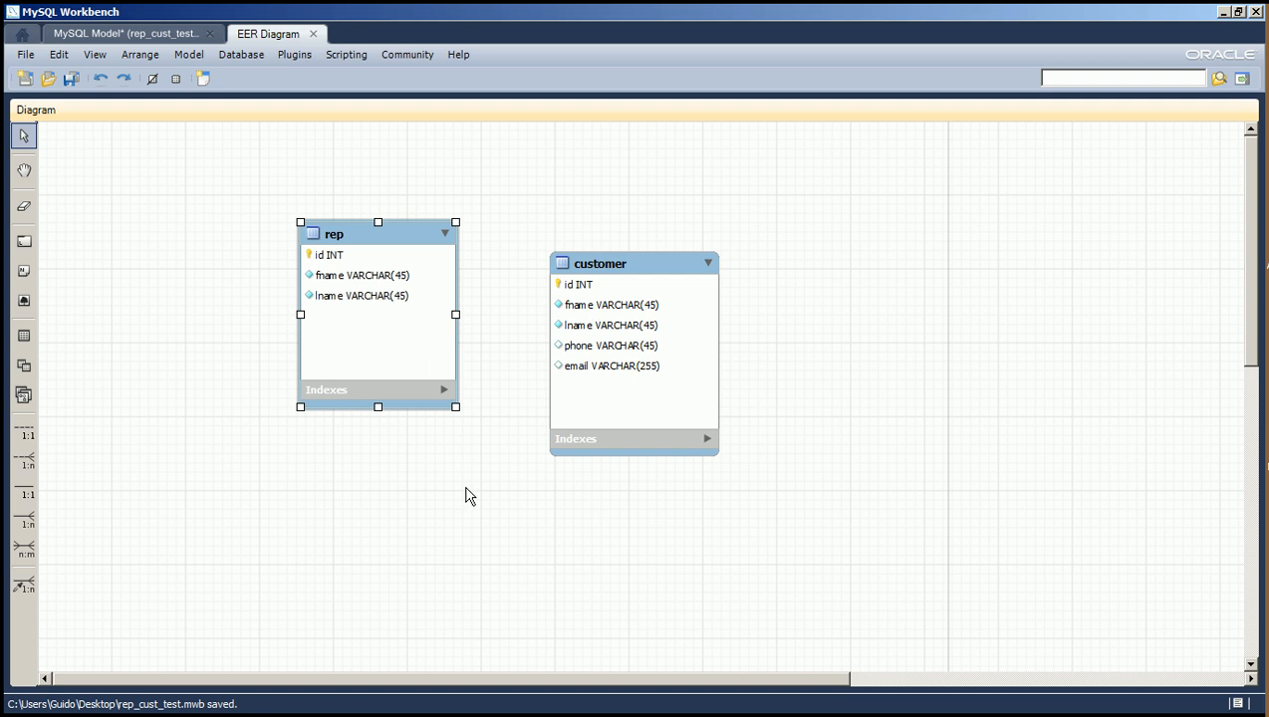
{"action": "left_click_drag", "start_coordinate": [619, 267], "coordinate": [645, 275]}
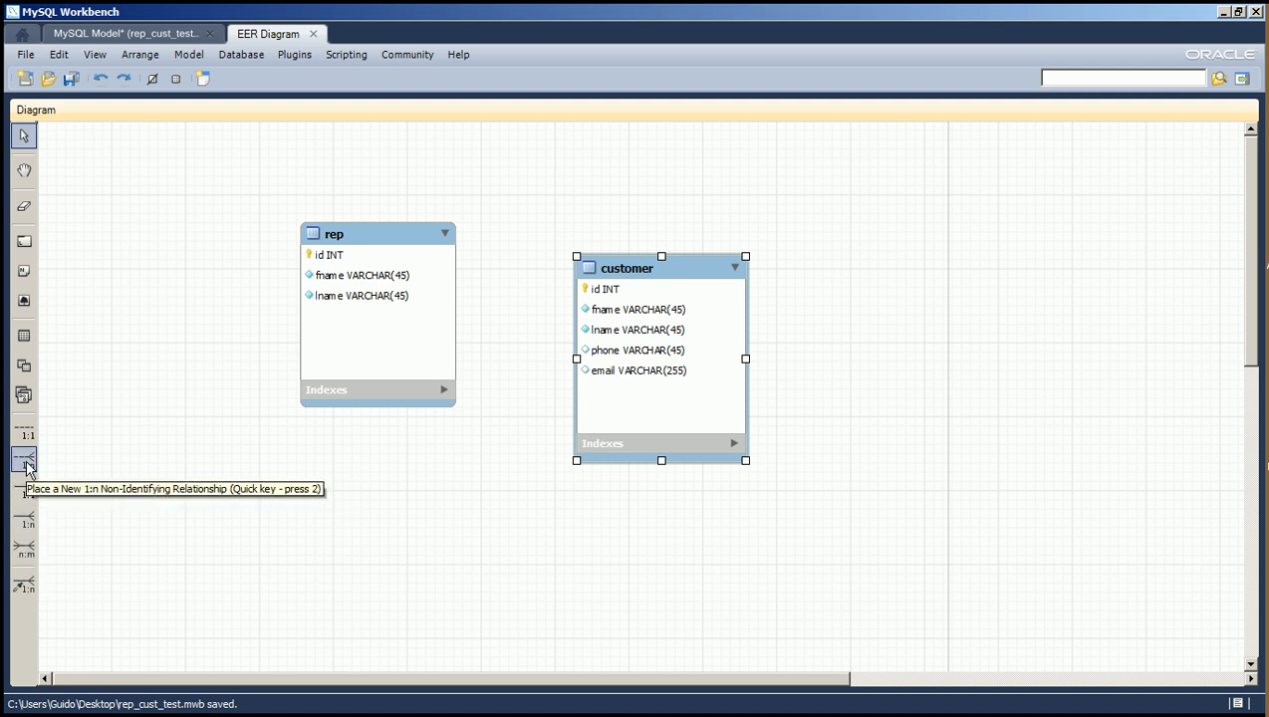
Try a 1:n identifying relationship with customer receiving the foreign key and rep as the referenced table, and undo it.
{"action": "left_click", "coordinate": [31, 520]}
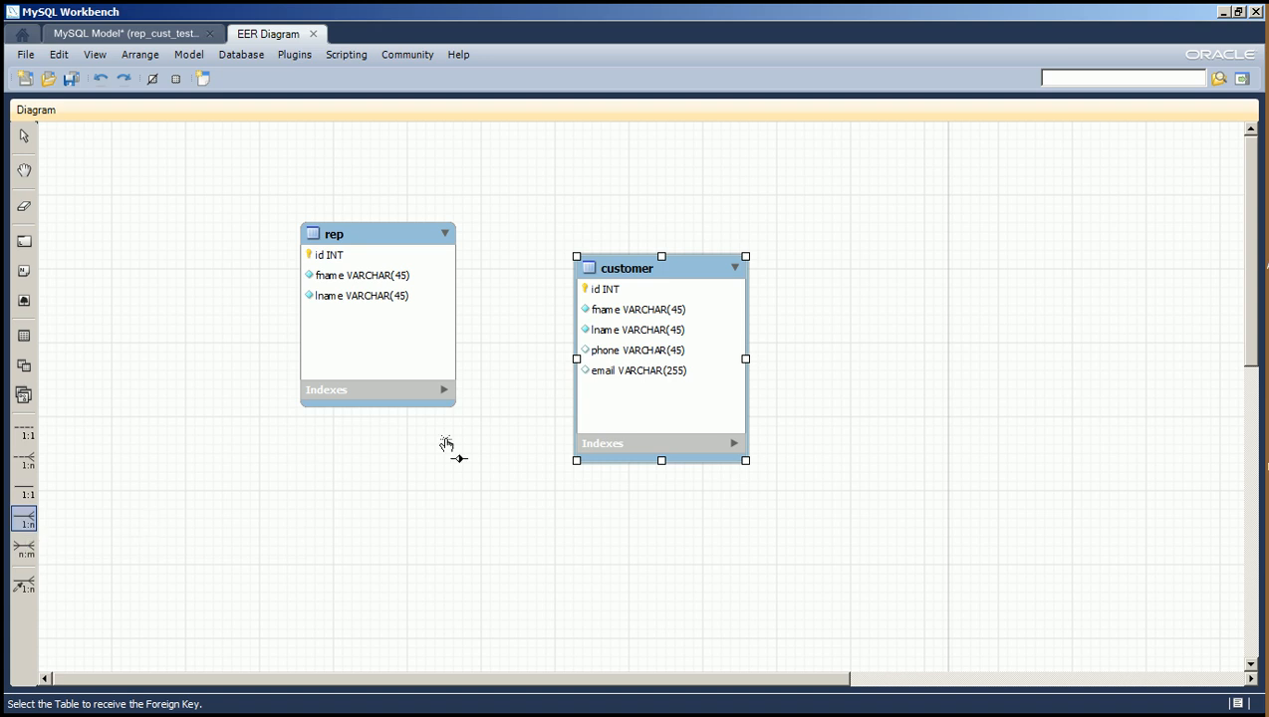
{"action": "left_click", "coordinate": [635, 274]}
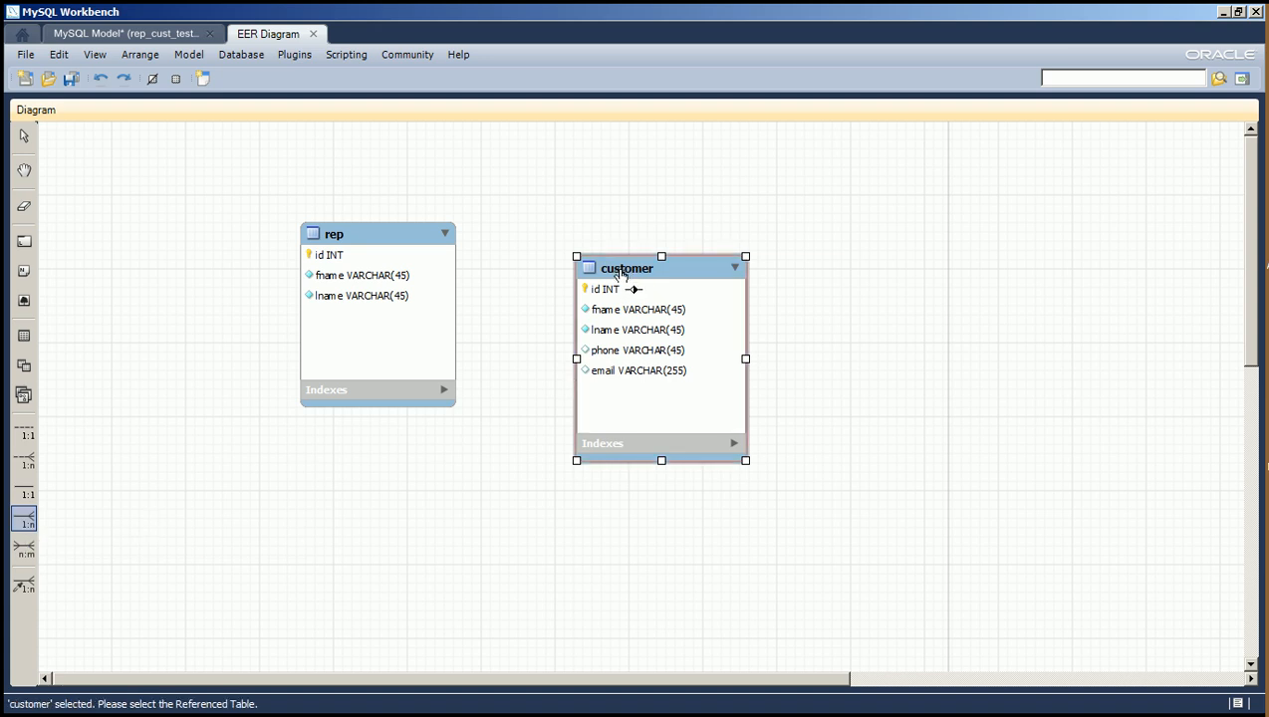
{"action": "left_click", "coordinate": [362, 240]}
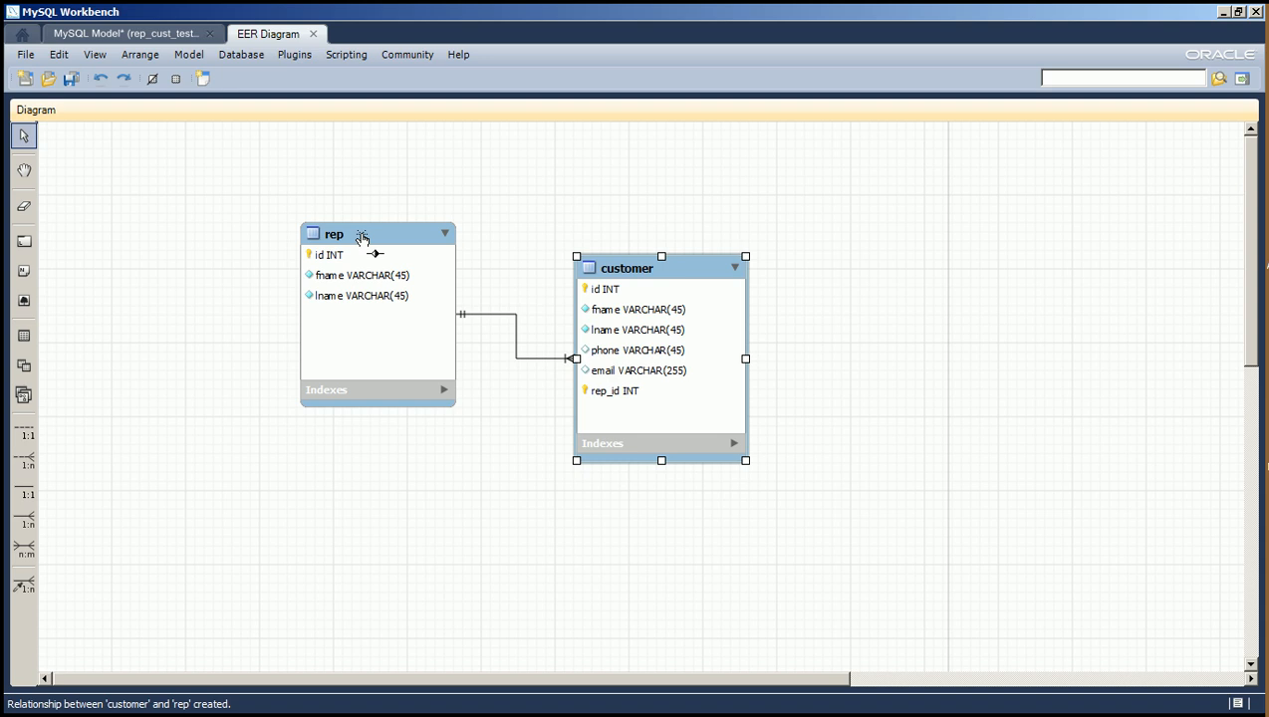
{"action": "mouse_move", "coordinate": [593, 396]}
{"action": "key", "text": "ctrl+z"}
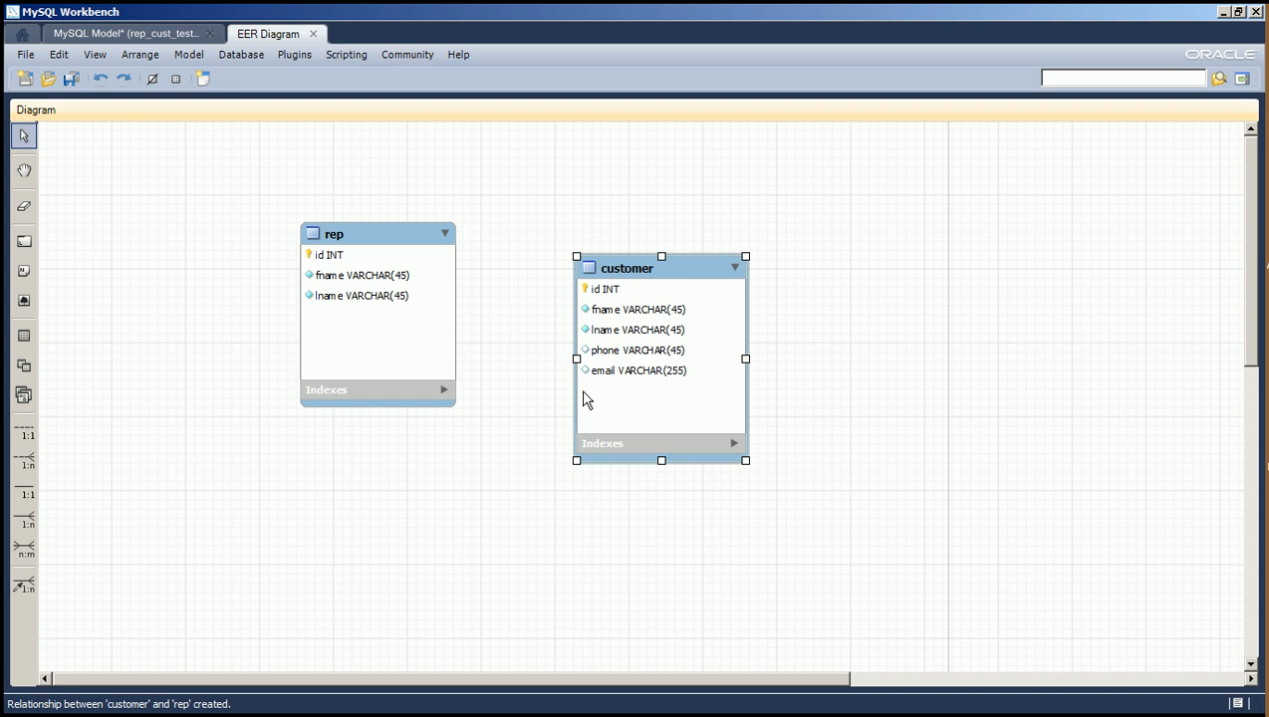
Try a 1:n non-identifying relationship with customer receiving the foreign key from rep, and undo it.
{"action": "left_click", "coordinate": [23, 465]}
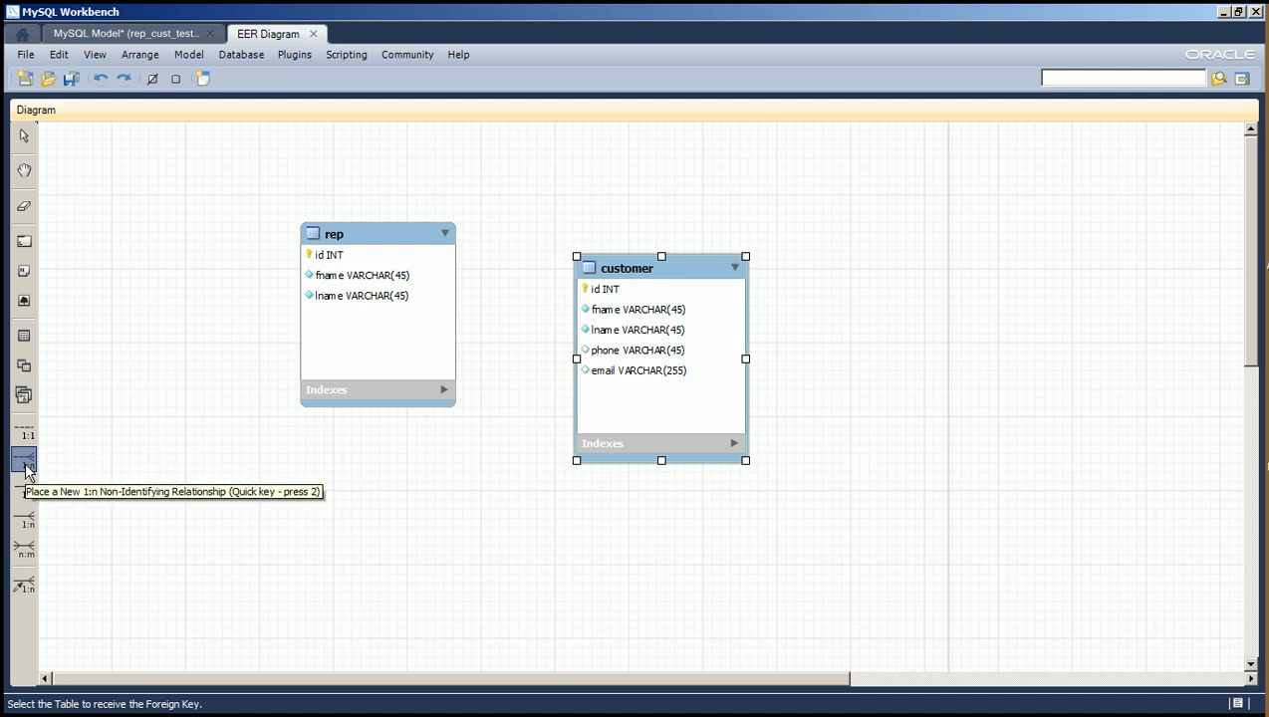
{"action": "left_click", "coordinate": [624, 272]}
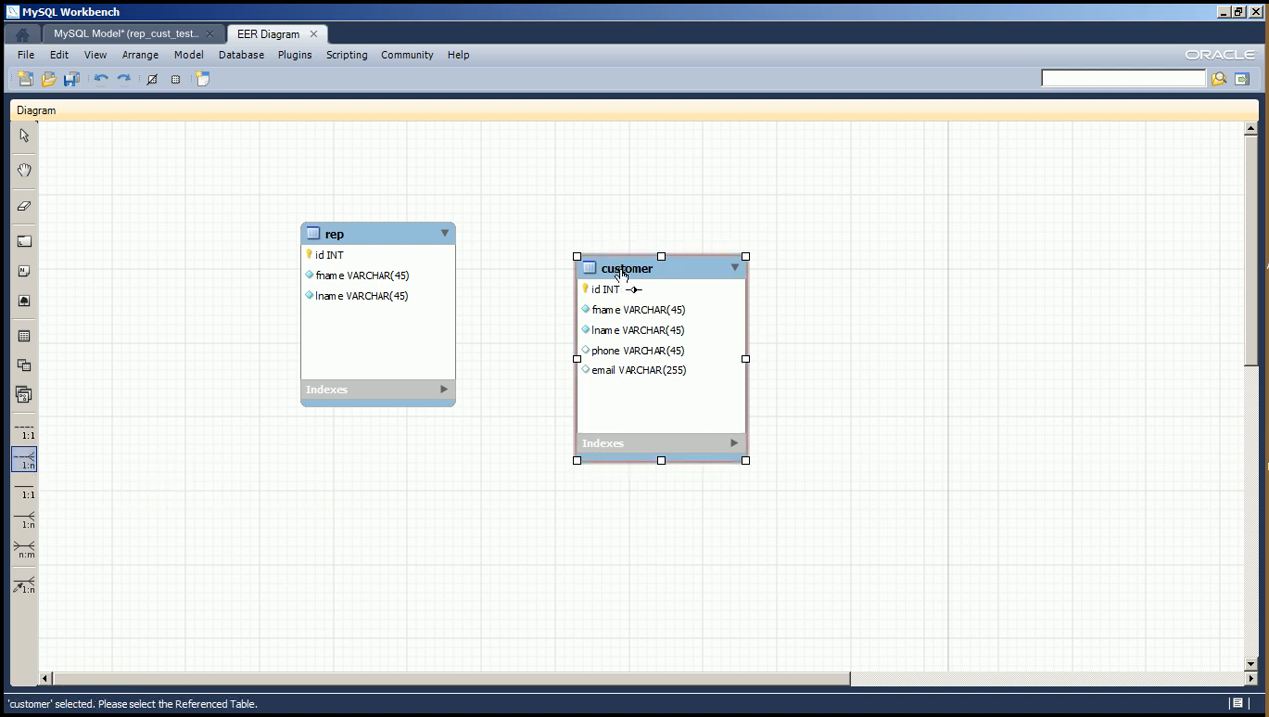
{"action": "left_click", "coordinate": [364, 242]}
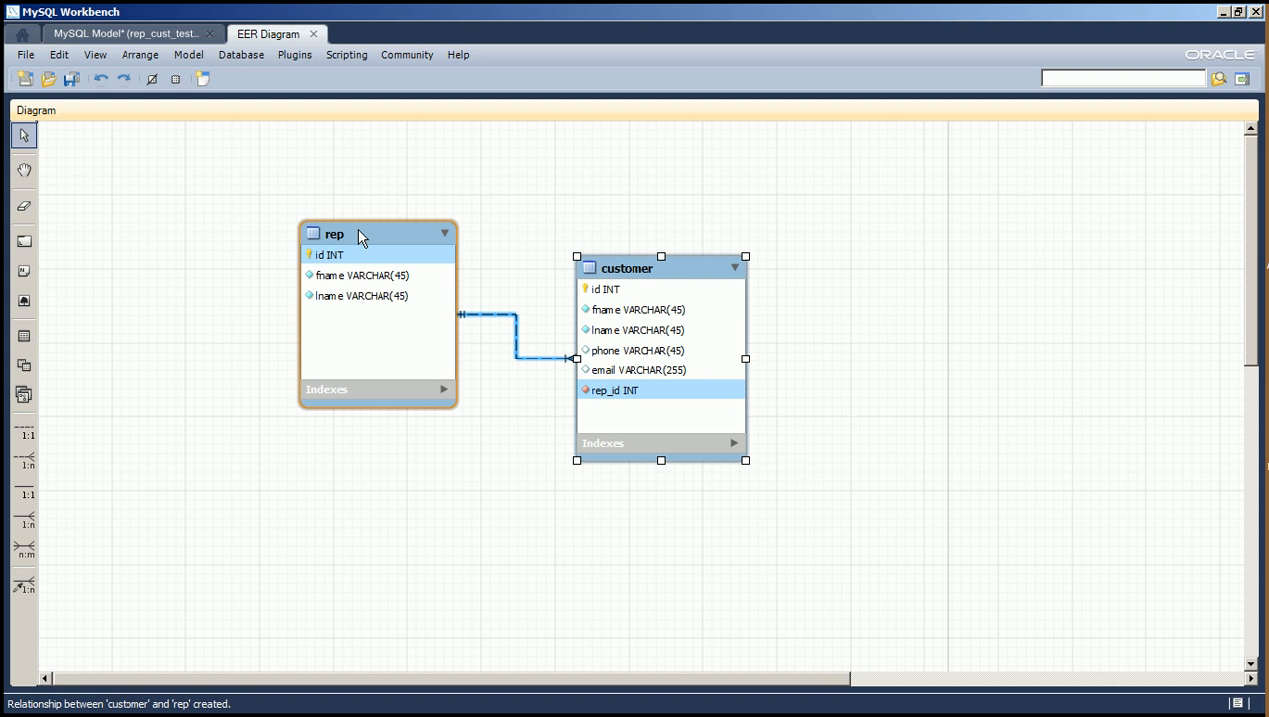
{"action": "key", "text": "ctrl+z"}
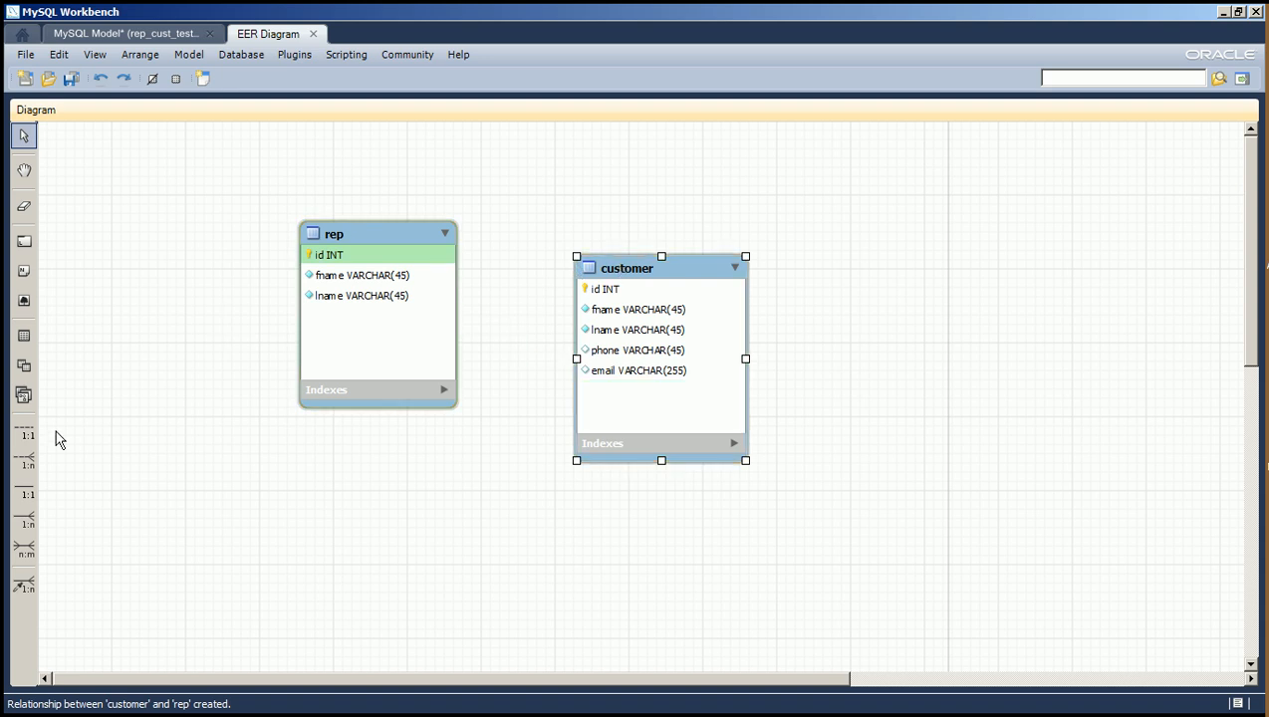
Try the reversed 1:n non-identifying relationship, with rep receiving the foreign key and customer as the referenced table, and undo it.
{"action": "left_click", "coordinate": [24, 461]}
{"action": "left_click", "coordinate": [394, 241]}
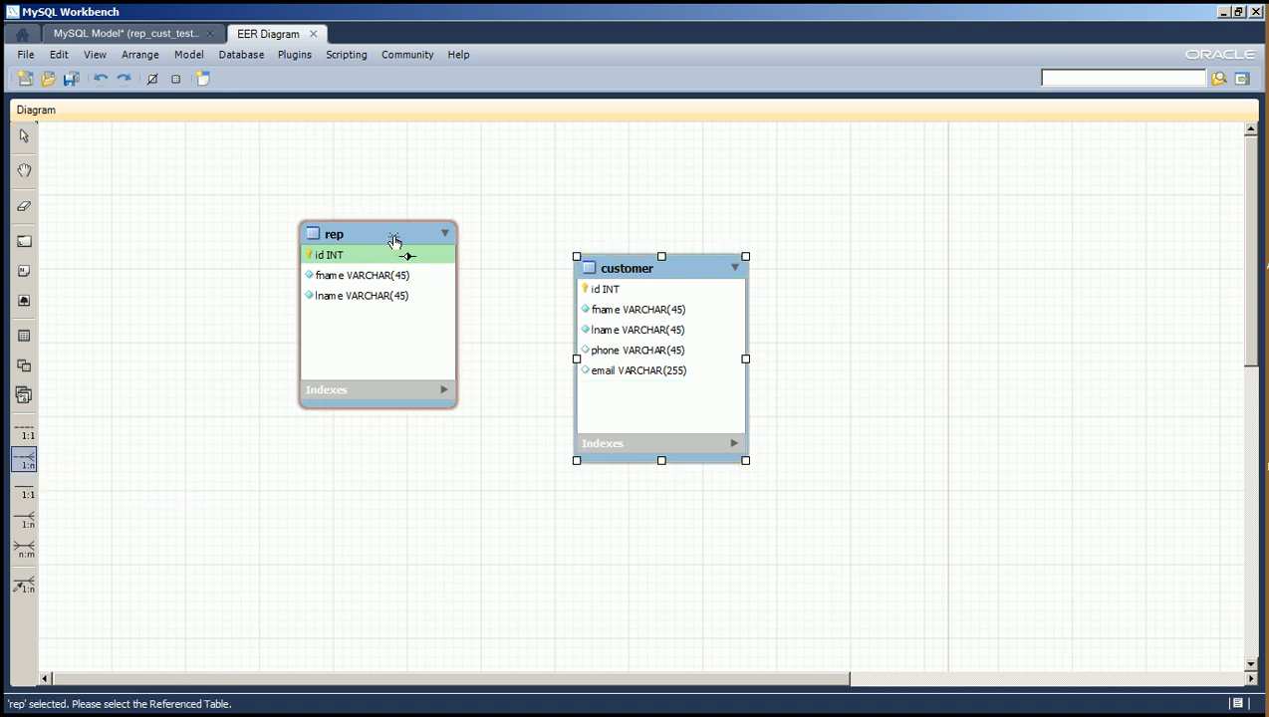
{"action": "left_click", "coordinate": [680, 284]}
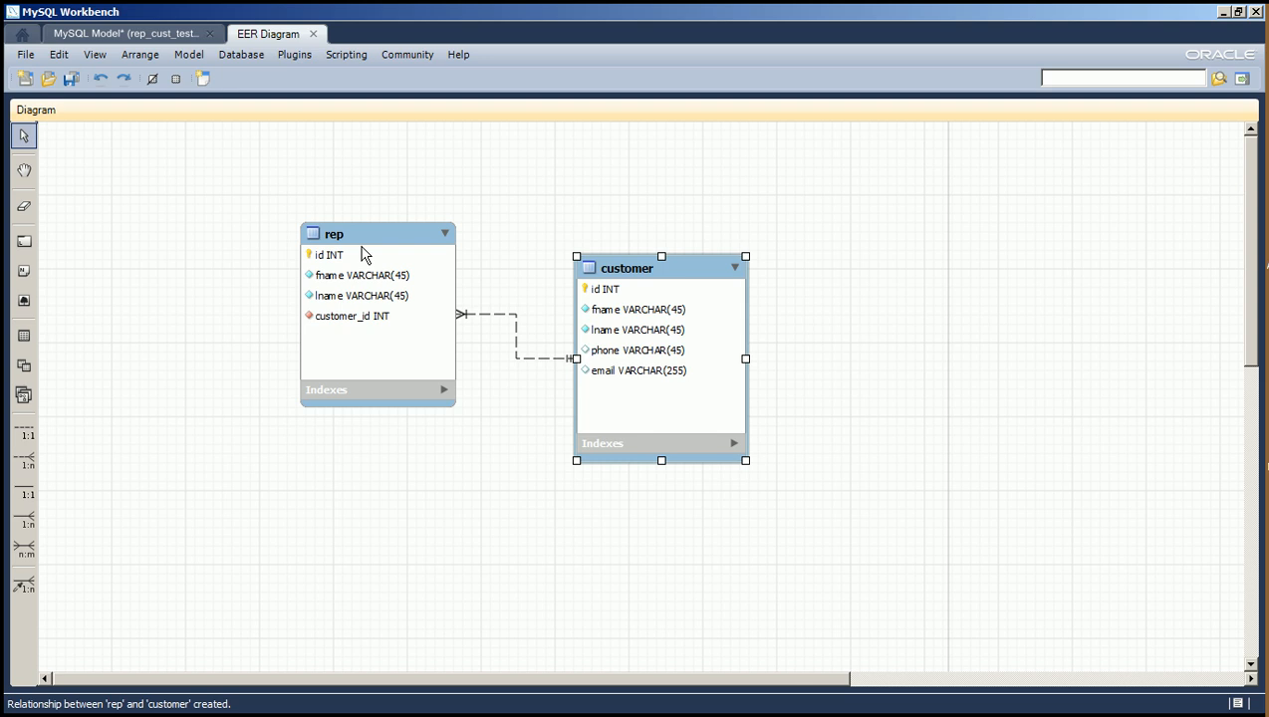
{"action": "key", "text": "ctrl+z"}
Create a 1:n non-identifying relationship with the foreign key in customer and rep as the referenced table, and save the model.
{"action": "left_click", "coordinate": [24, 461]}
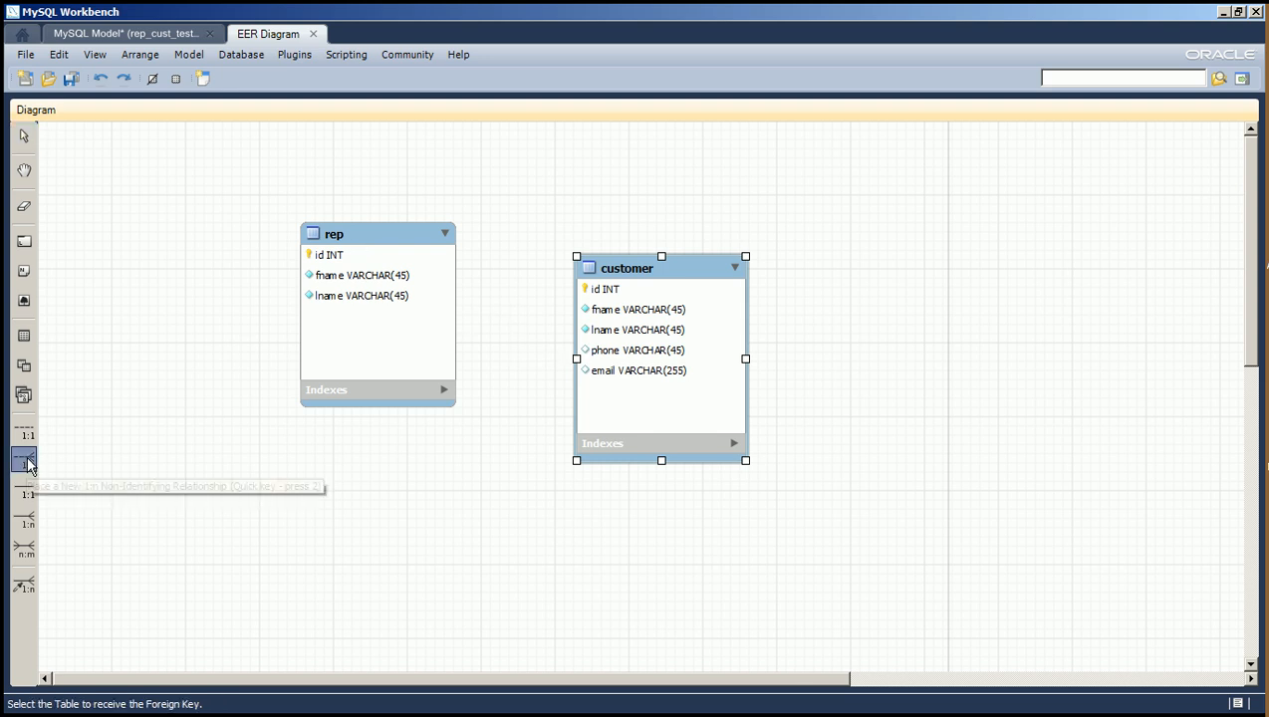
{"action": "left_click", "coordinate": [652, 274]}
{"action": "left_click", "coordinate": [406, 244]}
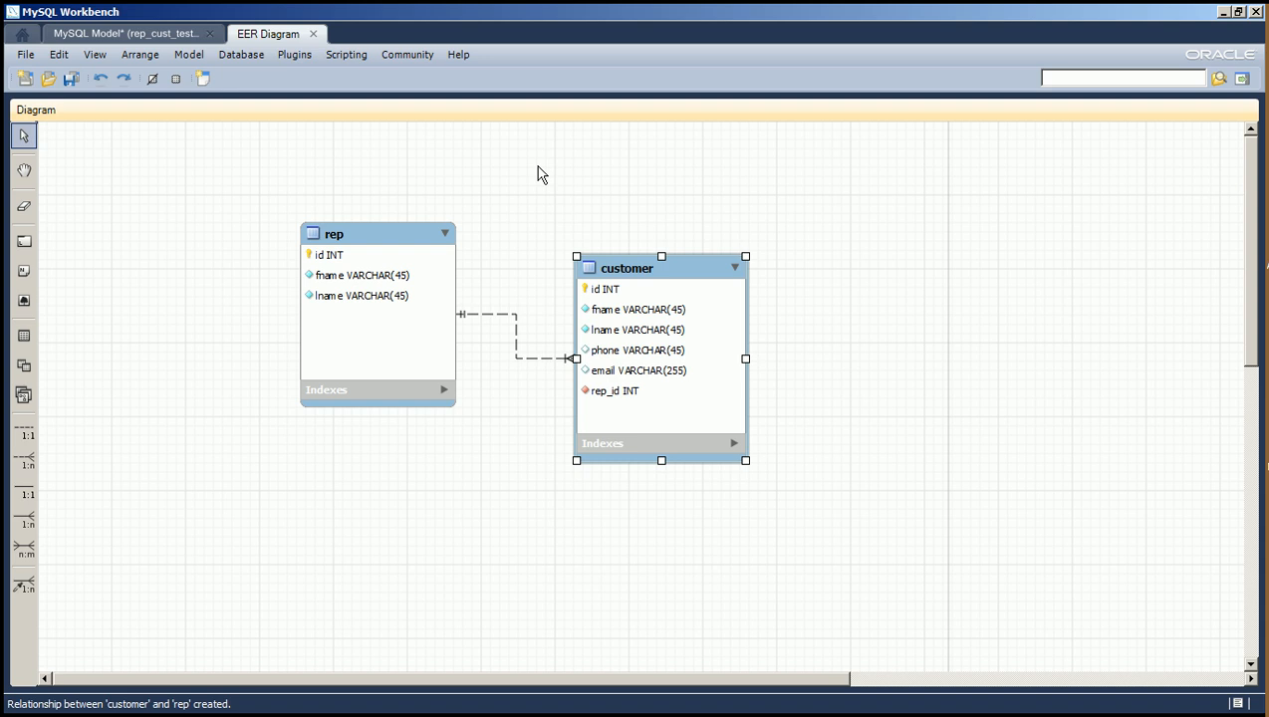
{"action": "left_click", "coordinate": [71, 78]}
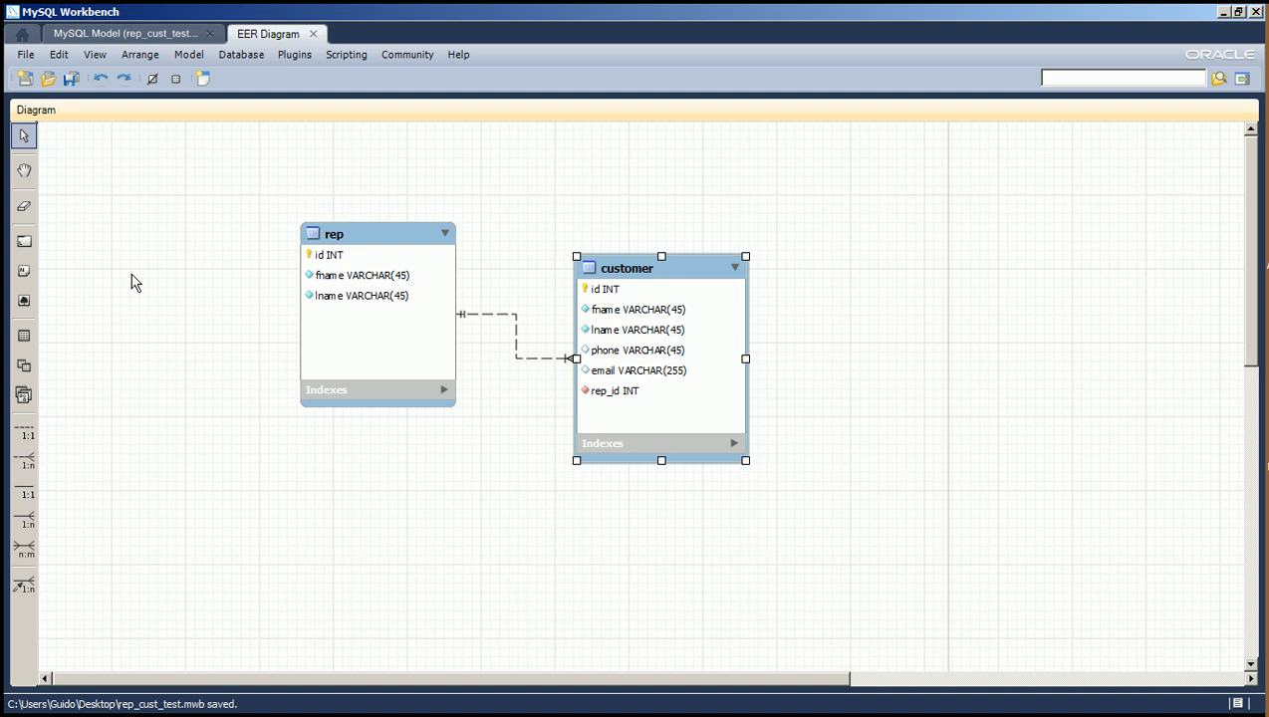
Set the diagram's object notation to Workbench (Simplified).
{"action": "left_click", "coordinate": [189, 57]}
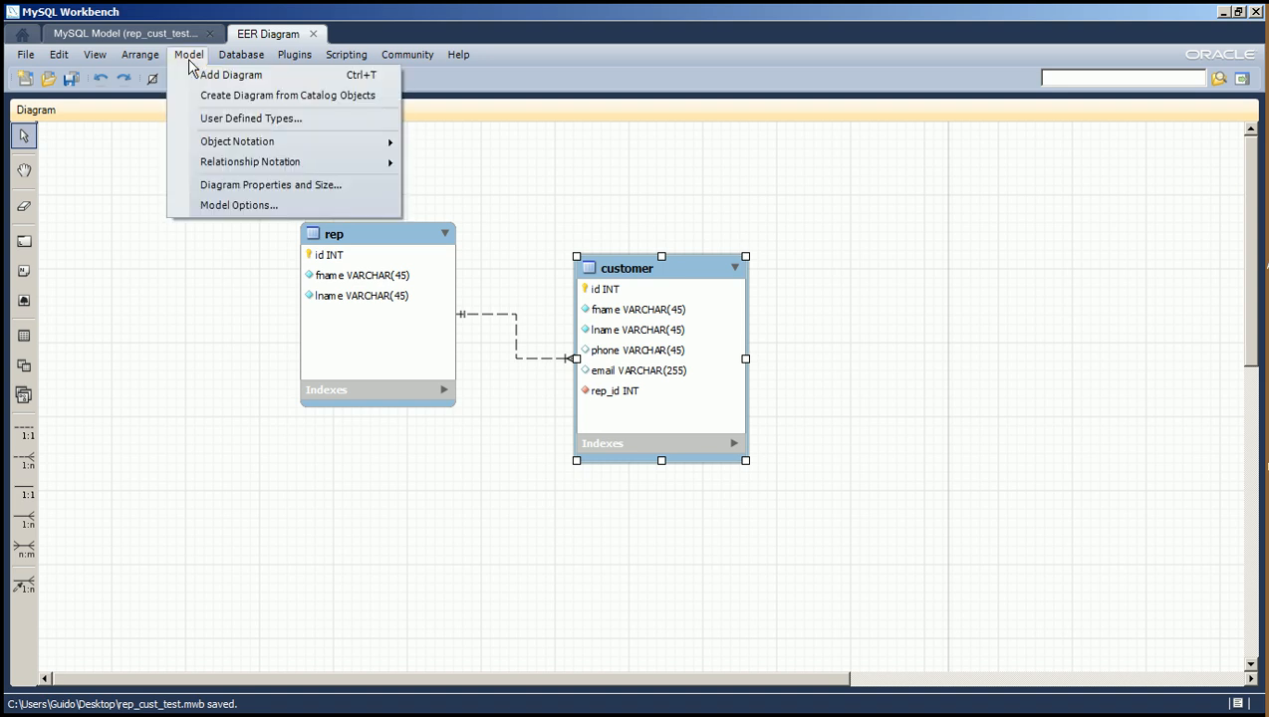
{"action": "left_click", "coordinate": [190, 60]}
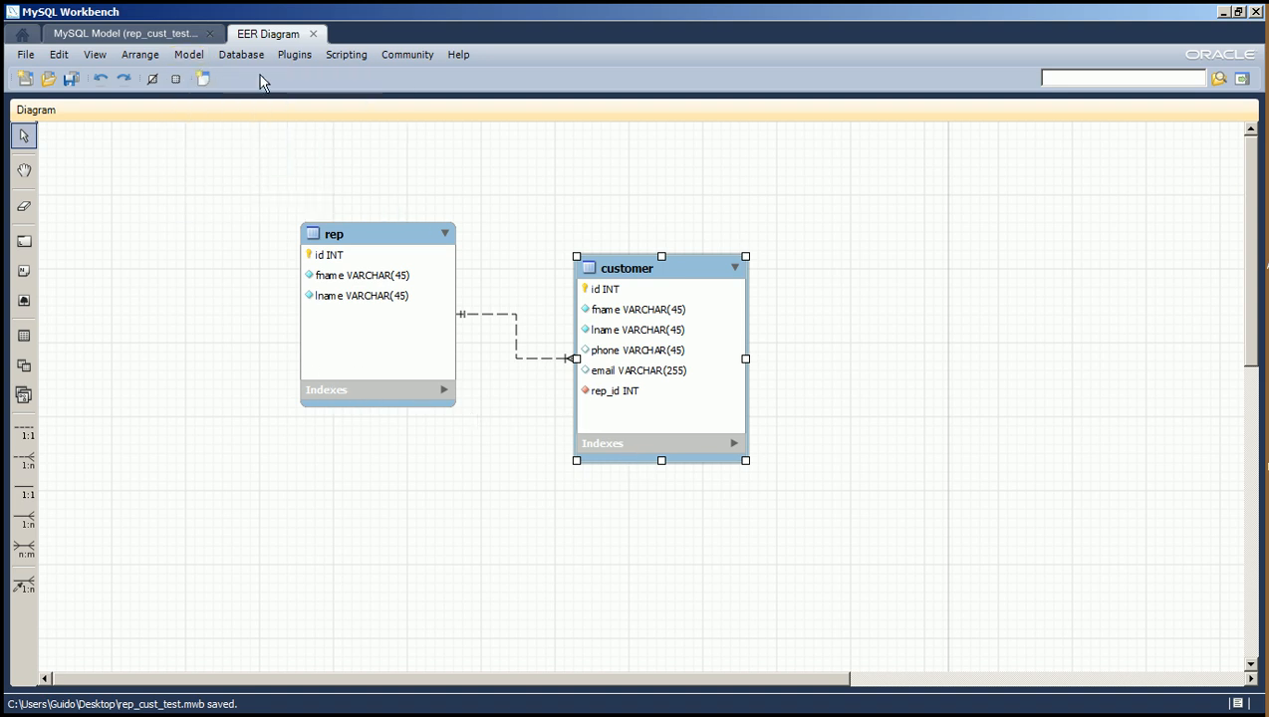
{"action": "left_click", "coordinate": [189, 56]}
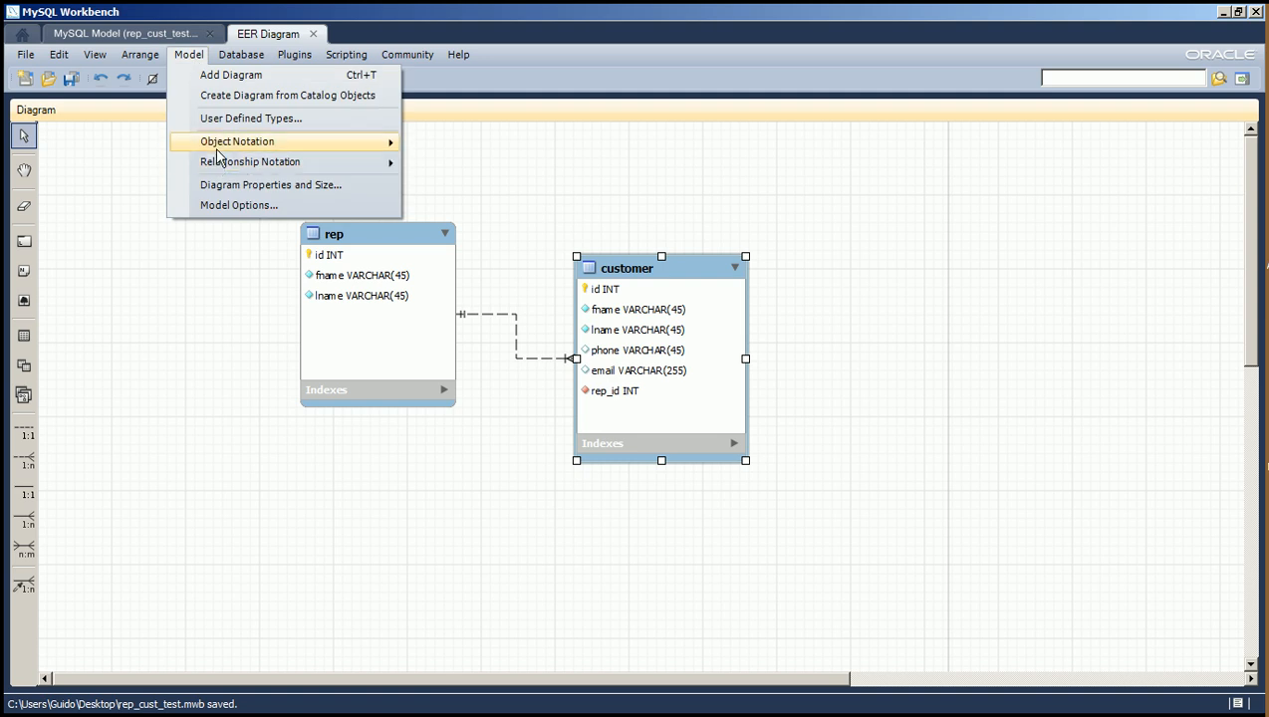
{"action": "mouse_move", "coordinate": [218, 147]}
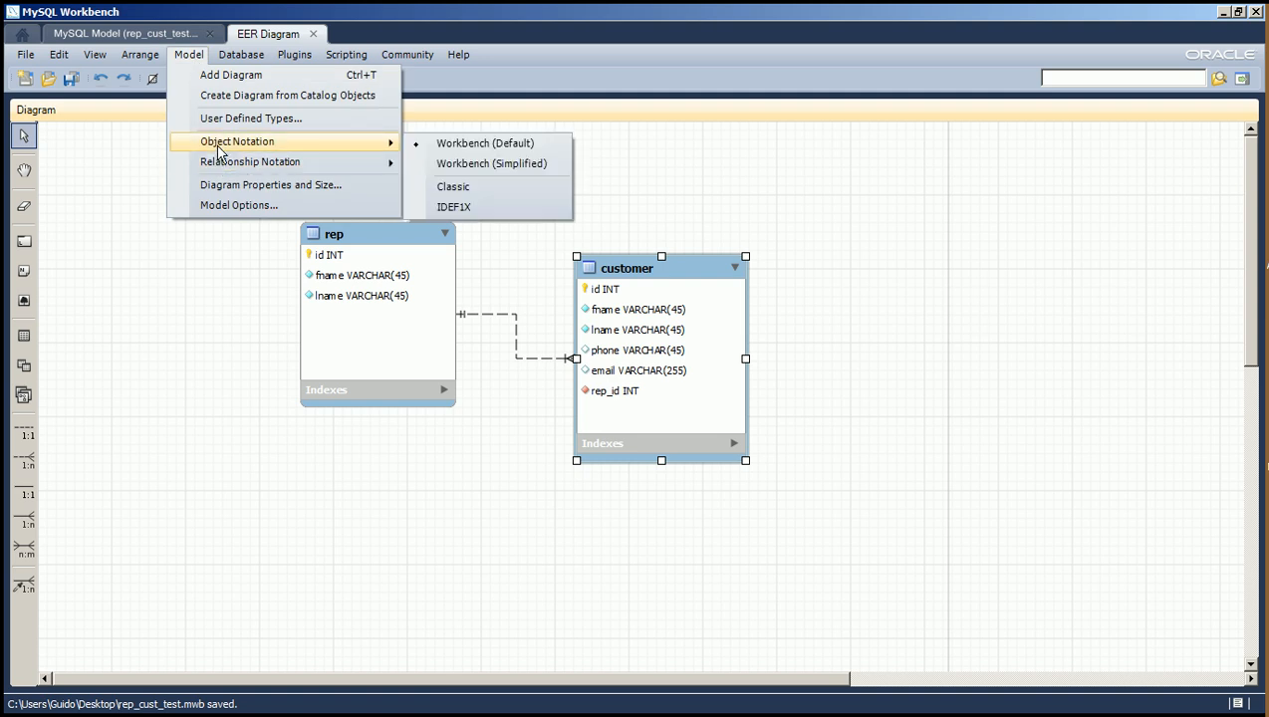
{"action": "left_click", "coordinate": [487, 165]}
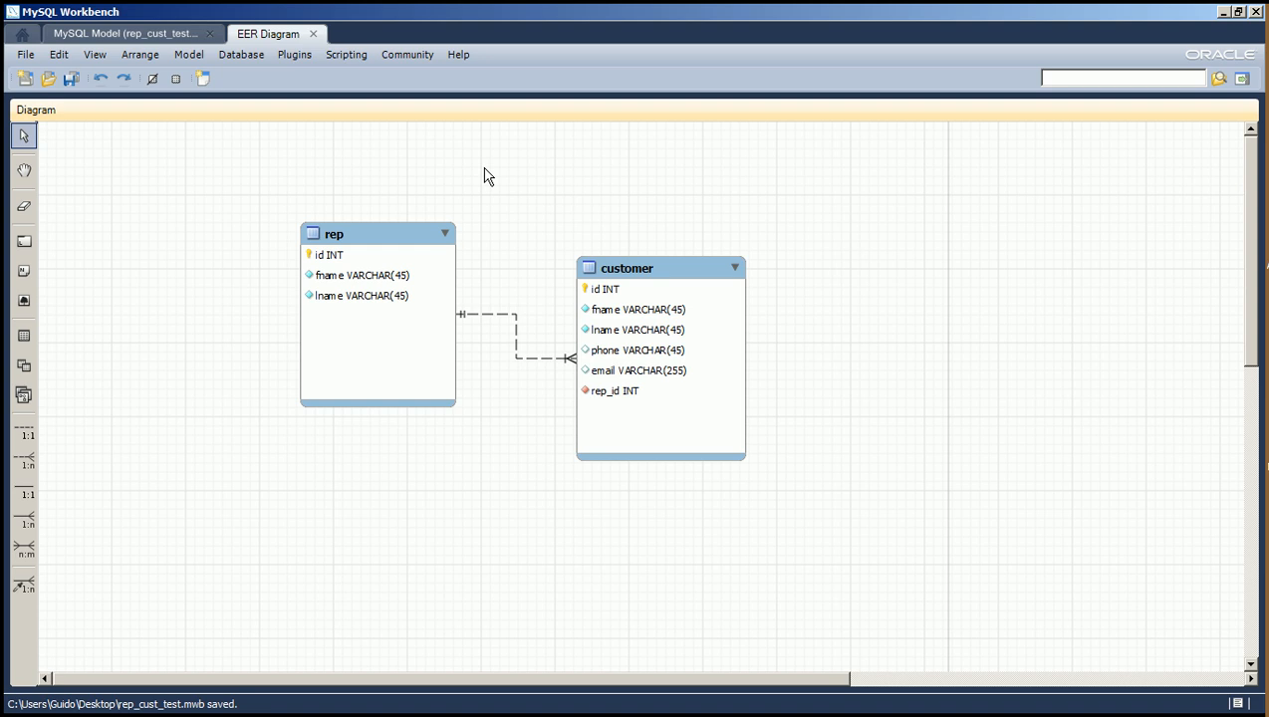
Try the Classic relationship notation on the diagram.
{"action": "left_click", "coordinate": [192, 58]}
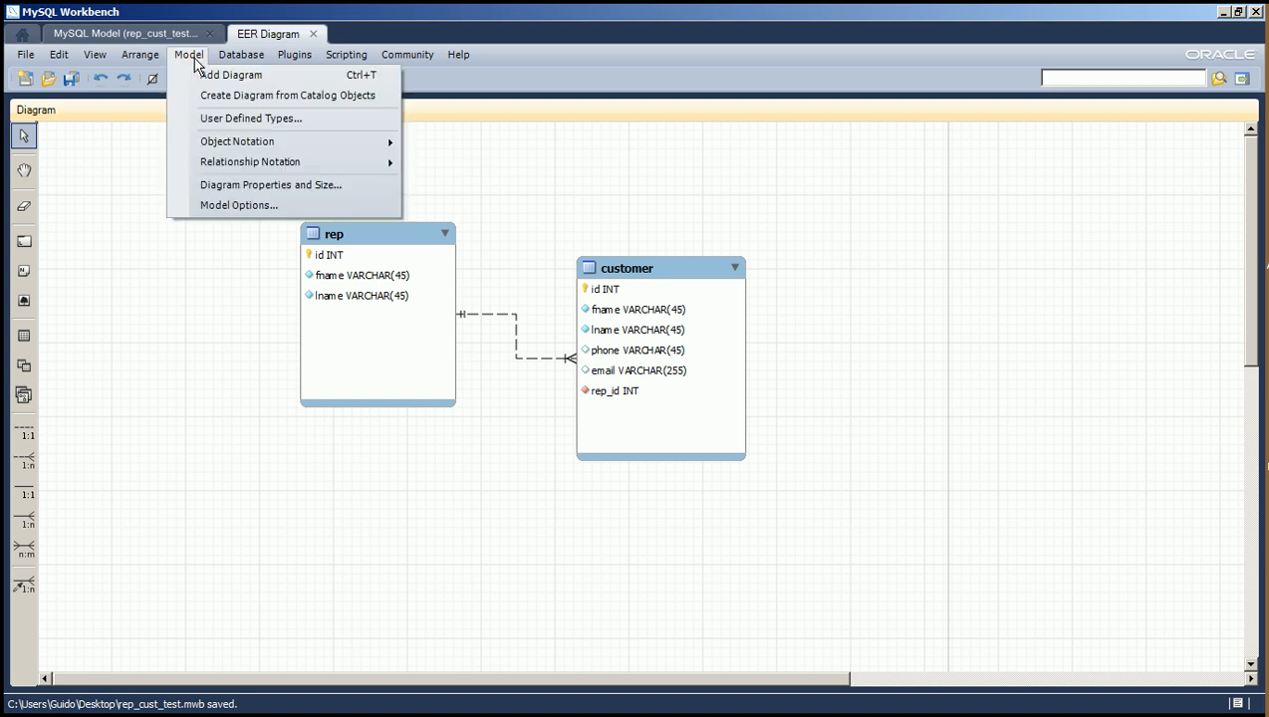
{"action": "mouse_move", "coordinate": [213, 162]}
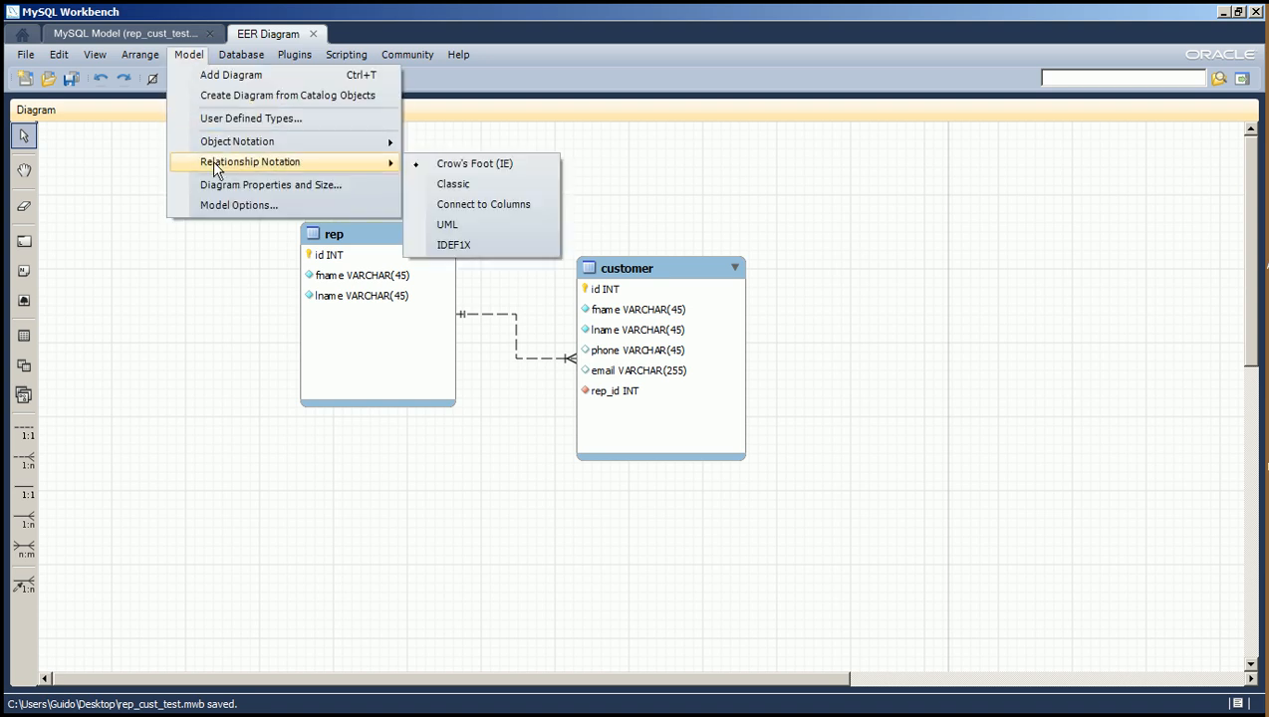
{"action": "left_click", "coordinate": [453, 184]}
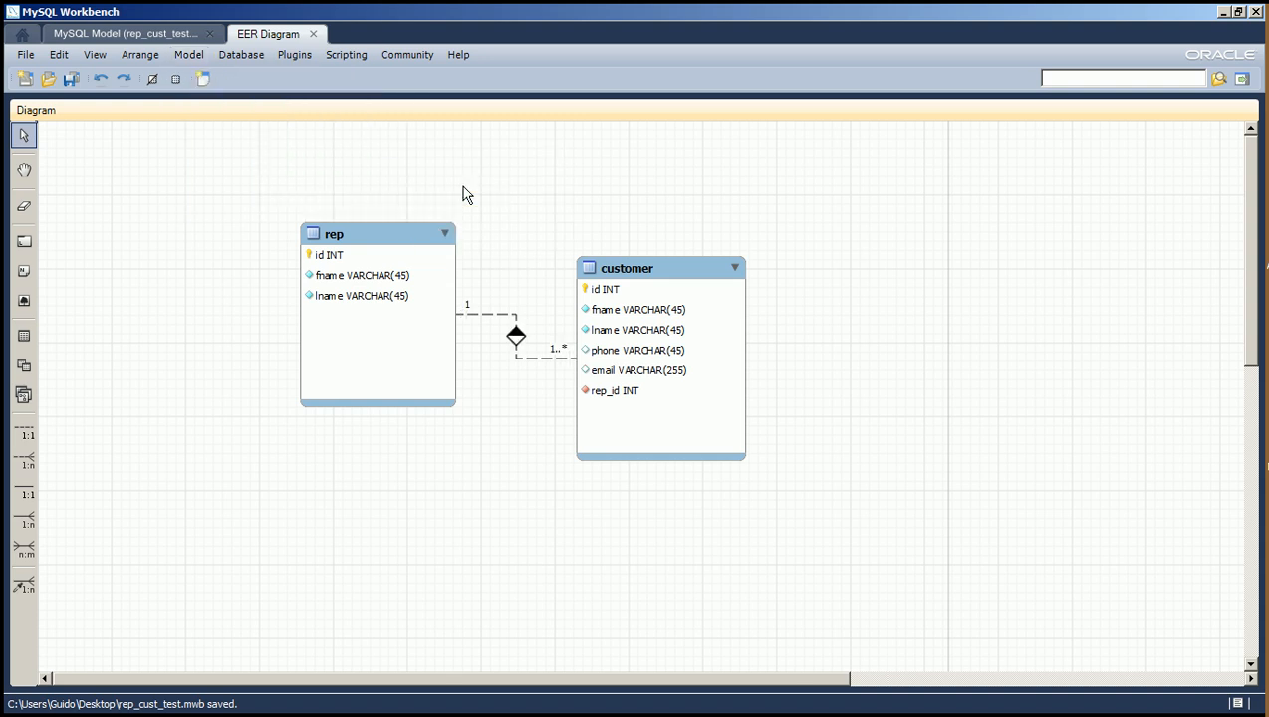
Try the Connect to Columns relationship notation and shift the customer table slightly to see the connection line follow.
{"action": "left_click", "coordinate": [240, 54]}
{"action": "mouse_move", "coordinate": [189, 53]}
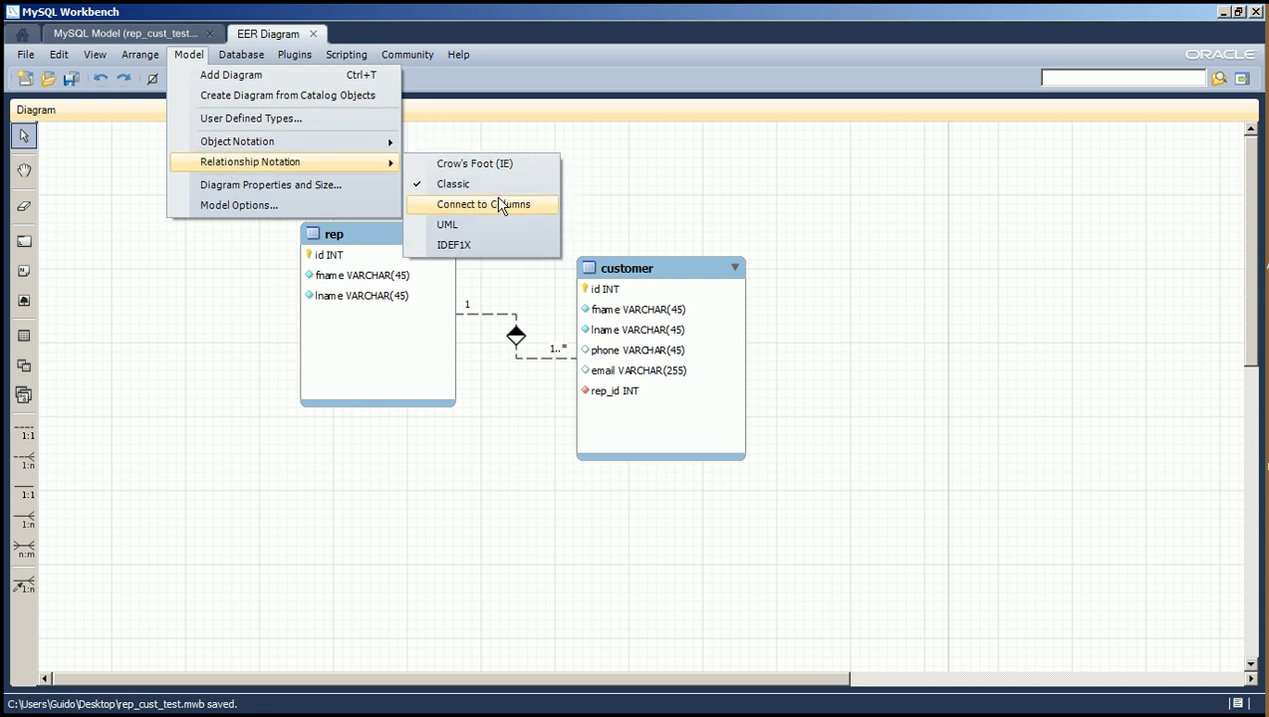
{"action": "left_click", "coordinate": [495, 204]}
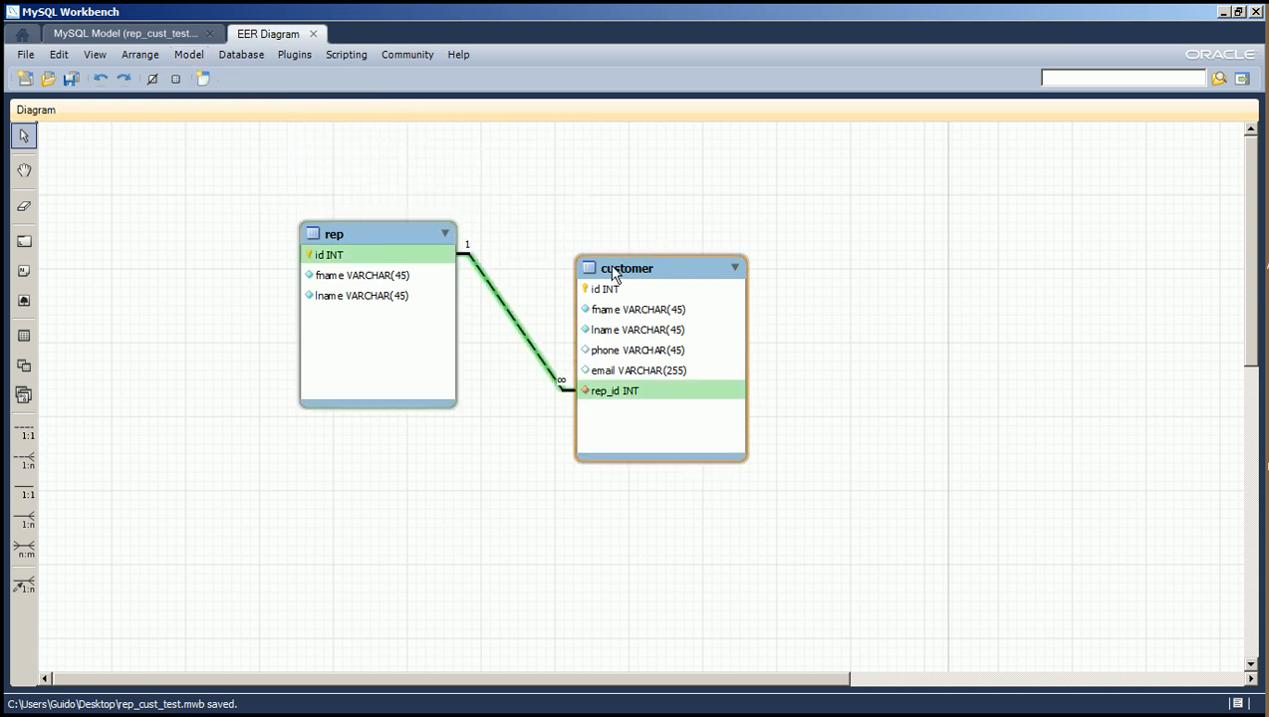
{"action": "mouse_move", "coordinate": [617, 273]}
{"action": "left_mouse_down"}
{"action": "mouse_move", "coordinate": [602, 229]}
{"action": "mouse_move", "coordinate": [599, 317]}
{"action": "mouse_move", "coordinate": [603, 261]}
{"action": "left_mouse_up"}
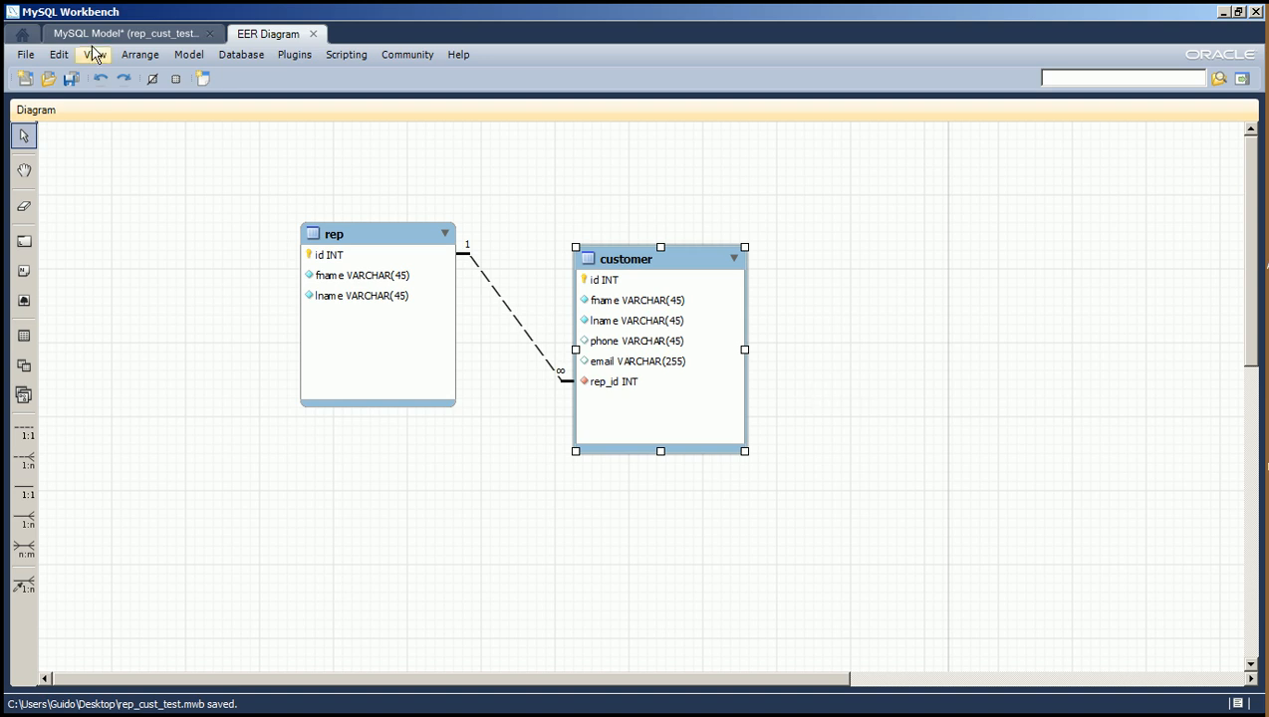
Set the relationship notation back to Crow's Foot (IE) and save the model with the customer table moved further down.
{"action": "left_click", "coordinate": [202, 61]}
{"action": "mouse_move", "coordinate": [227, 168]}
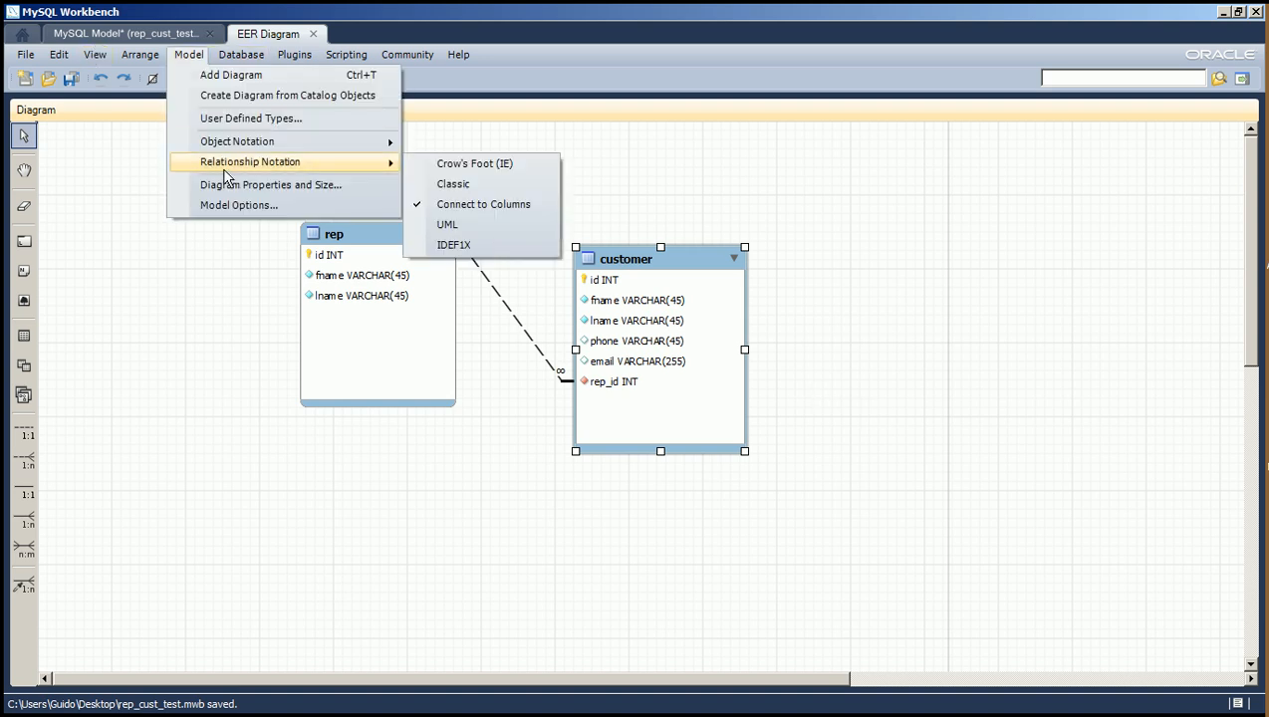
{"action": "left_click", "coordinate": [456, 164]}
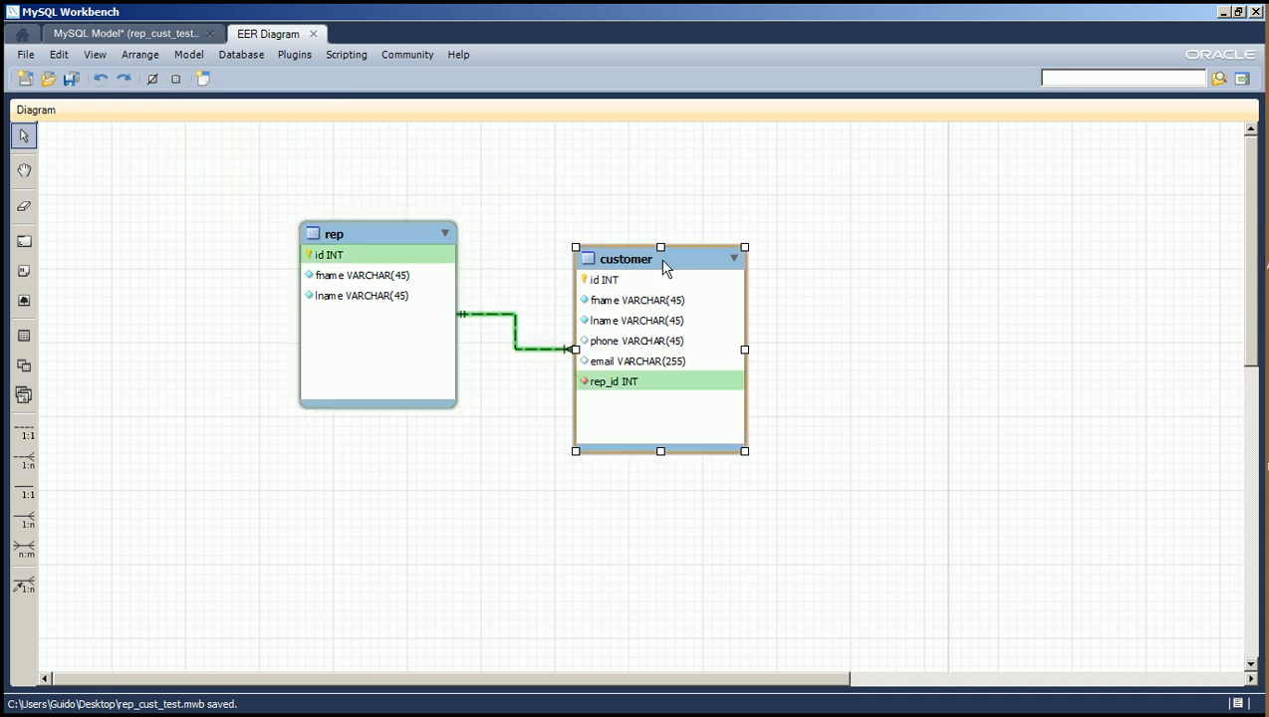
{"action": "left_click_drag", "start_coordinate": [671, 276], "coordinate": [691, 335]}
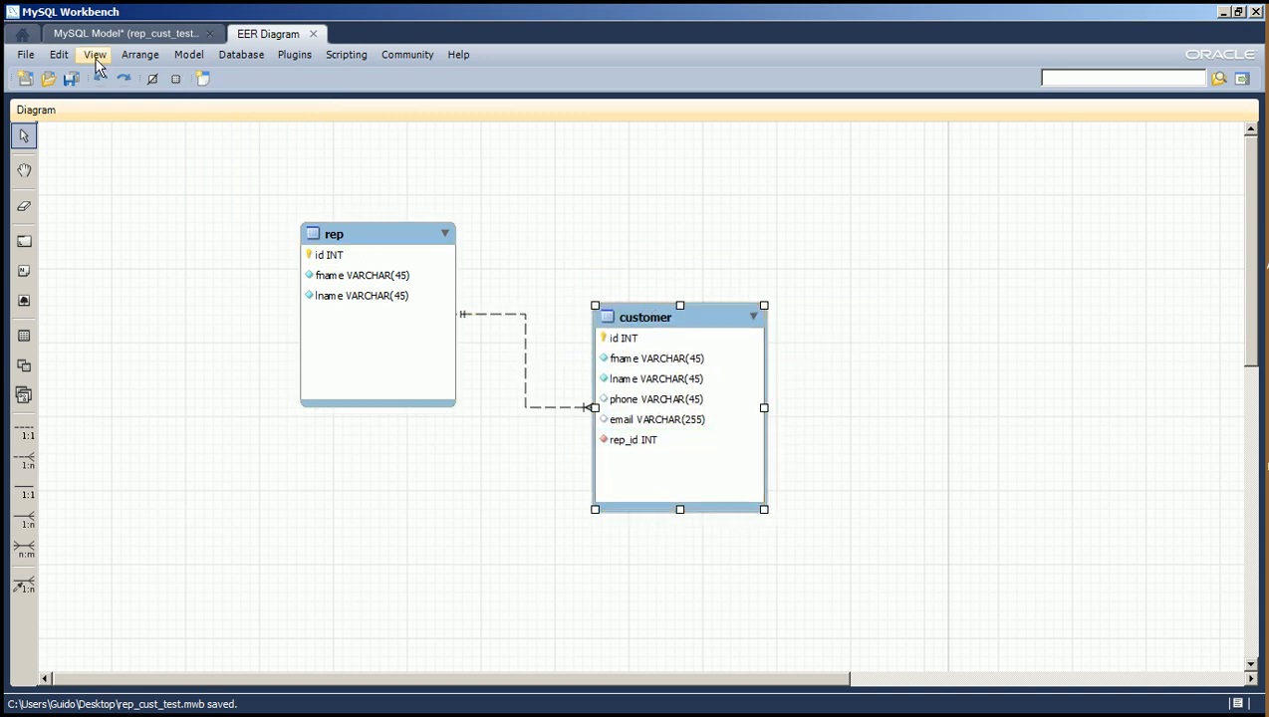
{"action": "left_click", "coordinate": [74, 80]}
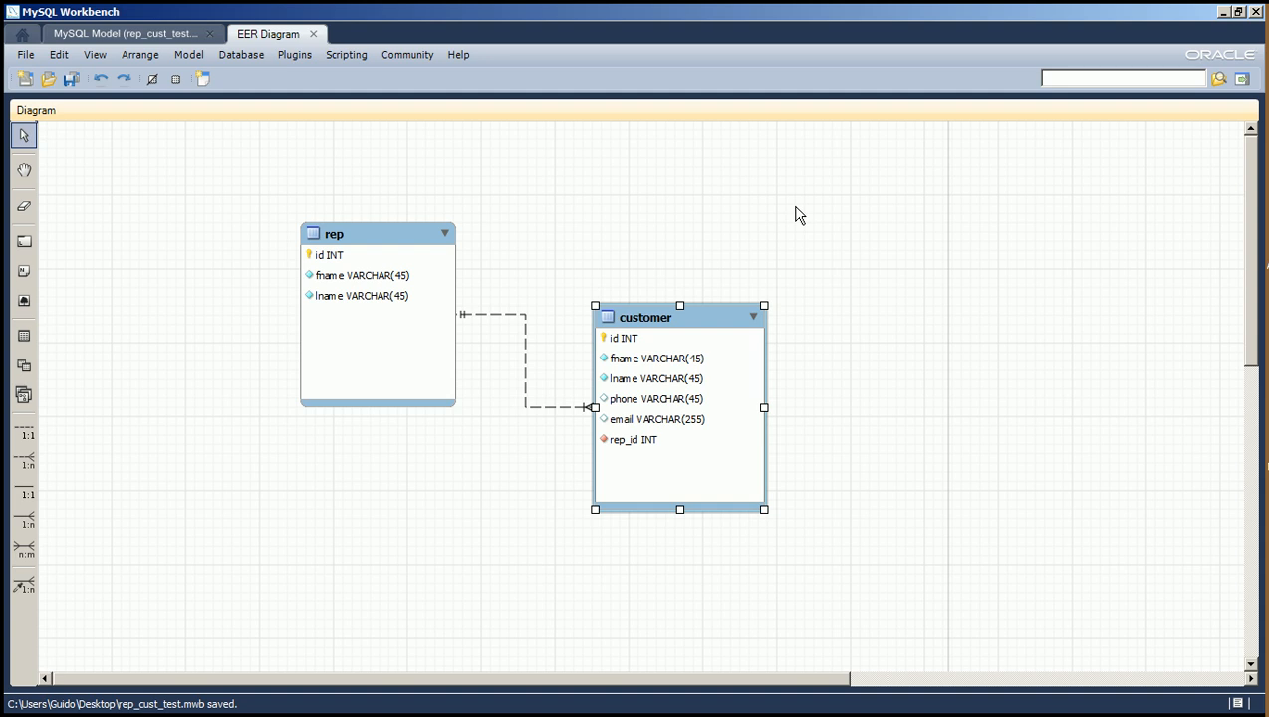
Move the linked rep and customer tables together to the upper-left corner of the diagram, keeping rep left of customer.
{"action": "left_click_drag", "start_coordinate": [264, 192], "coordinate": [823, 560]}
{"action": "left_click_drag", "start_coordinate": [646, 332], "coordinate": [451, 182]}
{"action": "left_click_drag", "start_coordinate": [192, 137], "coordinate": [202, 164]}
{"action": "left_click", "coordinate": [768, 329]}
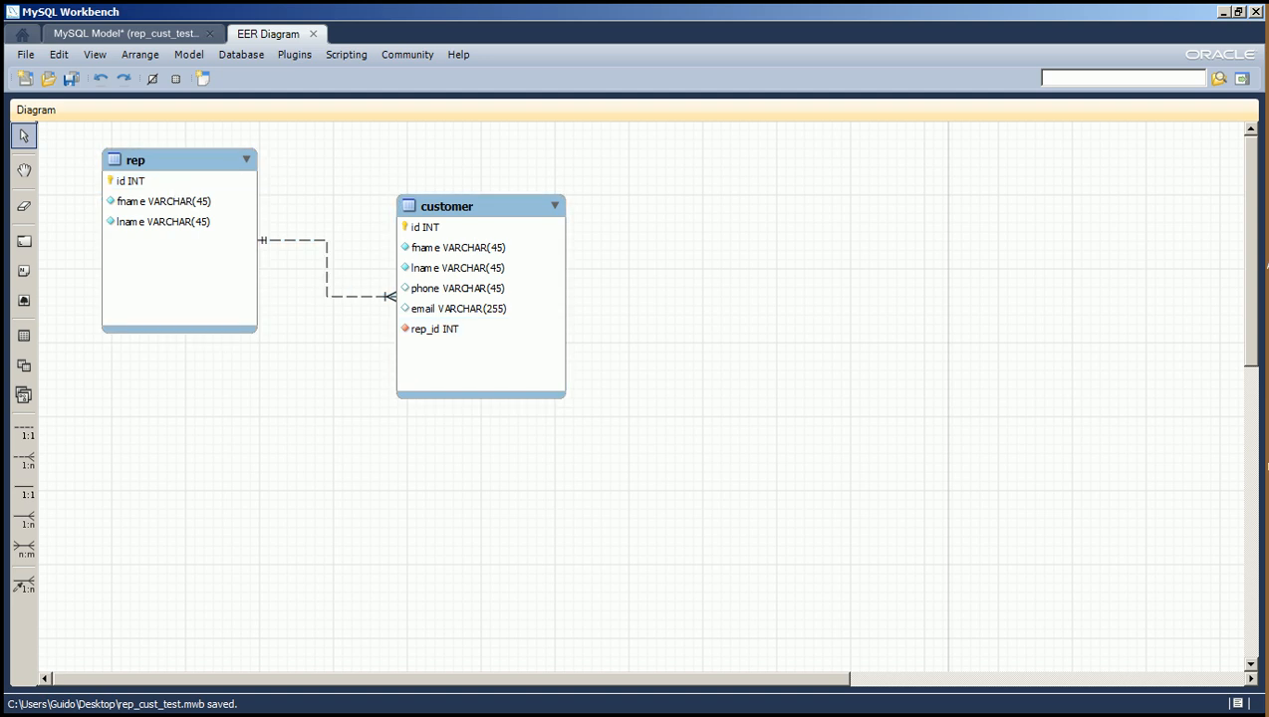
{"action": "left_click_drag", "start_coordinate": [1250, 295], "coordinate": [1249, 355]}
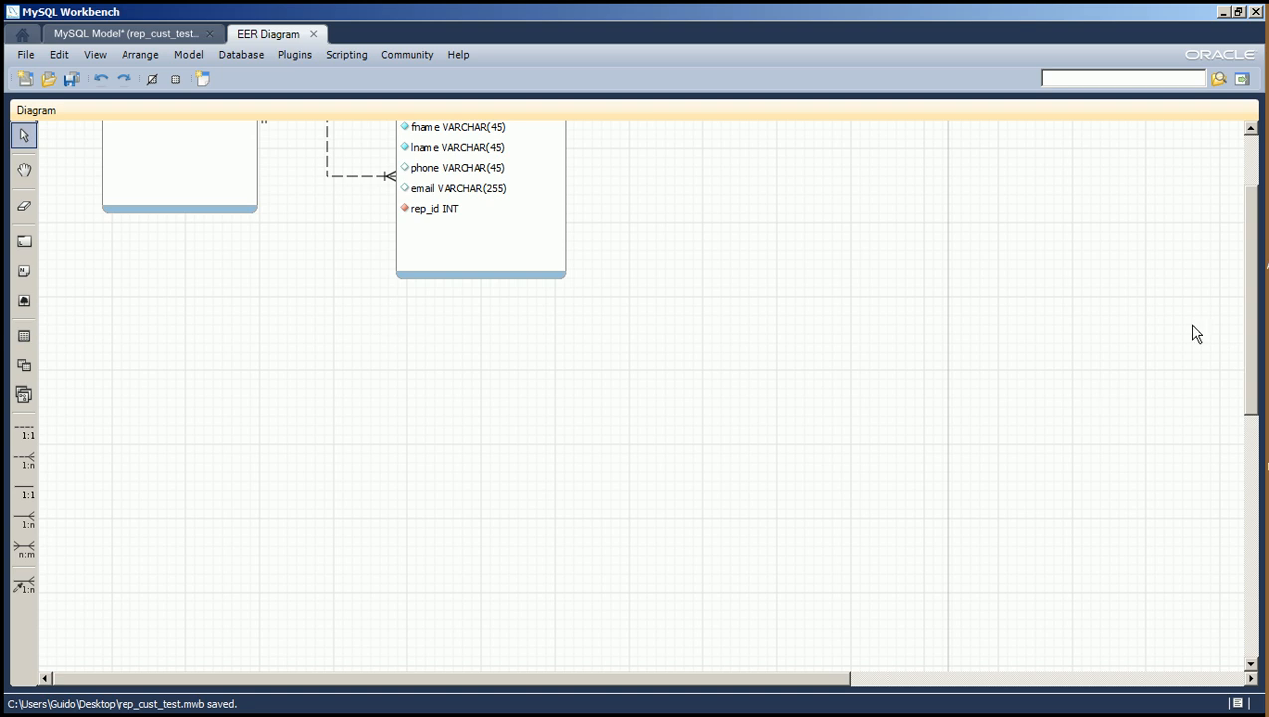
{"action": "left_click_drag", "start_coordinate": [1251, 319], "coordinate": [1252, 185]}
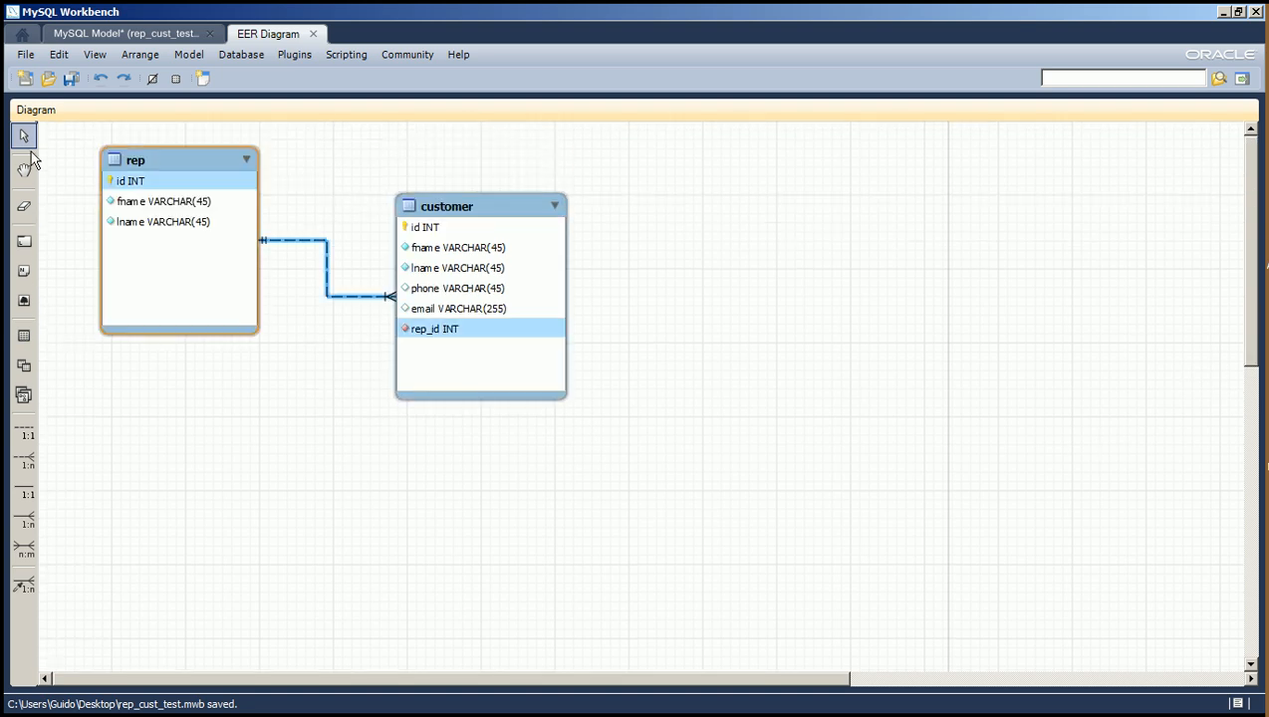
Duplicate the customer table and place the copy below and to the right of the original.
{"action": "left_click", "coordinate": [155, 161]}
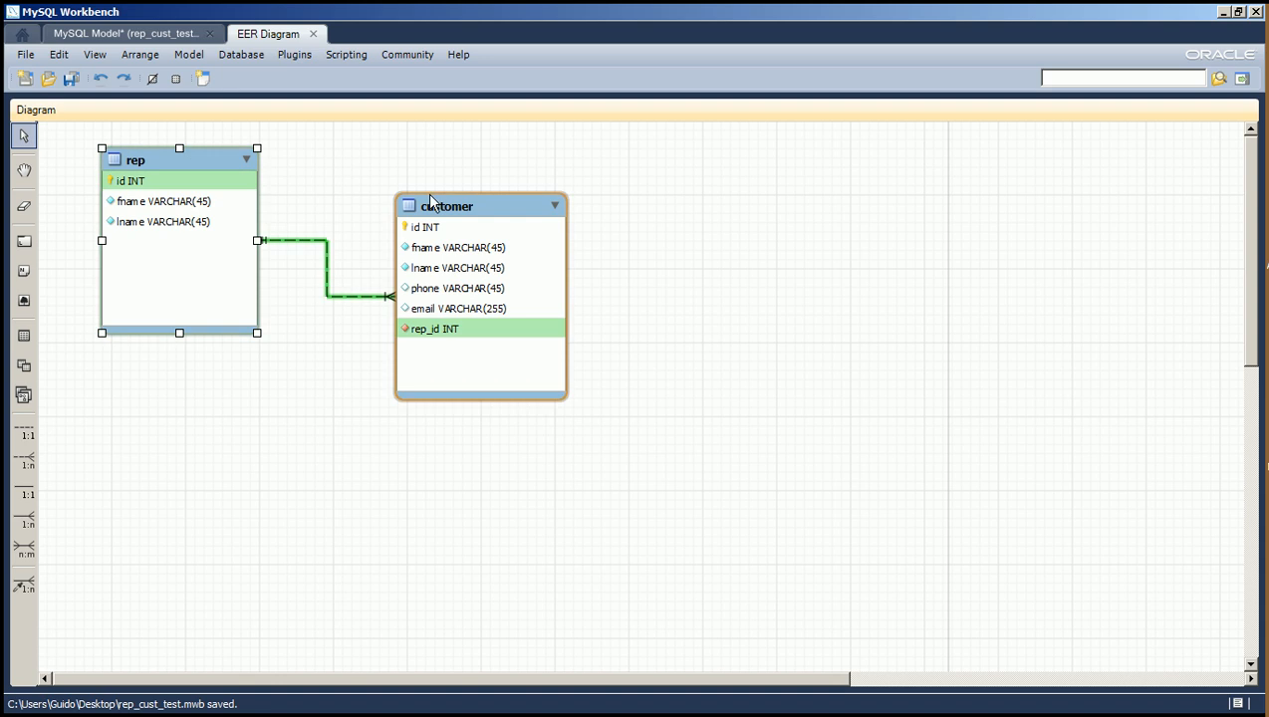
{"action": "left_click", "coordinate": [430, 225]}
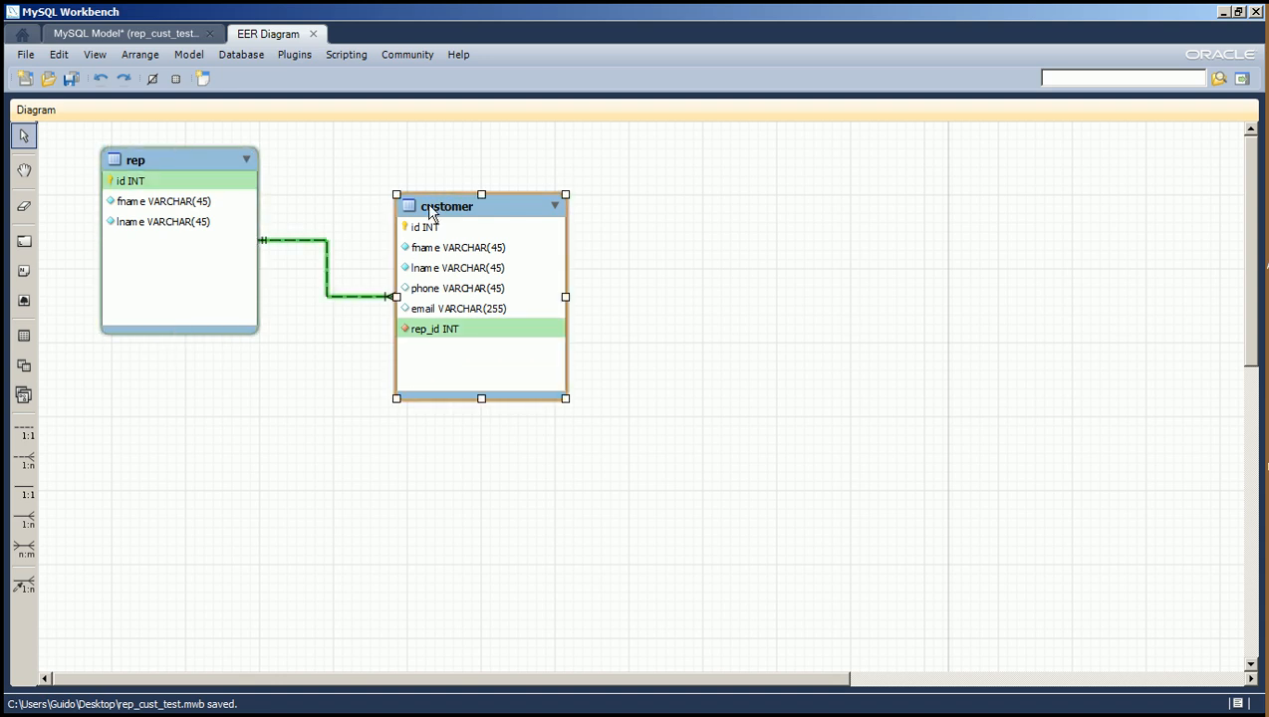
{"action": "key", "text": "ctrl+c"}
{"action": "key", "text": "ctrl+v"}
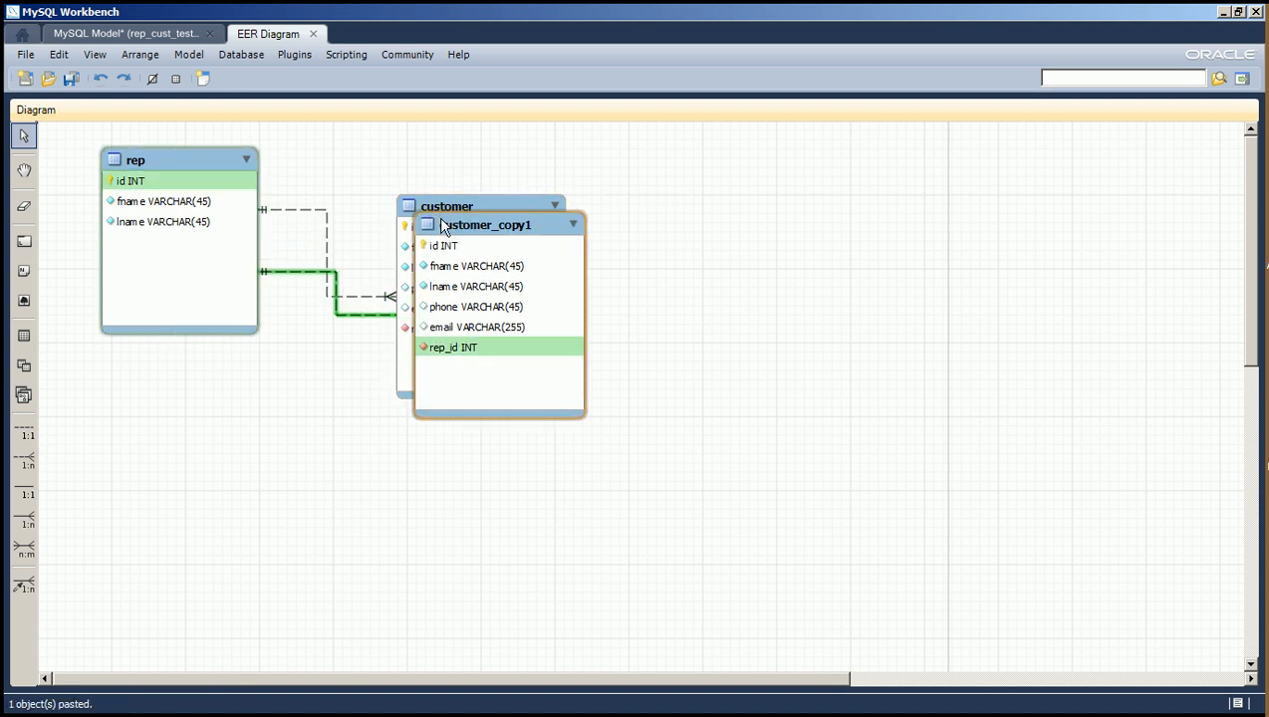
{"action": "left_click_drag", "start_coordinate": [494, 259], "coordinate": [787, 381]}
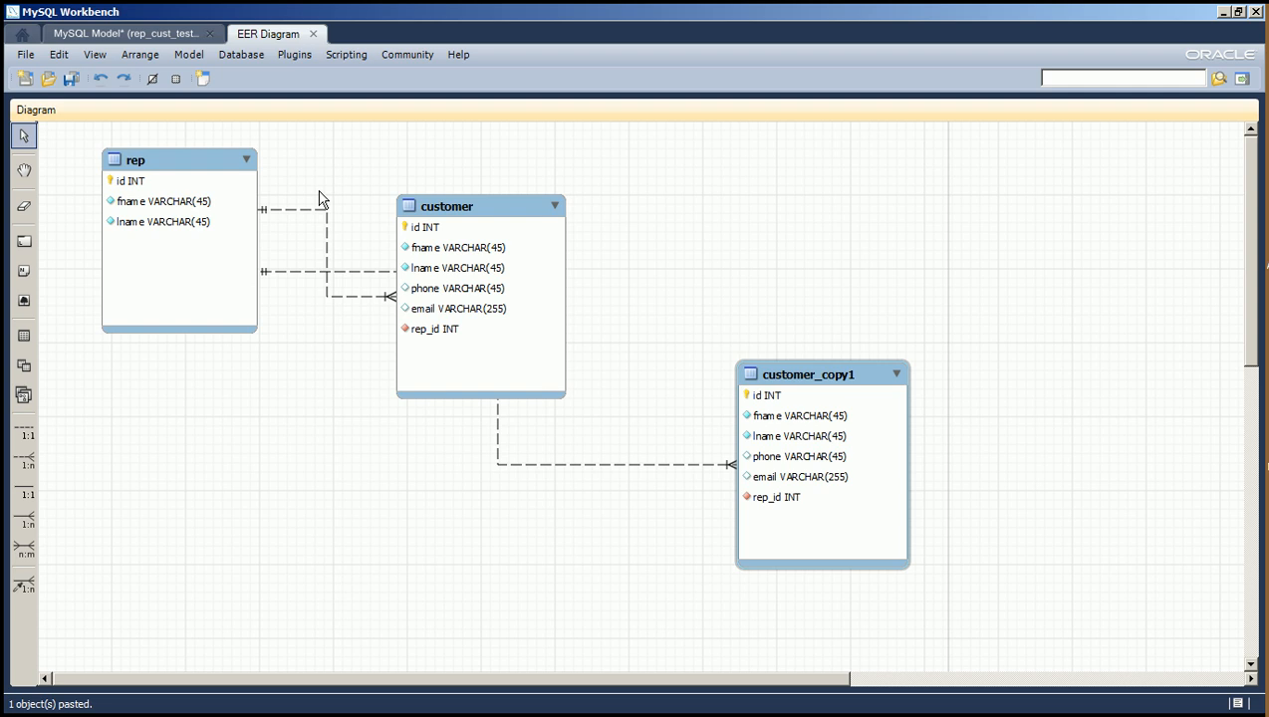
Duplicate the rep table and place the copy in the free area below the original tables.
{"action": "left_click", "coordinate": [157, 164]}
{"action": "key", "text": "ctrl+c"}
{"action": "key", "text": "ctrl+v"}
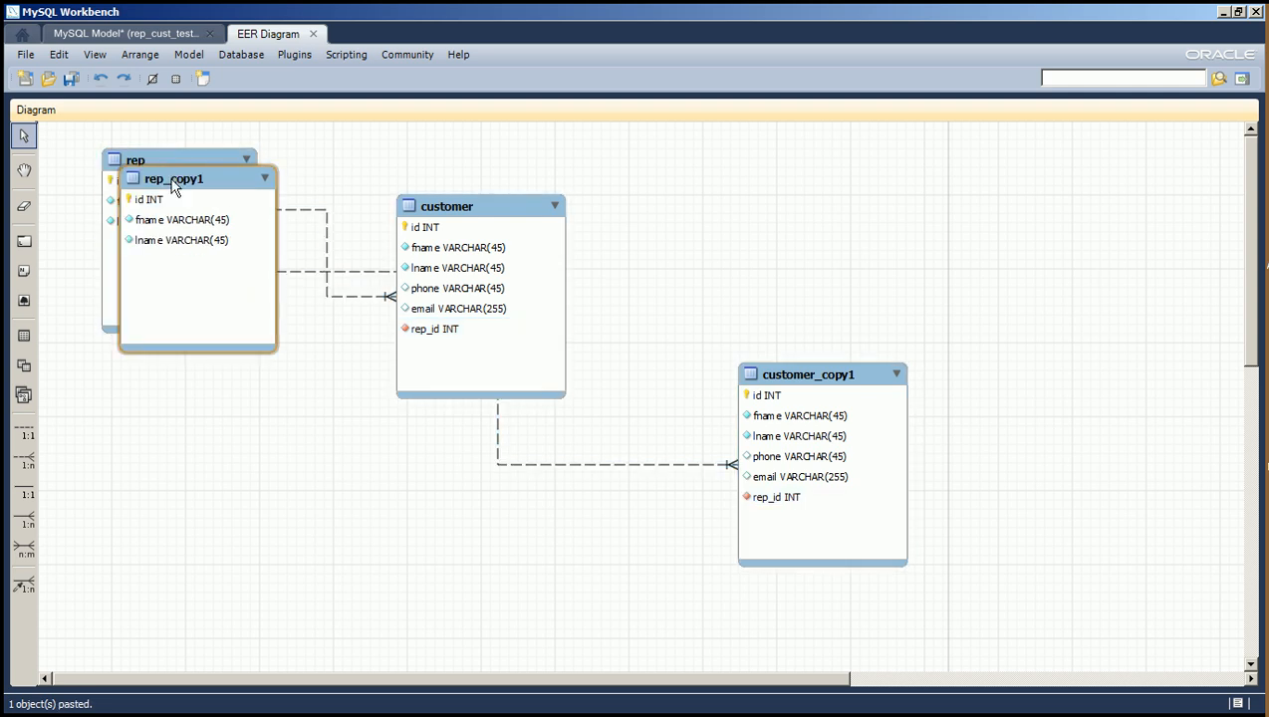
{"action": "left_click_drag", "start_coordinate": [175, 188], "coordinate": [321, 460]}
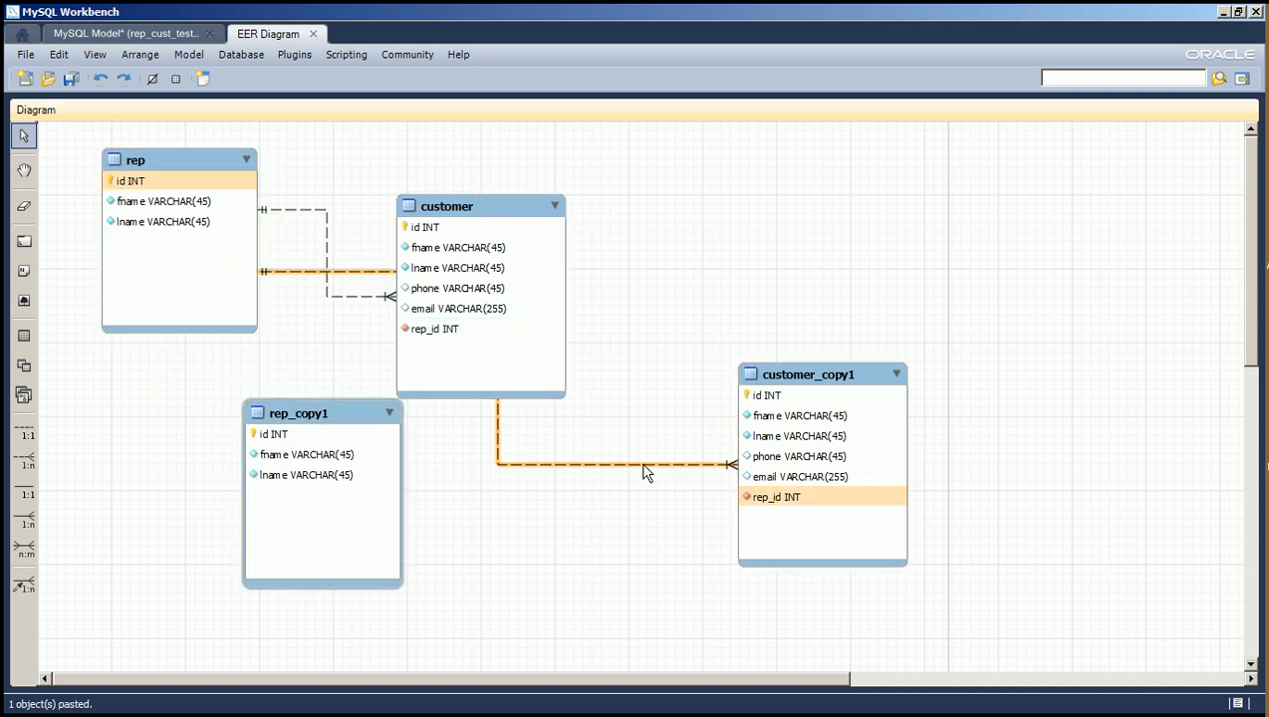
Move the customer copy closer to the rep copy and delete its relationship to rep, including the foreign key column.
{"action": "left_click_drag", "start_coordinate": [783, 394], "coordinate": [649, 405]}
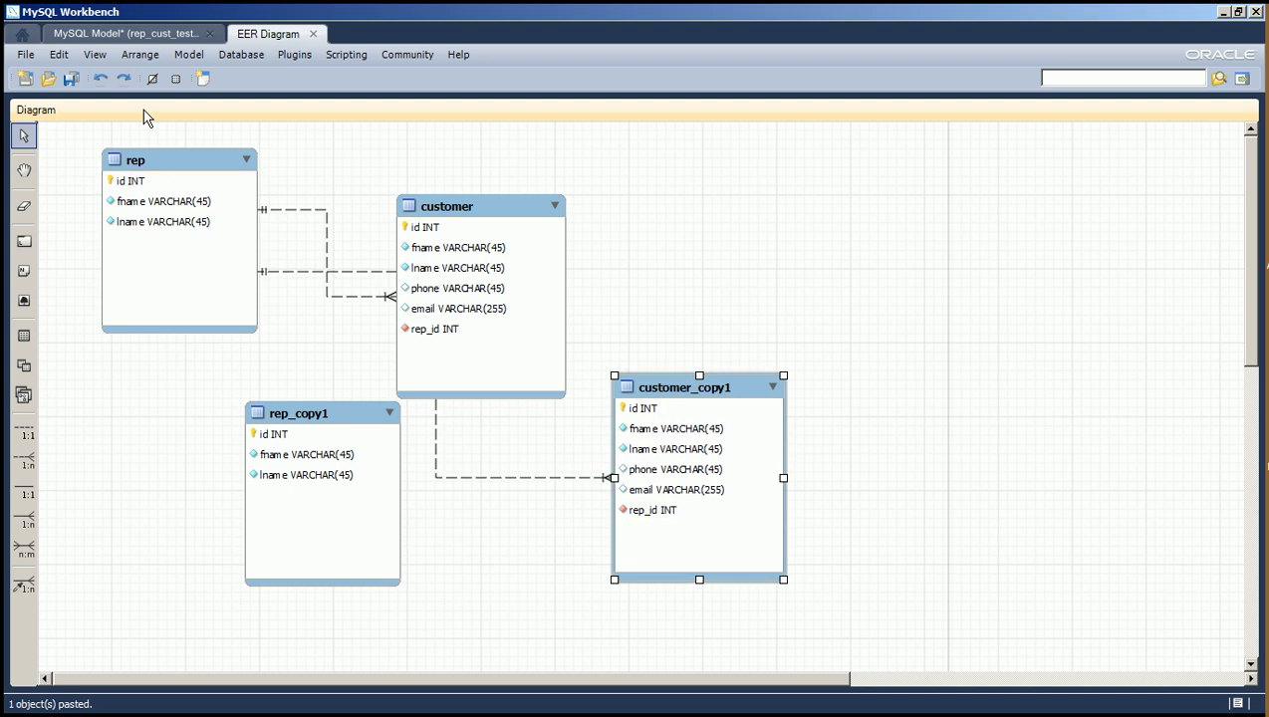
{"action": "left_click", "coordinate": [502, 480]}
{"action": "right_click", "coordinate": [501, 479]}
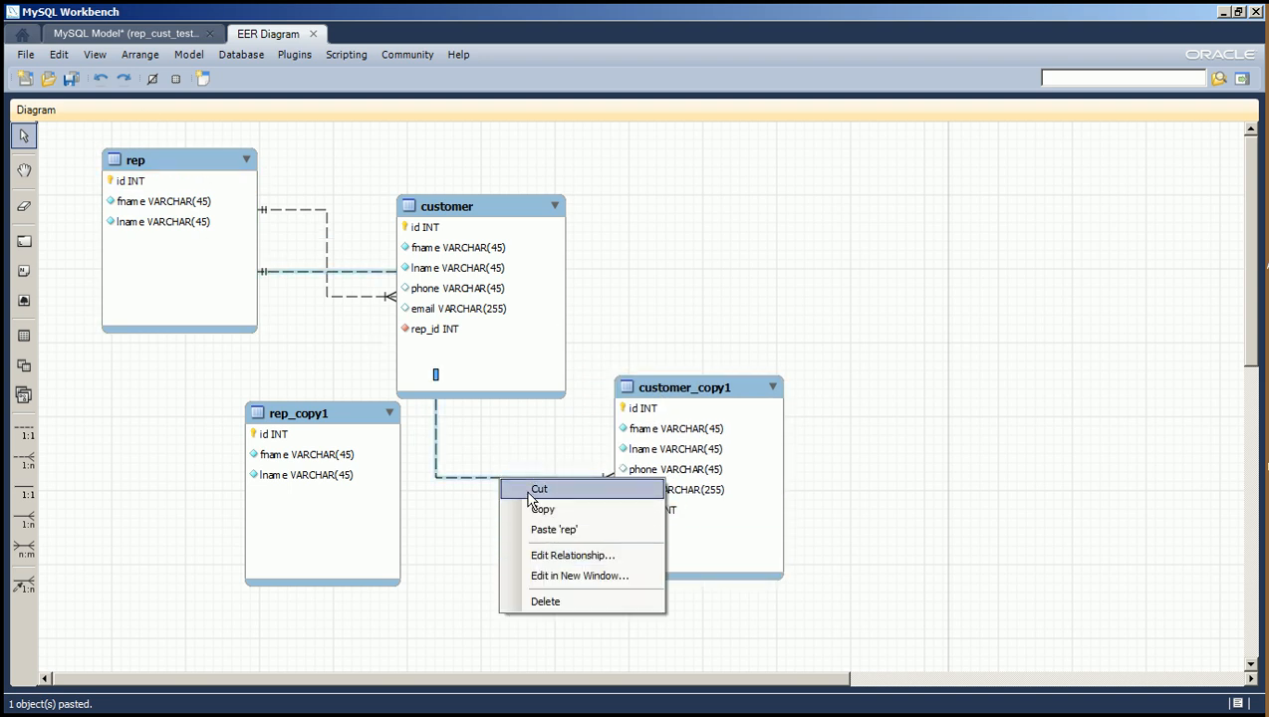
{"action": "left_click", "coordinate": [546, 603]}
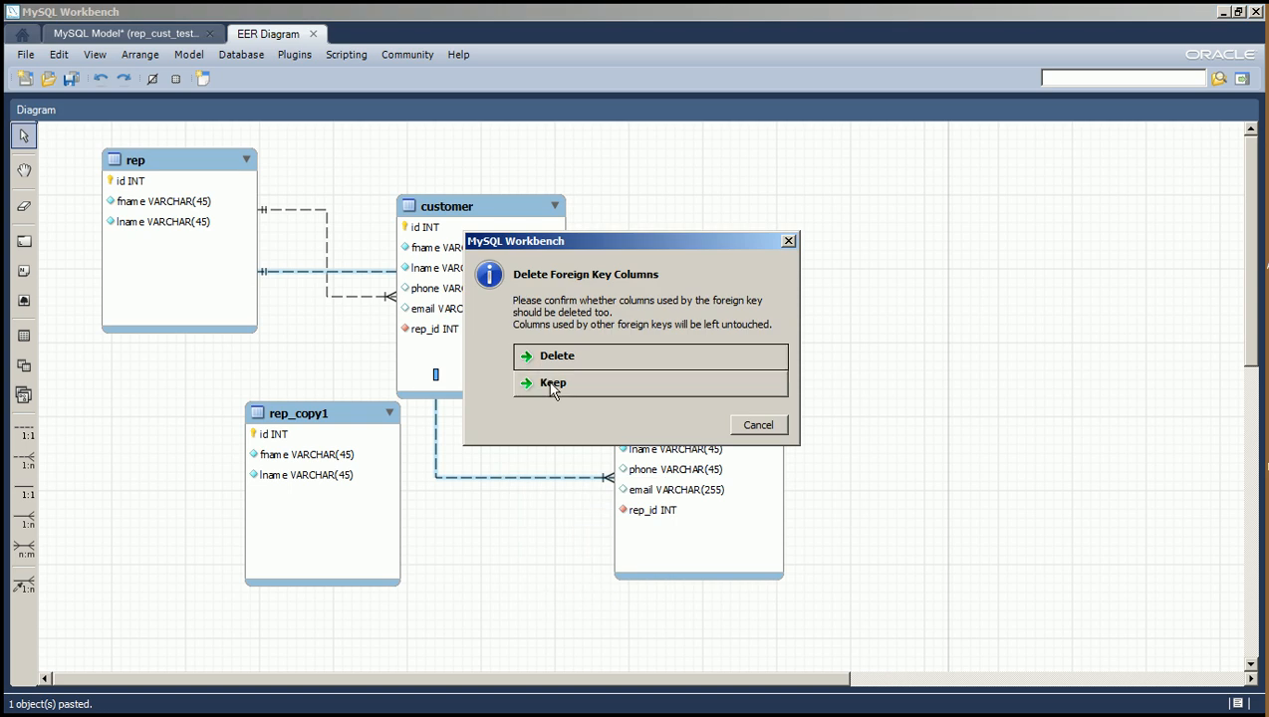
{"action": "left_click", "coordinate": [544, 358]}
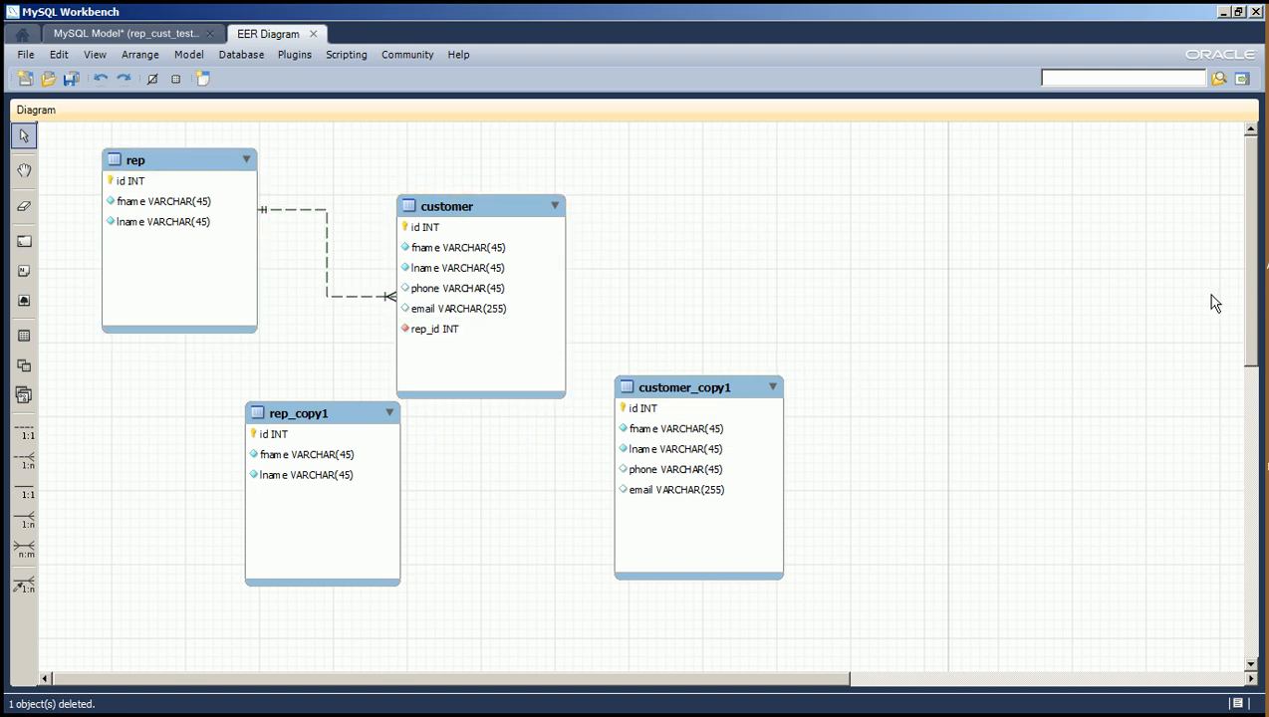
Move the two copied tables further down the diagram, clear of the original pair, with rep left of customer.
{"action": "left_click_drag", "start_coordinate": [1255, 284], "coordinate": [1254, 383]}
{"action": "left_click_drag", "start_coordinate": [725, 150], "coordinate": [749, 307]}
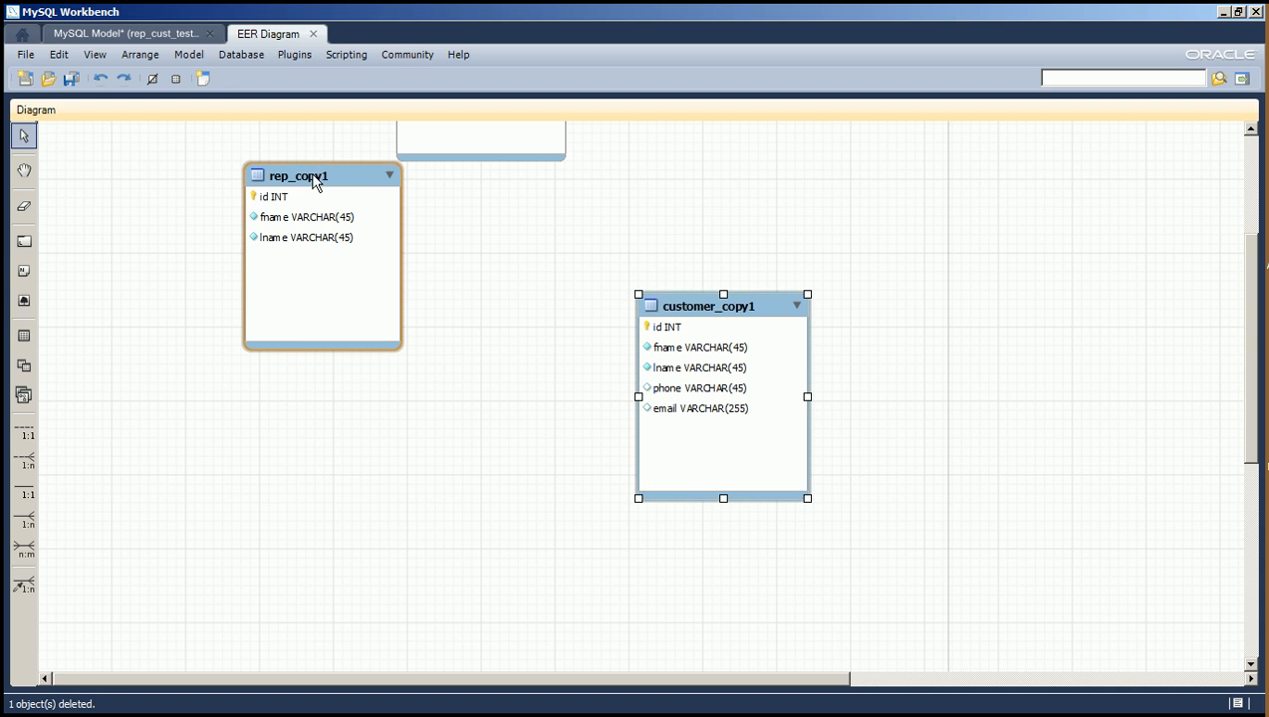
{"action": "left_click_drag", "start_coordinate": [318, 178], "coordinate": [292, 347]}
Rename the copied rep table to rep.
{"action": "double_click", "coordinate": [292, 346]}
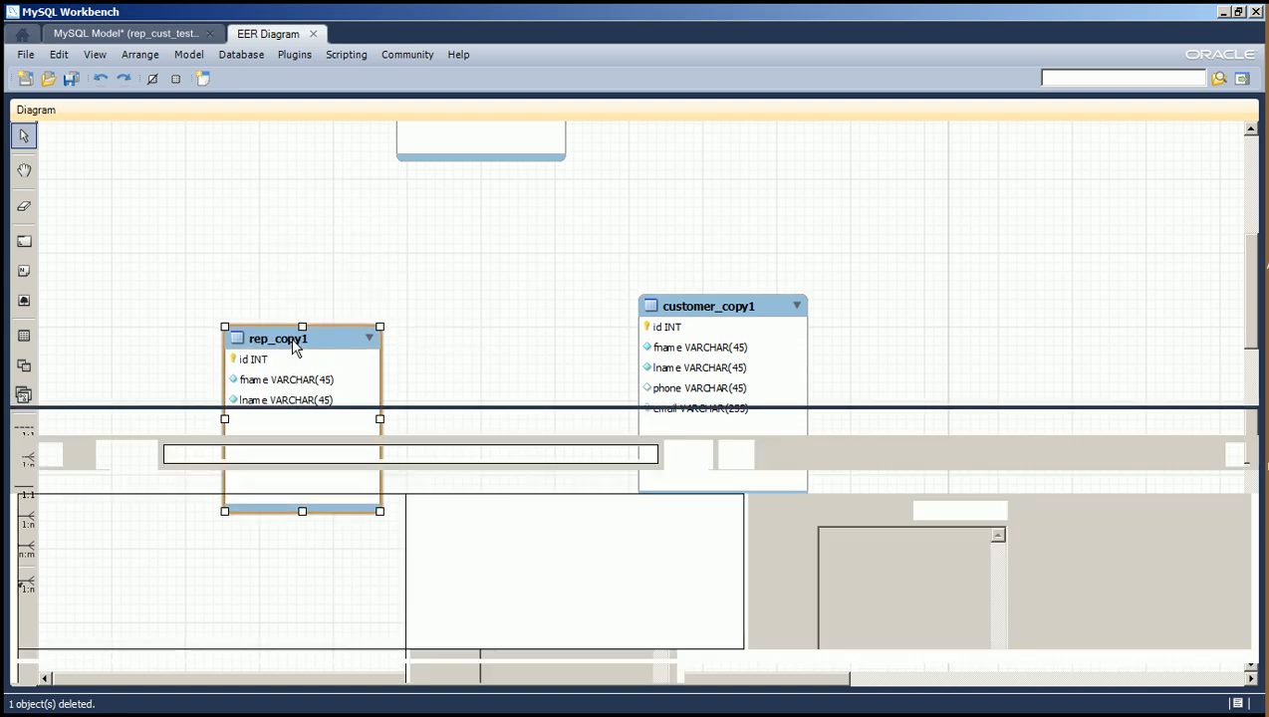
{"action": "key", "text": "BackSpace"}
{"action": "type", "text": "rep_copy1"}
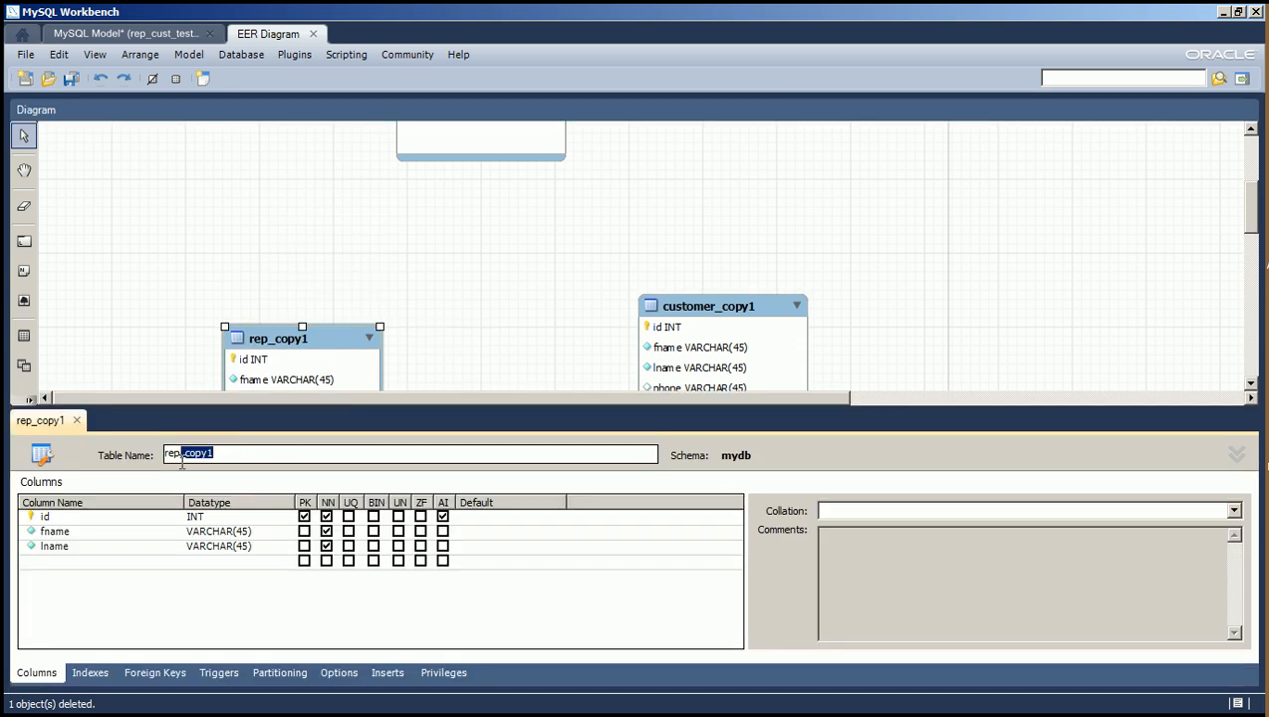
{"action": "key", "text": "Delete"}
{"action": "left_click", "coordinate": [433, 346]}
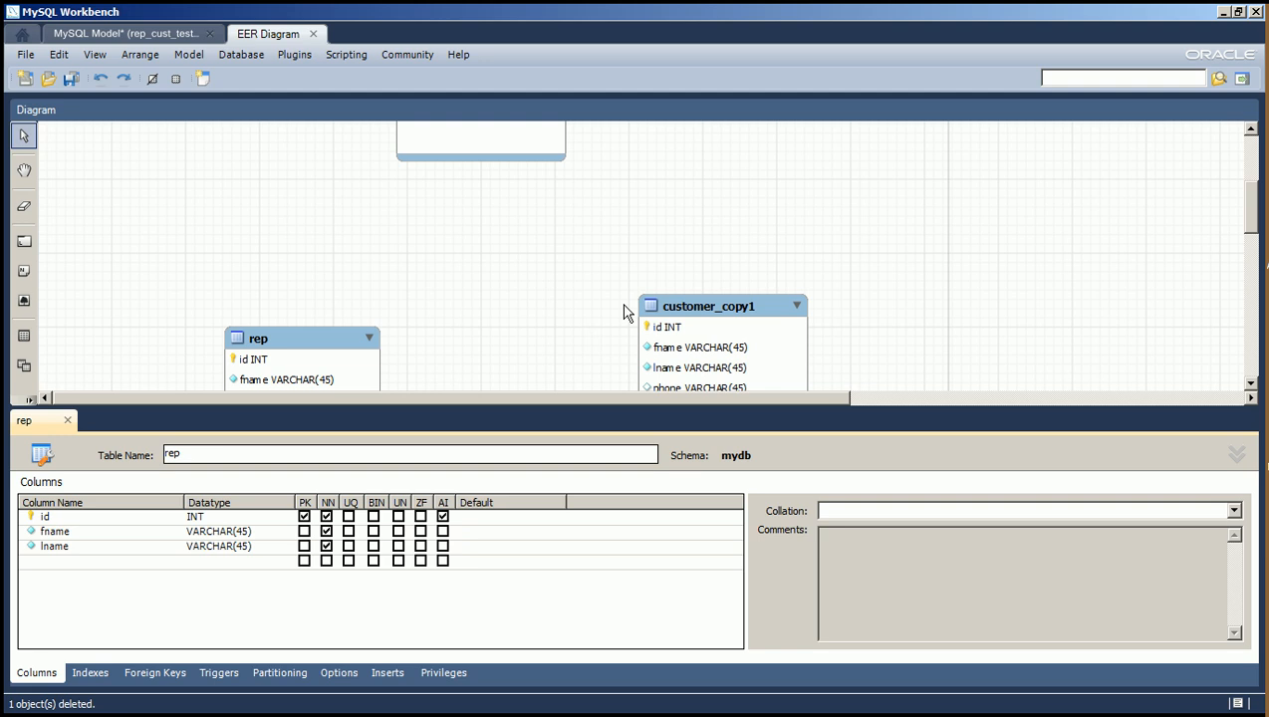
Rename the copied customer table to customer and close the table editor.
{"action": "double_click", "coordinate": [675, 299]}
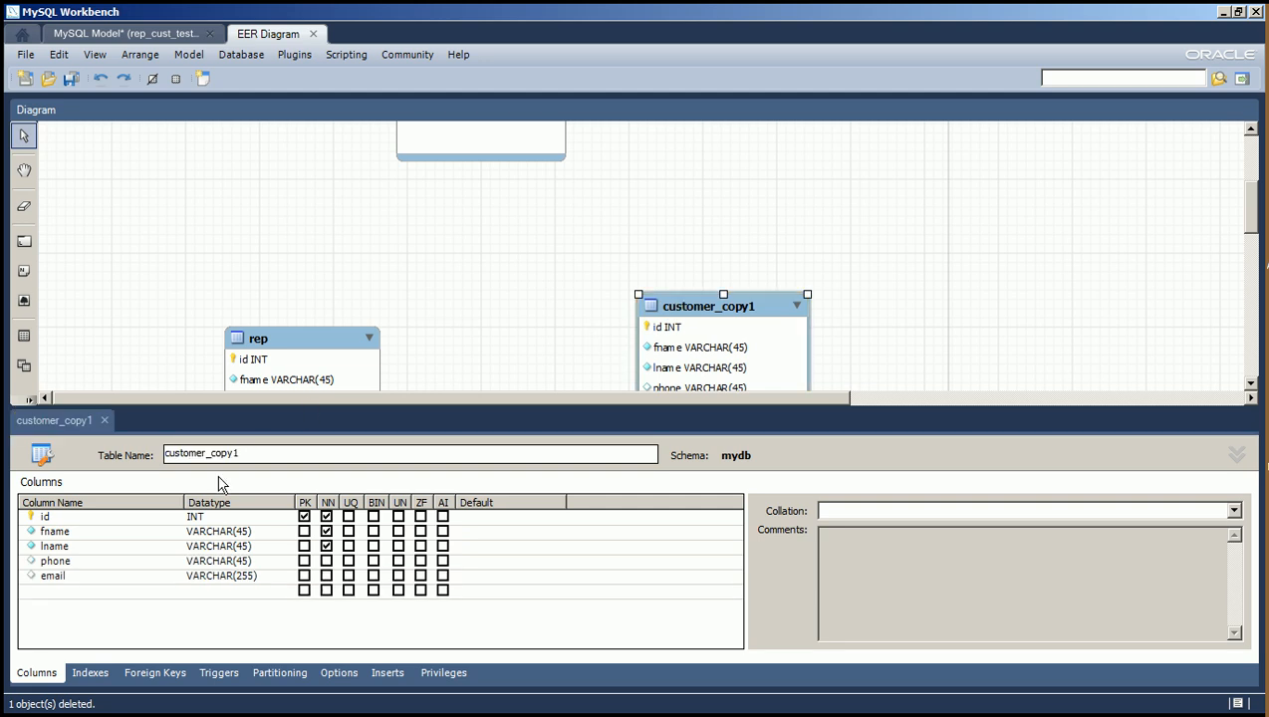
{"action": "left_click_drag", "start_coordinate": [207, 454], "coordinate": [324, 450]}
{"action": "key", "text": "BackSpace"}
{"action": "left_click", "coordinate": [538, 275]}
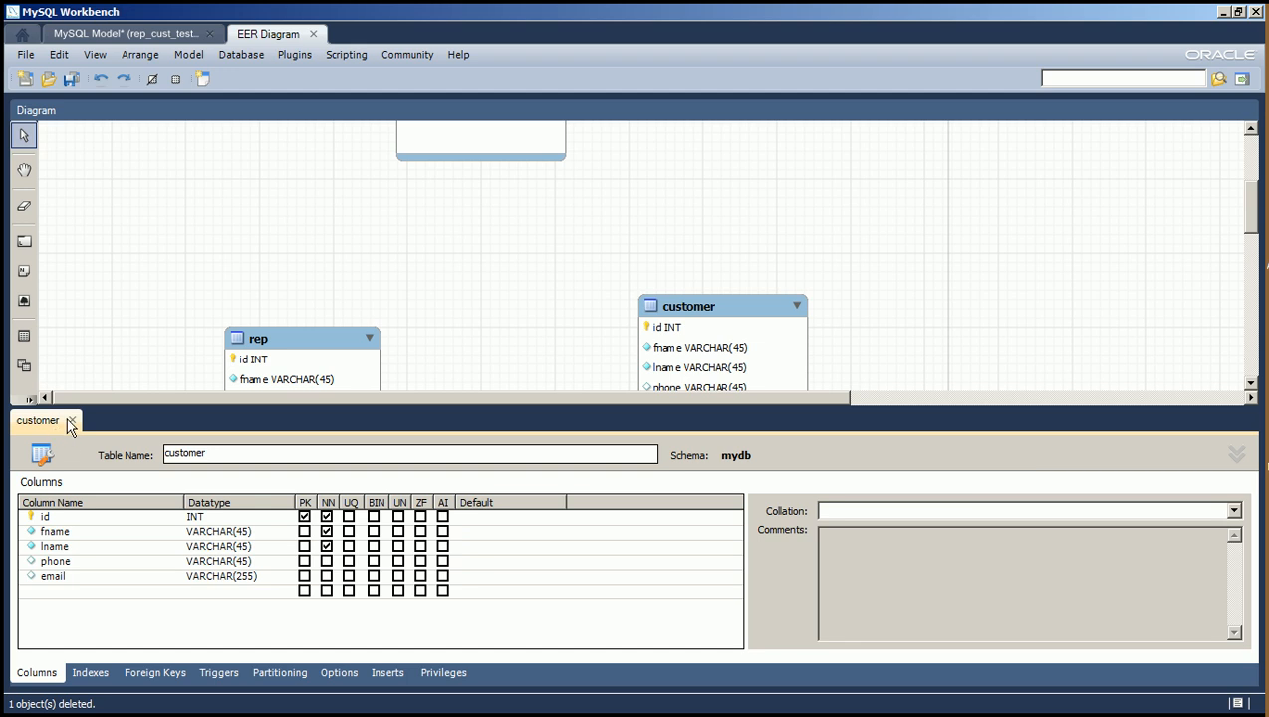
{"action": "left_click", "coordinate": [1238, 458]}
{"action": "left_click", "coordinate": [1238, 460]}
{"action": "left_click", "coordinate": [73, 421]}
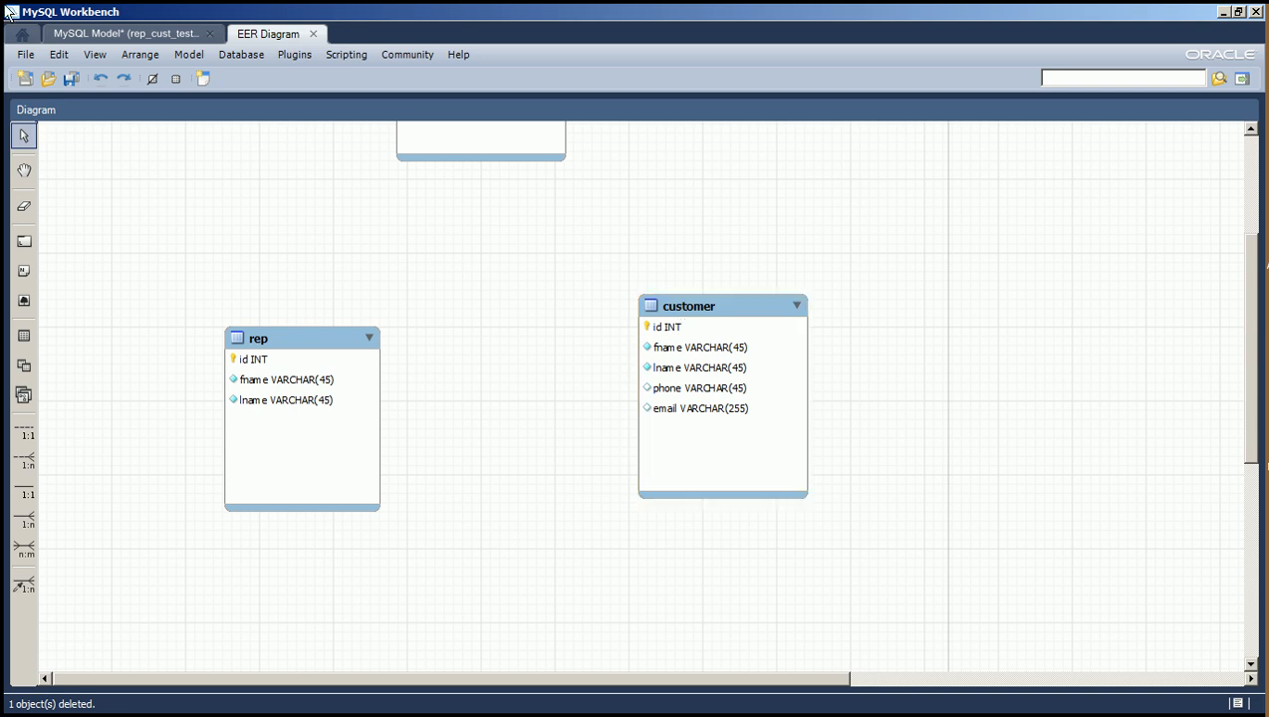
Save the model and link the lower rep and customer tables with an n:m identifying relationship, selecting rep first.
{"action": "left_click", "coordinate": [66, 80]}
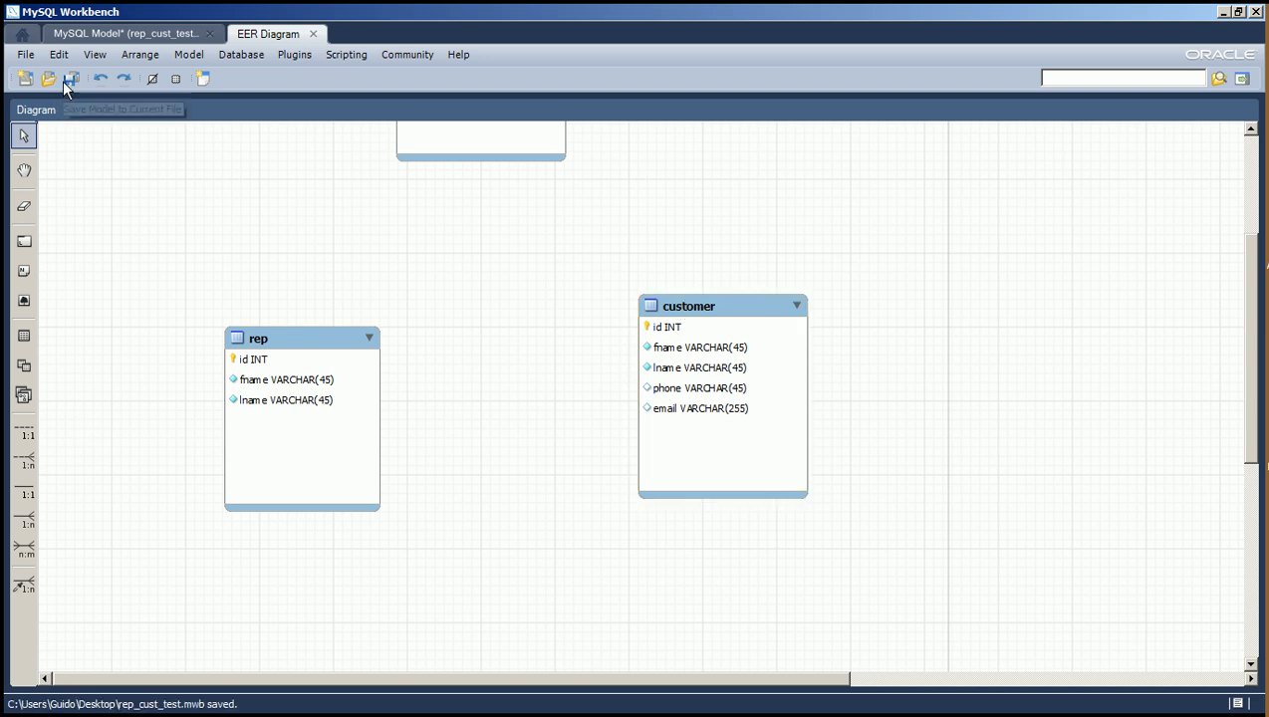
{"action": "left_click", "coordinate": [24, 549]}
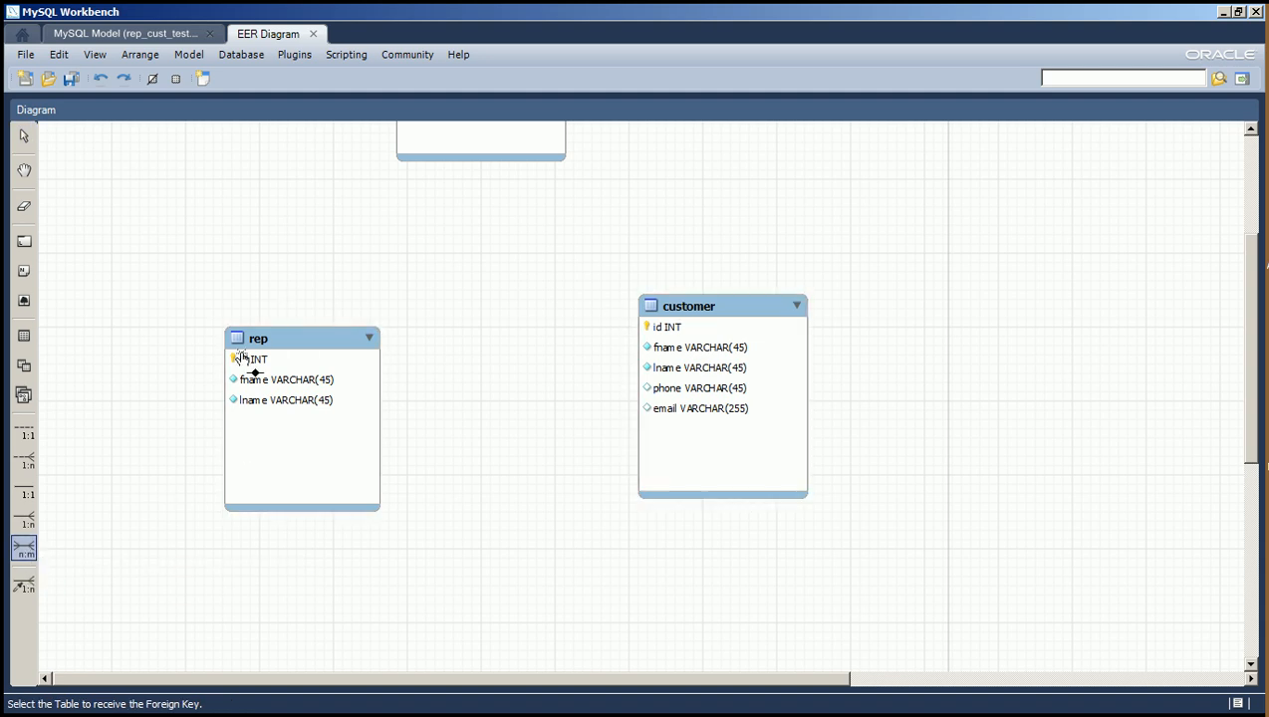
{"action": "left_click", "coordinate": [317, 338]}
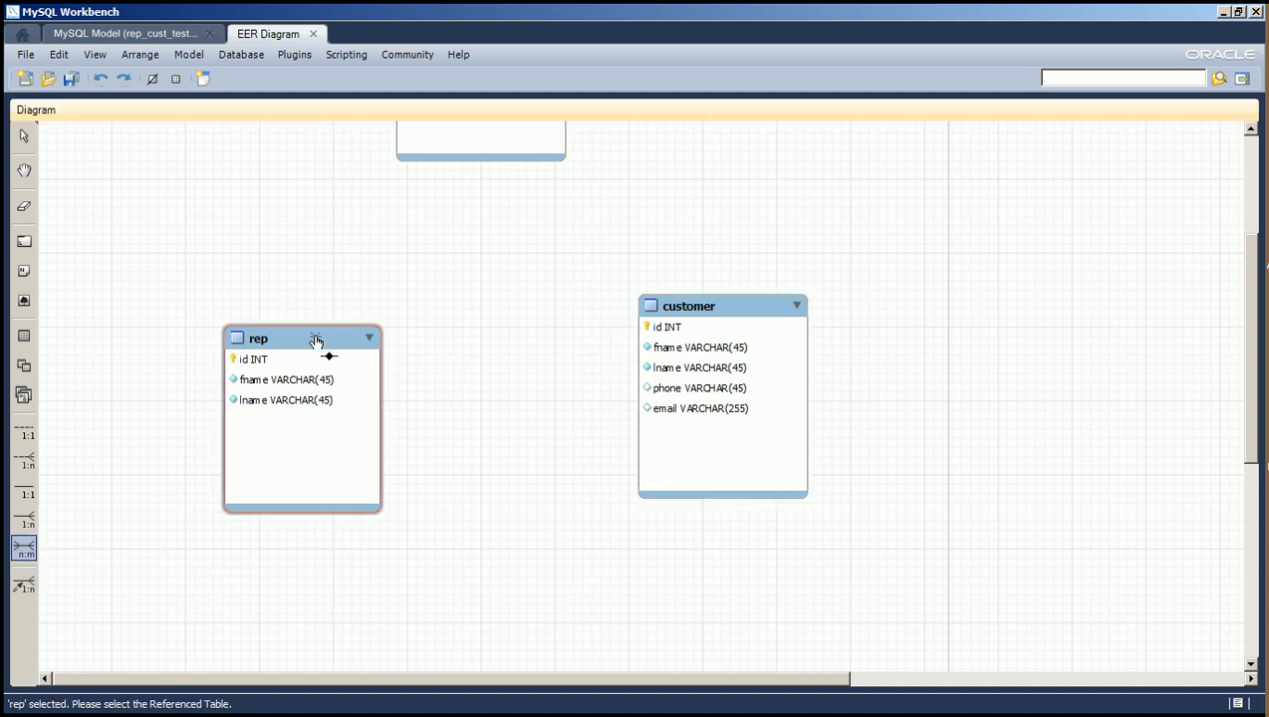
{"action": "left_click", "coordinate": [697, 315]}
Spread out the lower tables so the rep_has_customer join table sits between rep and customer with clear connector lines.
{"action": "left_click_drag", "start_coordinate": [697, 315], "coordinate": [790, 388]}
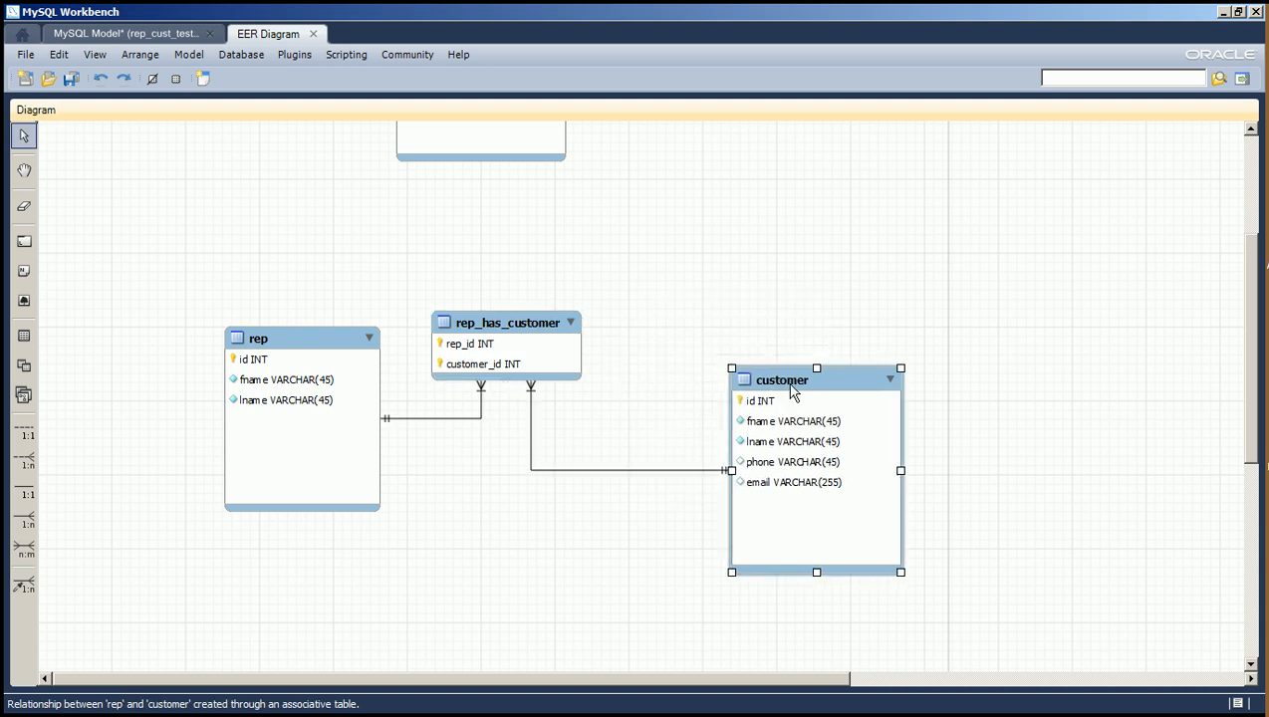
{"action": "left_click_drag", "start_coordinate": [317, 340], "coordinate": [229, 348]}
{"action": "left_click_drag", "start_coordinate": [505, 328], "coordinate": [488, 354]}
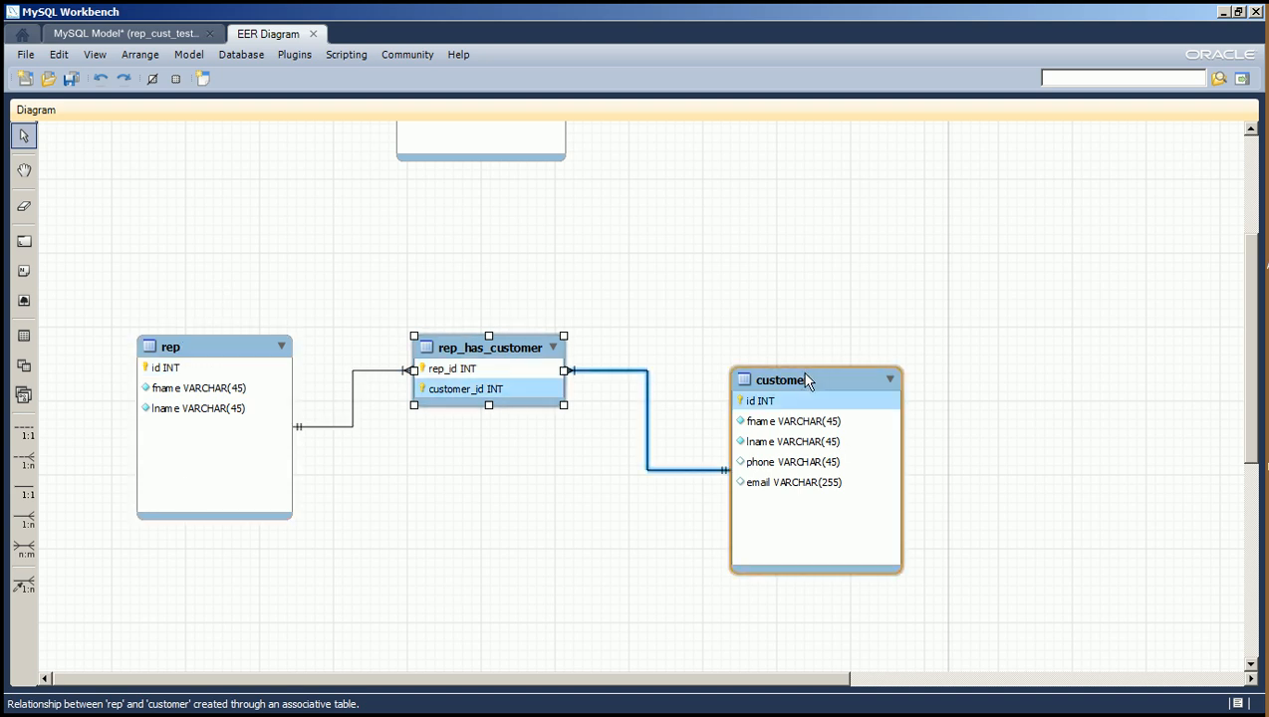
{"action": "left_click", "coordinate": [629, 596]}
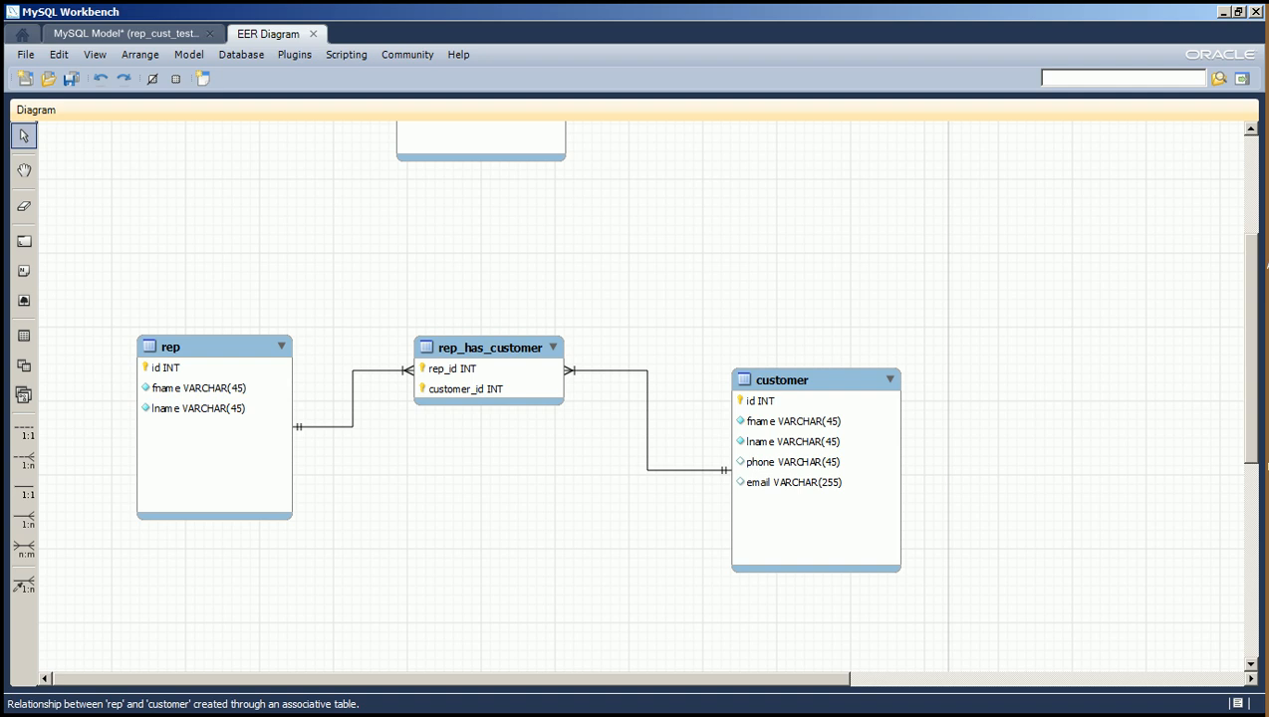
Duplicate the rep table of the many-to-many group and place the copy in the empty area below it.
{"action": "left_click_drag", "start_coordinate": [1252, 334], "coordinate": [1252, 398]}
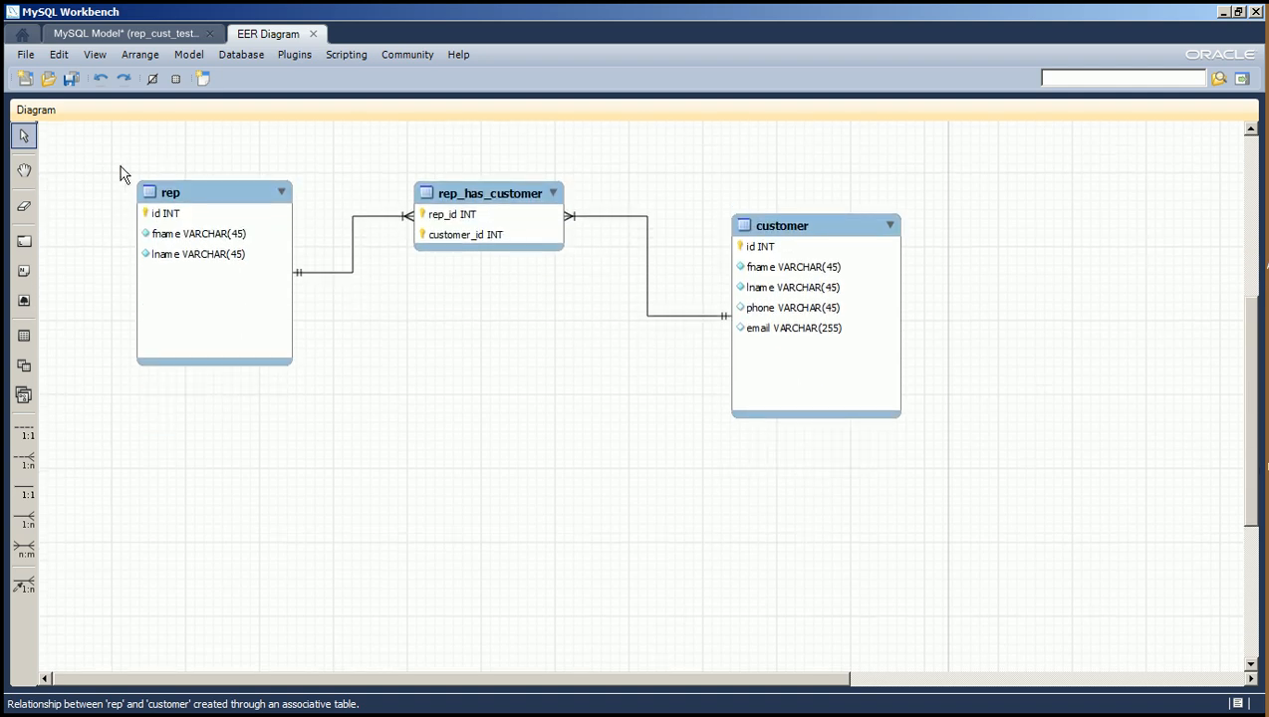
{"action": "left_click_drag", "start_coordinate": [118, 166], "coordinate": [330, 406]}
{"action": "key", "text": "ctrl+c"}
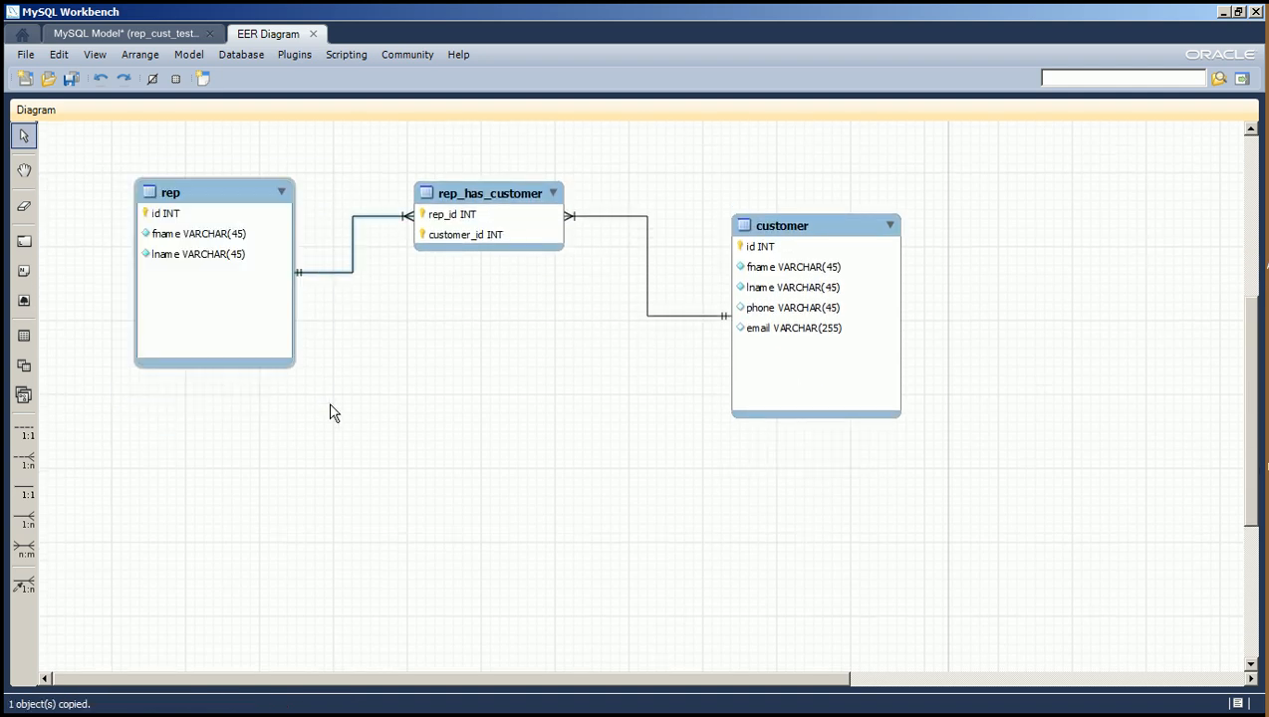
{"action": "key", "text": "ctrl+v"}
{"action": "left_click_drag", "start_coordinate": [252, 212], "coordinate": [294, 493]}
Duplicate the customer table of the many-to-many group and place the copy beside the new rep copy.
{"action": "left_click", "coordinate": [802, 210]}
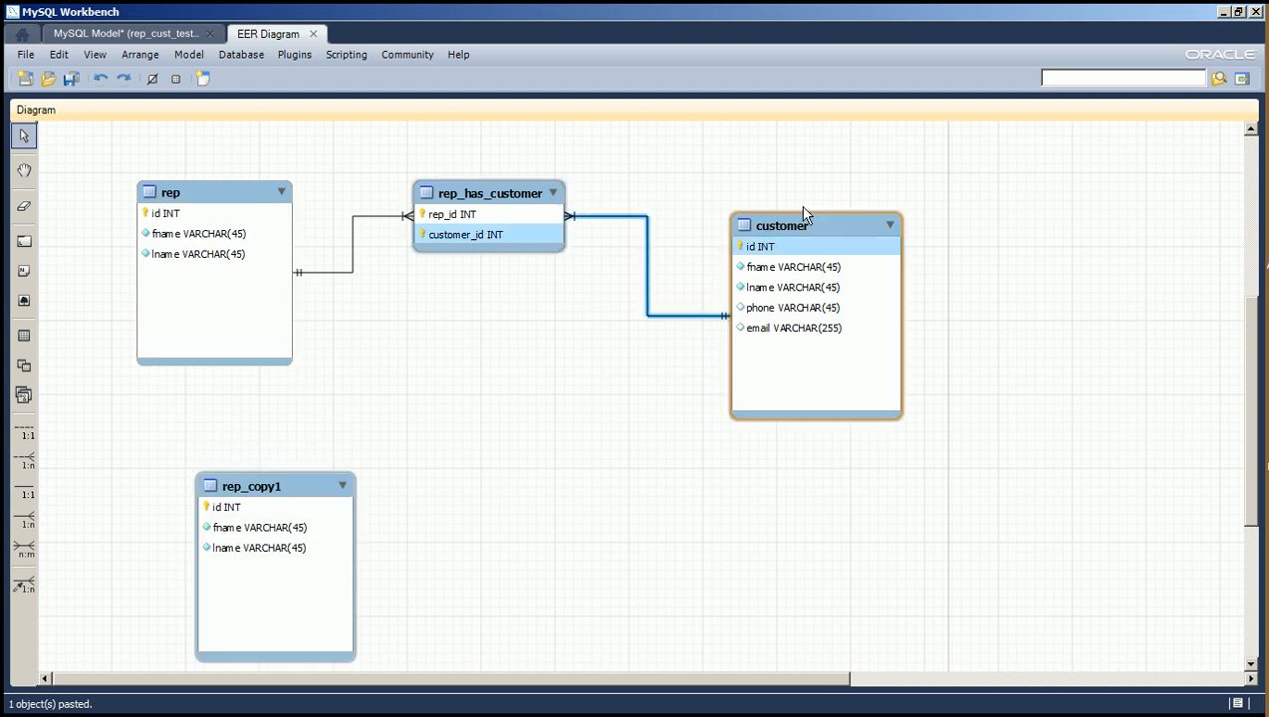
{"action": "left_click_drag", "start_coordinate": [692, 206], "coordinate": [930, 467]}
{"action": "key", "text": "ctrl+c"}
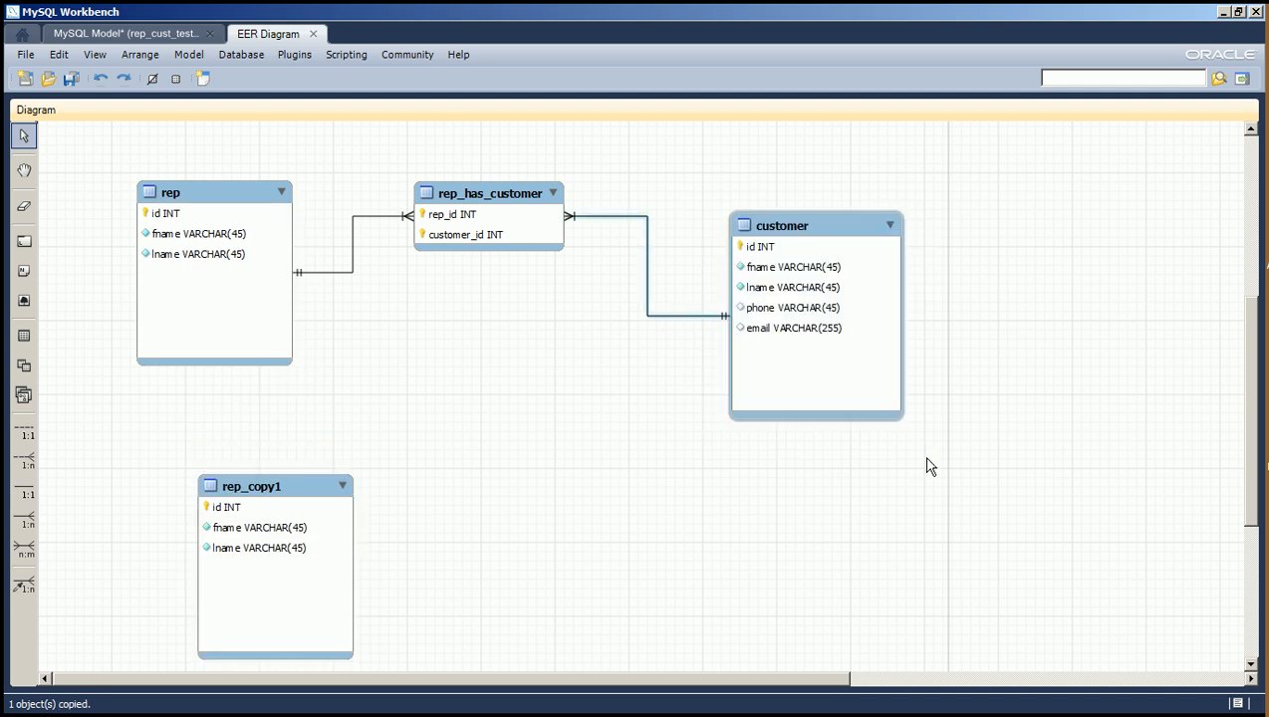
{"action": "key", "text": "ctrl+v"}
{"action": "left_click_drag", "start_coordinate": [820, 237], "coordinate": [681, 487]}
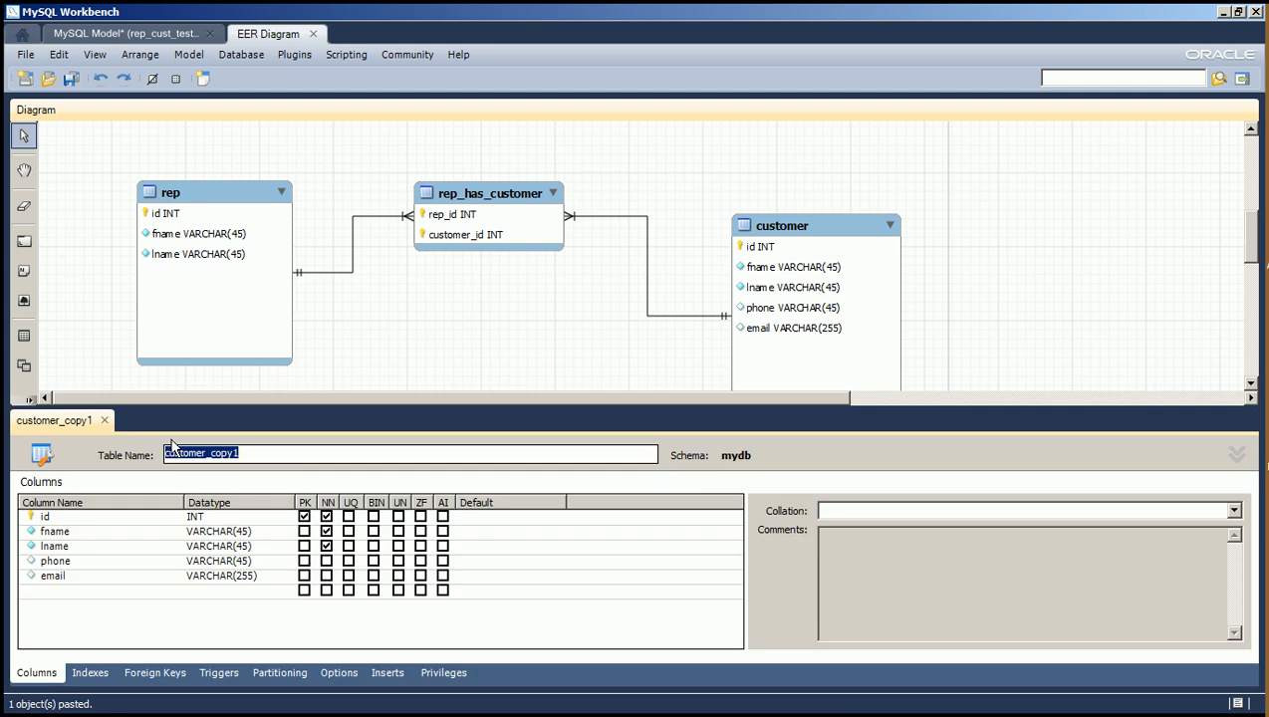
Rename the new customer copy to customer.
{"action": "left_click_drag", "start_coordinate": [206, 454], "coordinate": [474, 454]}
{"action": "key", "text": "BackSpace"}
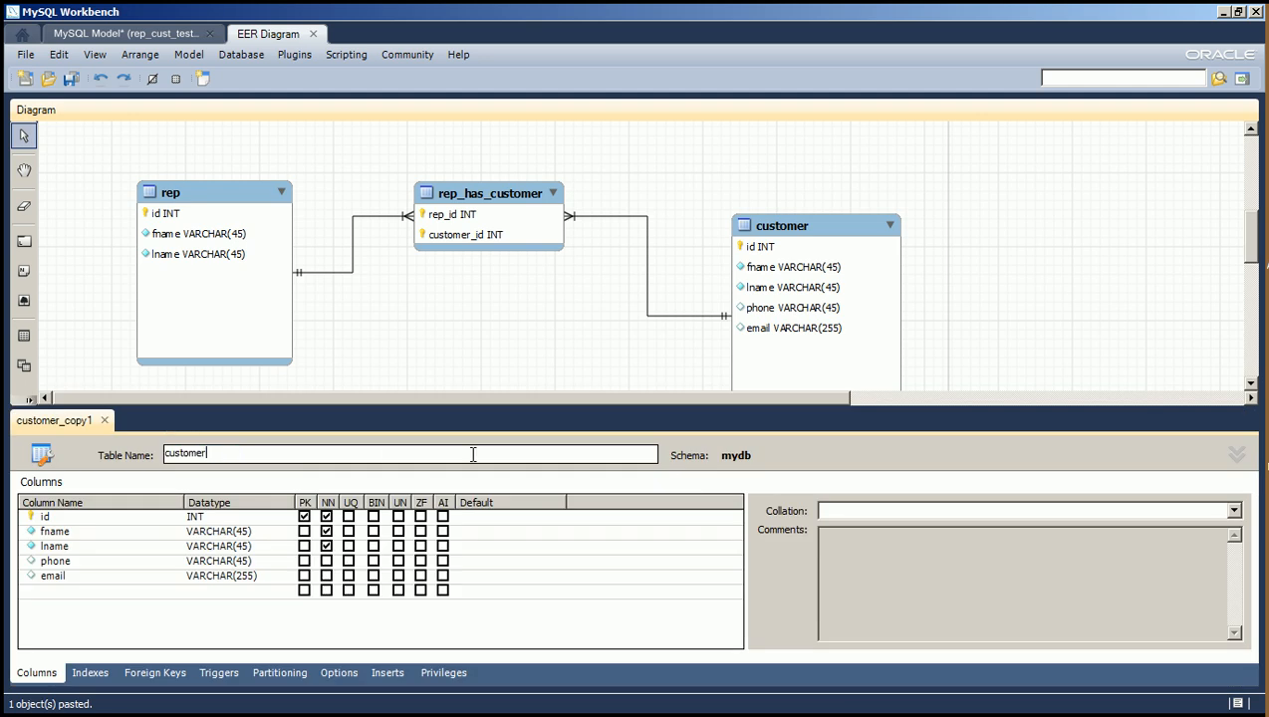
{"action": "key", "text": "Return"}
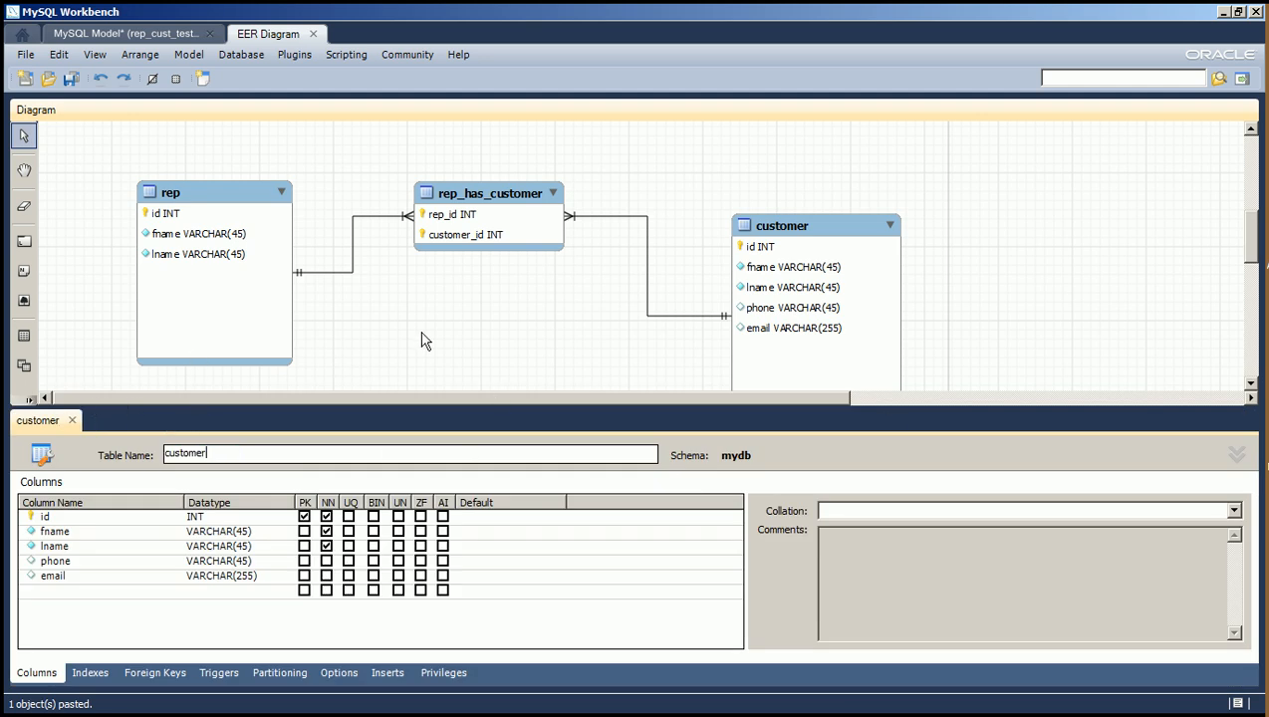
Rename the new rep copy to rep and close the table editor.
{"action": "left_click", "coordinate": [1250, 269]}
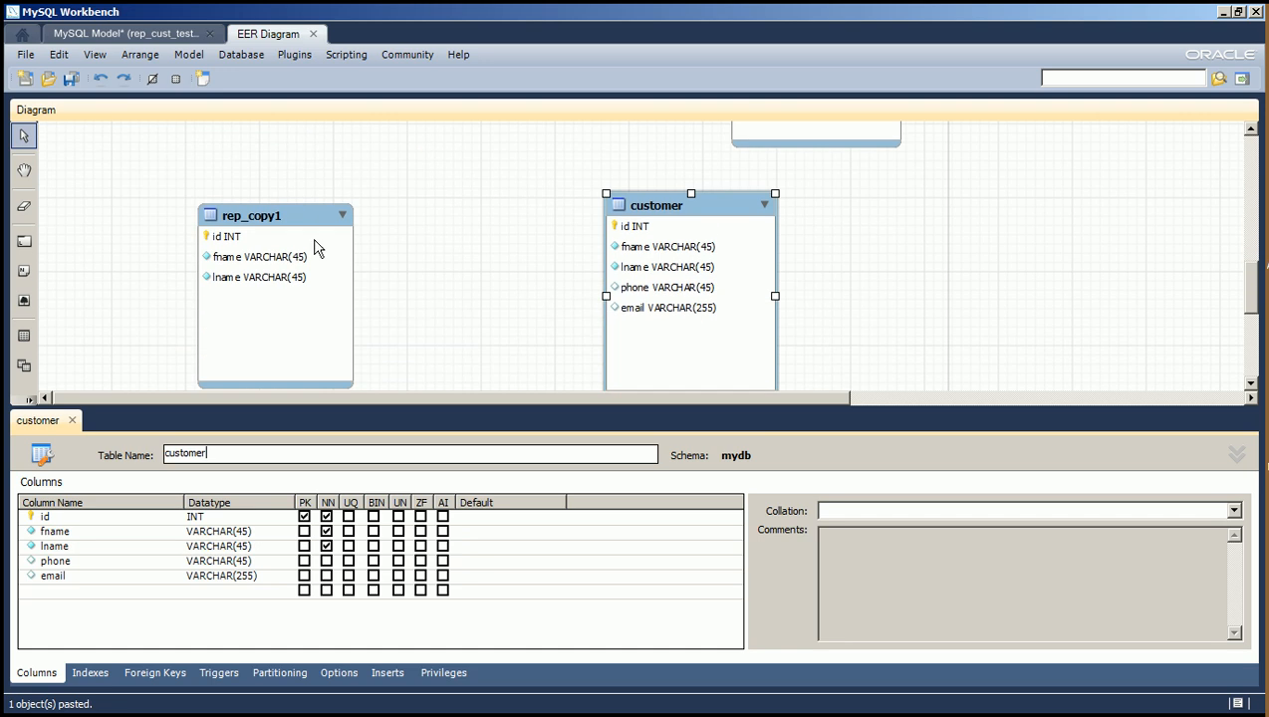
{"action": "double_click", "coordinate": [215, 384]}
{"action": "left_click_drag", "start_coordinate": [180, 453], "coordinate": [493, 461]}
{"action": "key", "text": "BackSpace"}
{"action": "left_click", "coordinate": [497, 303]}
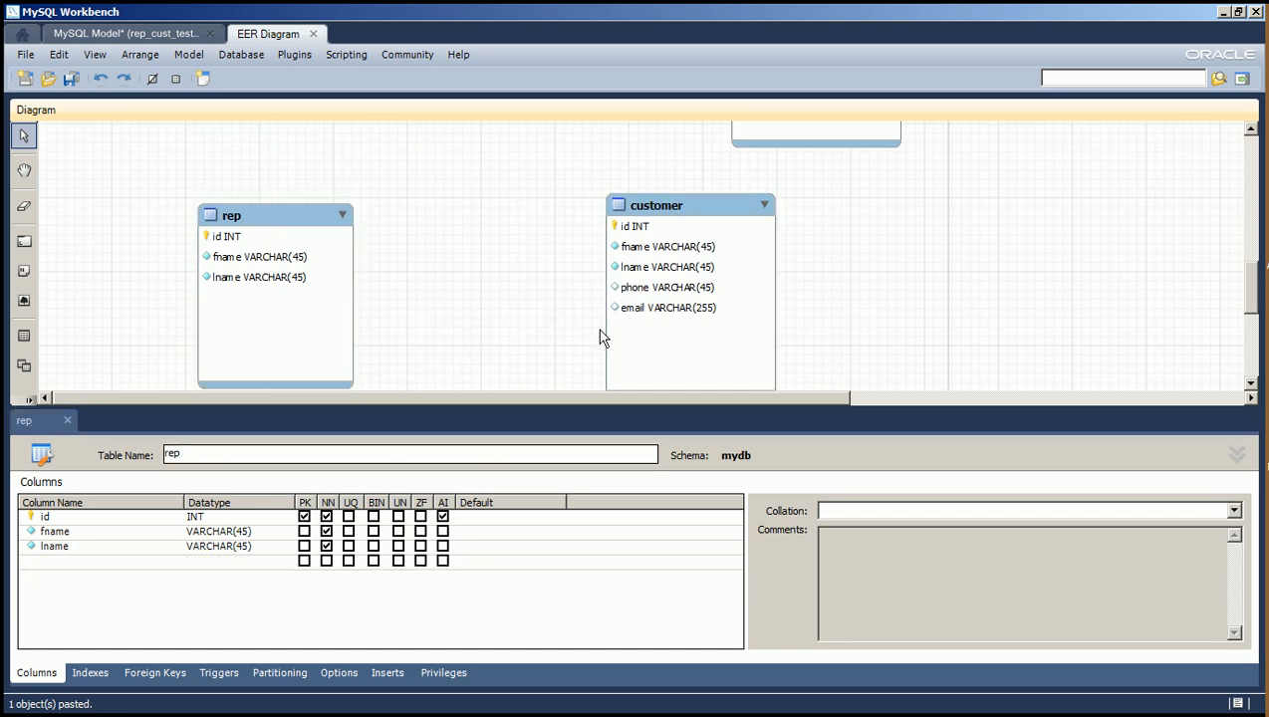
{"action": "left_click", "coordinate": [67, 417]}
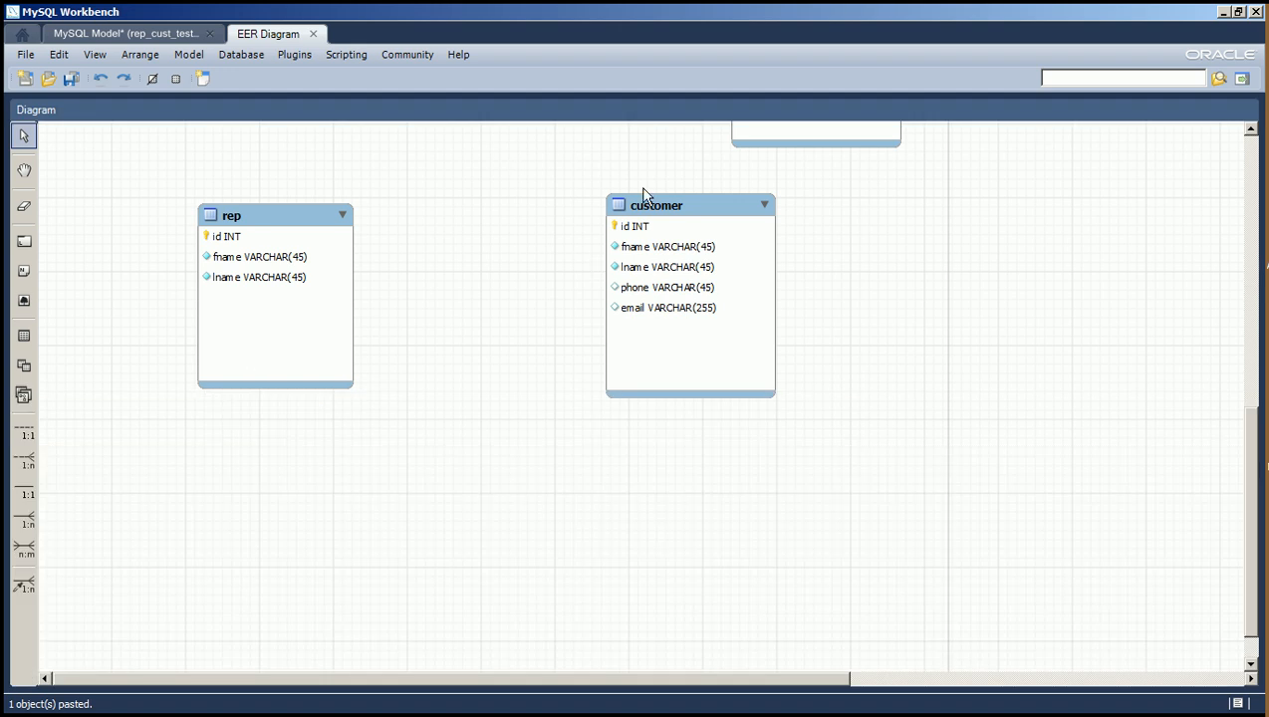
Move the new customer table further from rep and place a new table in the gap between them.
{"action": "left_click_drag", "start_coordinate": [698, 214], "coordinate": [778, 247]}
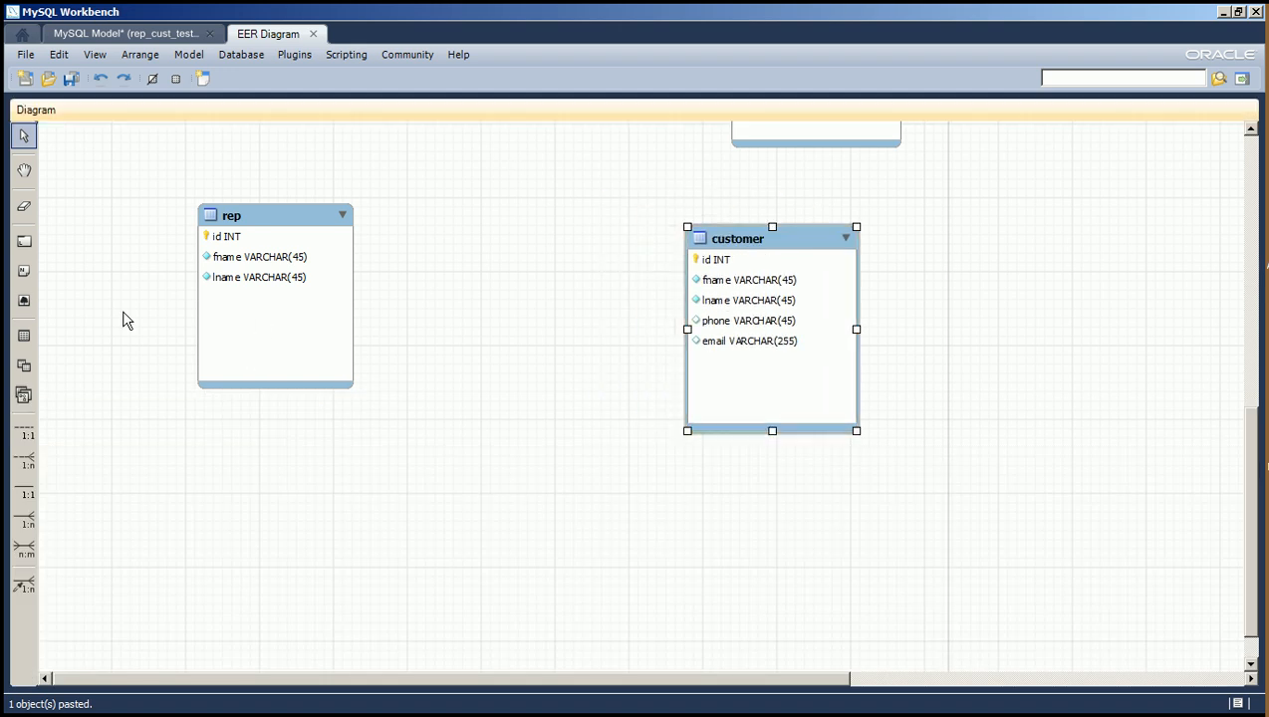
{"action": "left_click", "coordinate": [24, 337]}
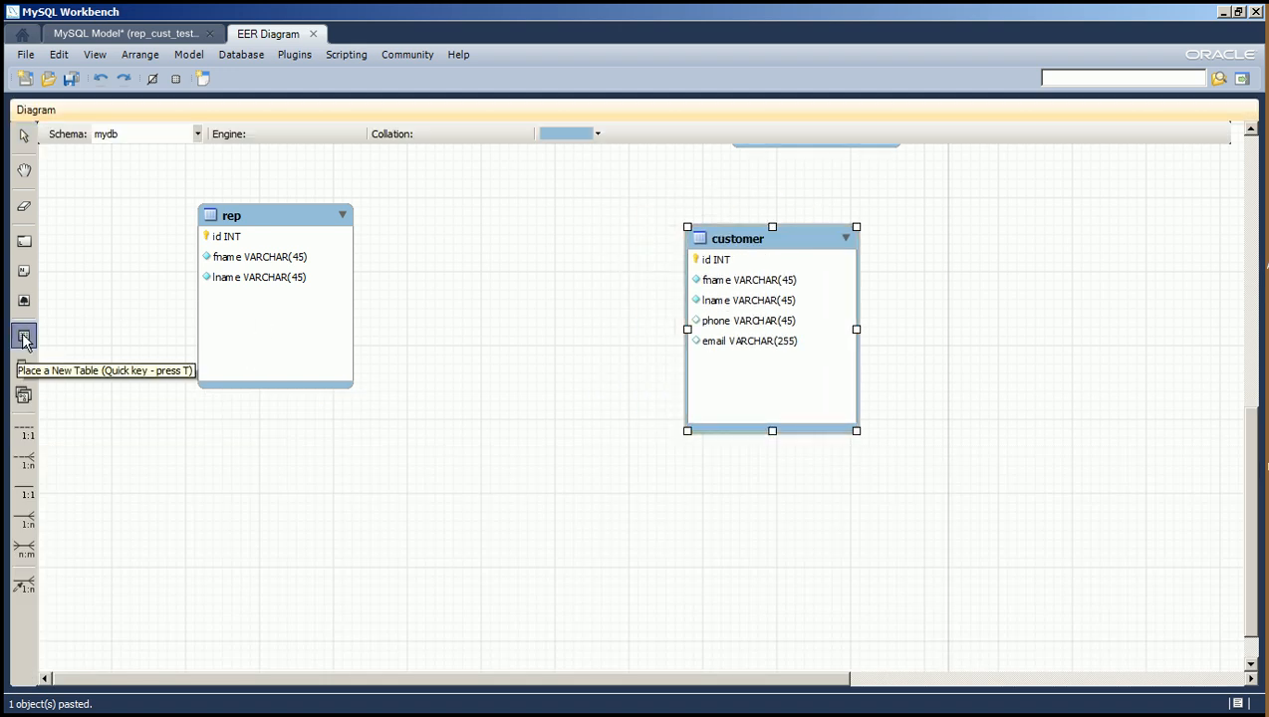
{"action": "left_click", "coordinate": [440, 287]}
{"action": "left_click_drag", "start_coordinate": [518, 315], "coordinate": [588, 461]}
Name the new table between rep and customer rep_customer.
{"action": "double_click", "coordinate": [488, 297]}
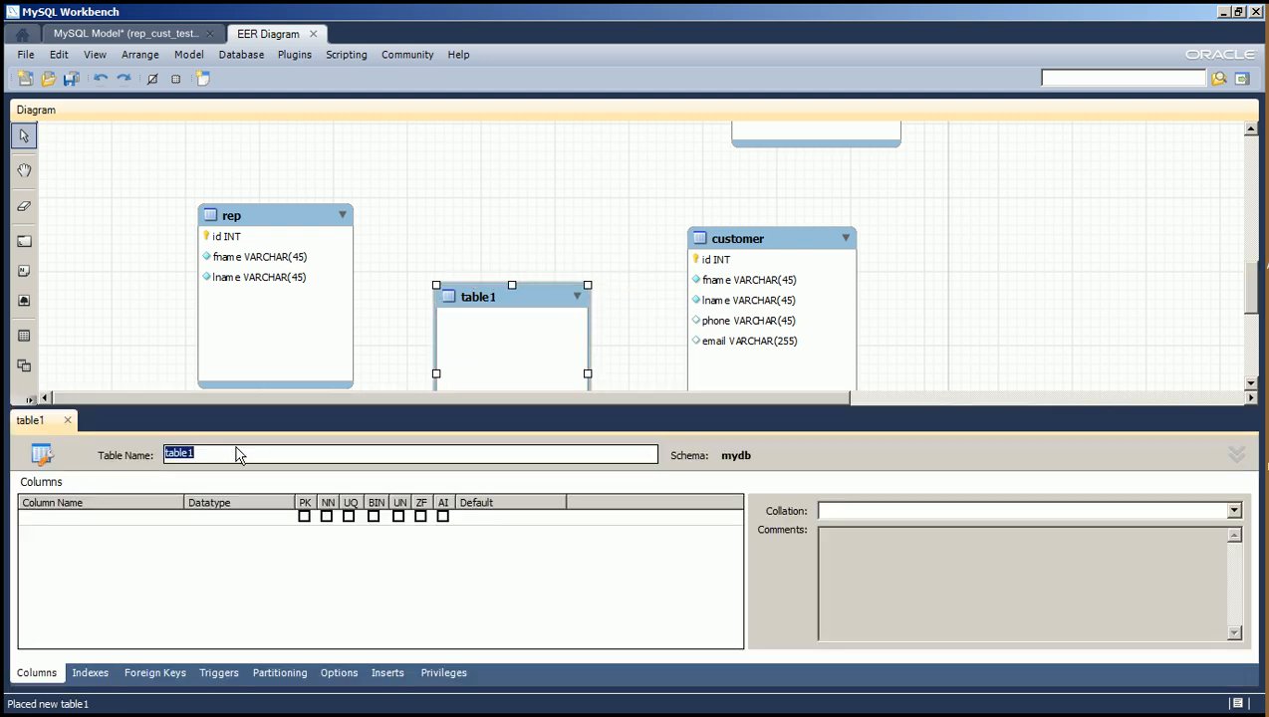
{"action": "type", "text": "rep_customer"}
{"action": "key", "text": "Return"}
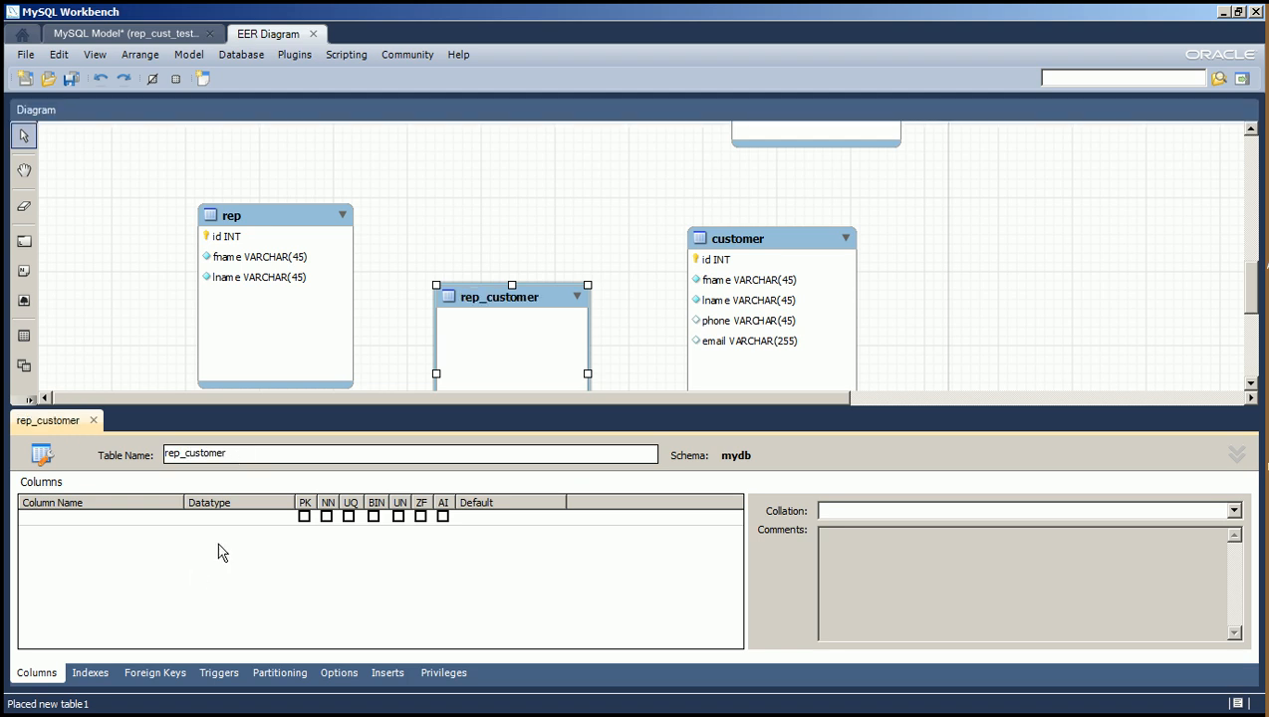
Add an INT primary key column named id to the rep_customer table.
{"action": "double_click", "coordinate": [146, 520]}
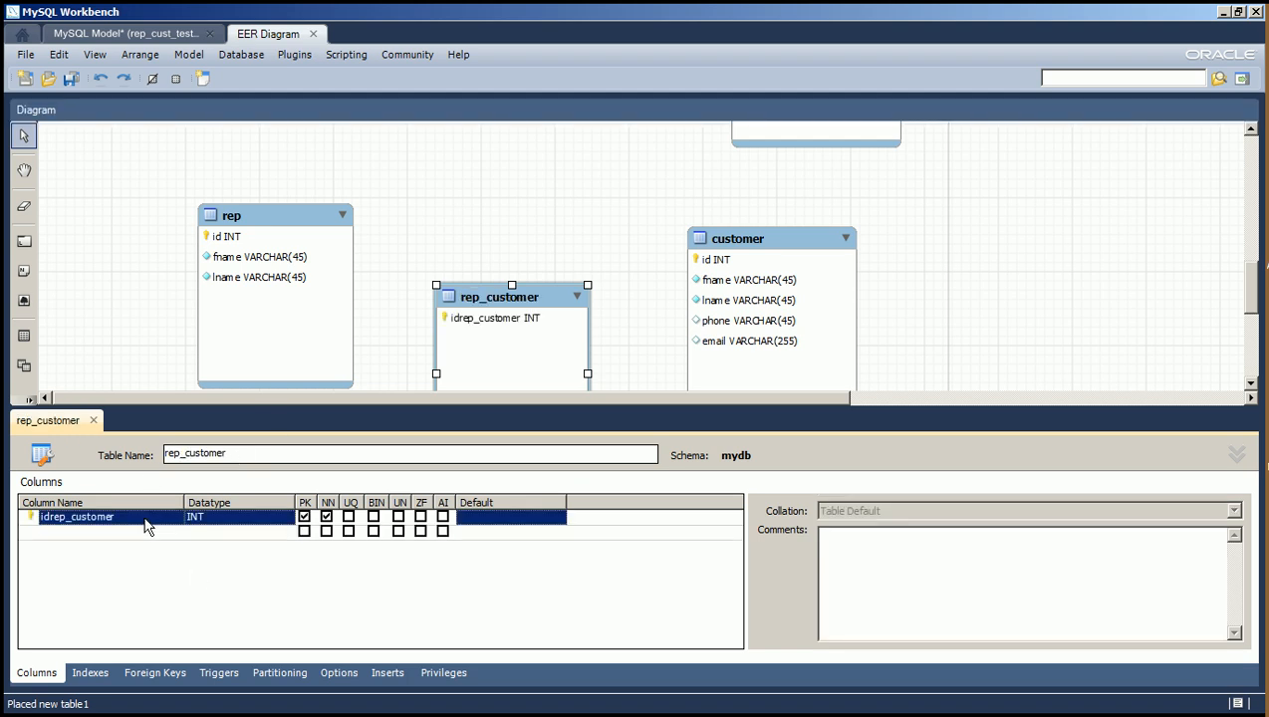
{"action": "type", "text": "id"}
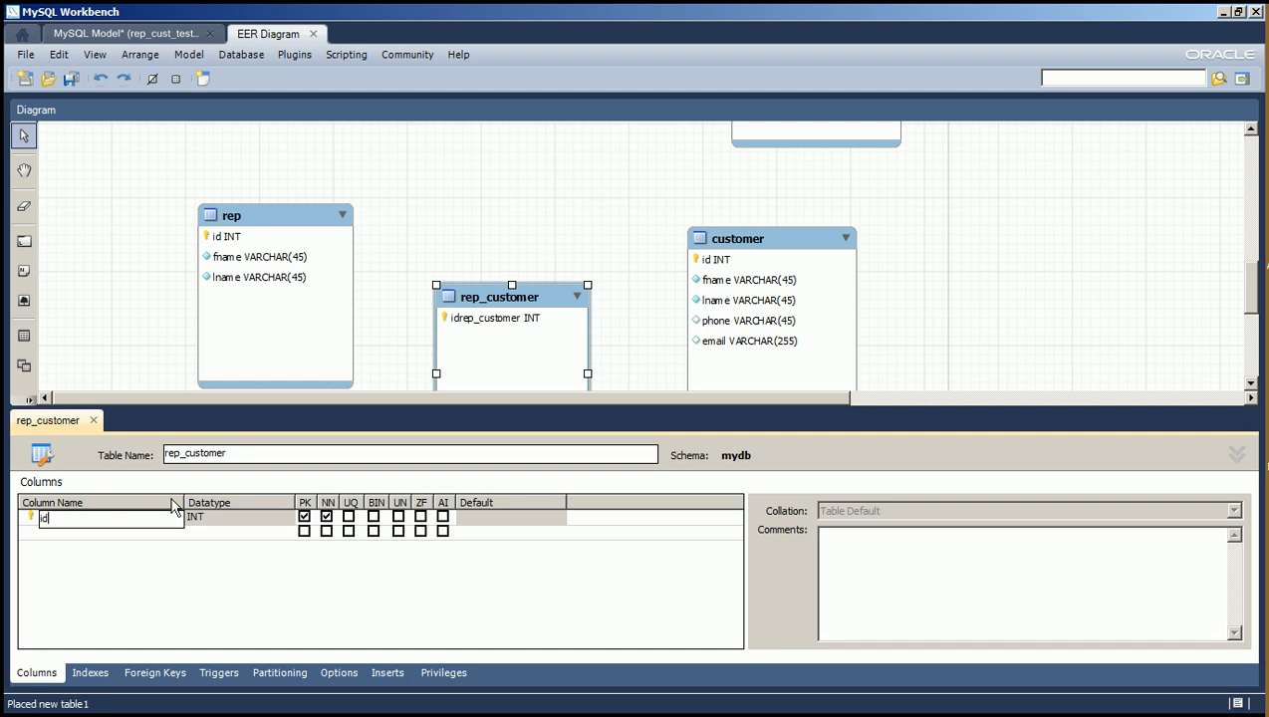
{"action": "left_click", "coordinate": [229, 557]}
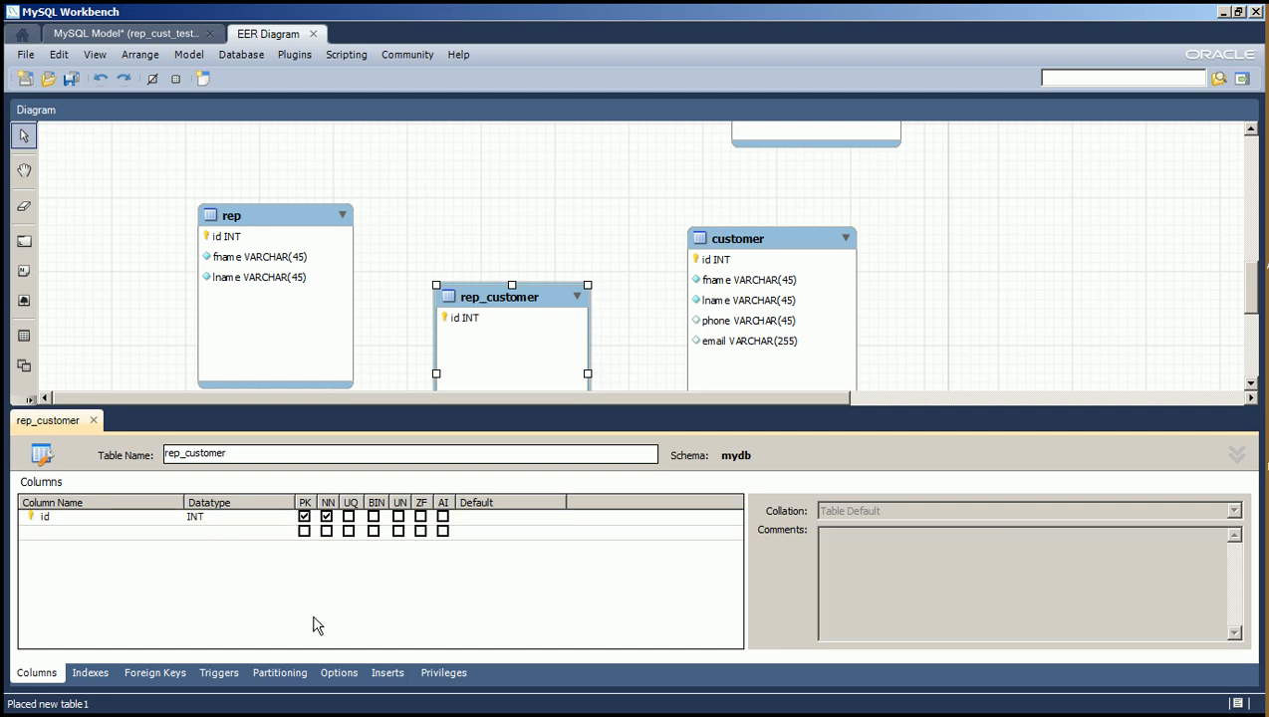
View the foreign key settings of rep_customer and close the table editor.
{"action": "left_click", "coordinate": [100, 532]}
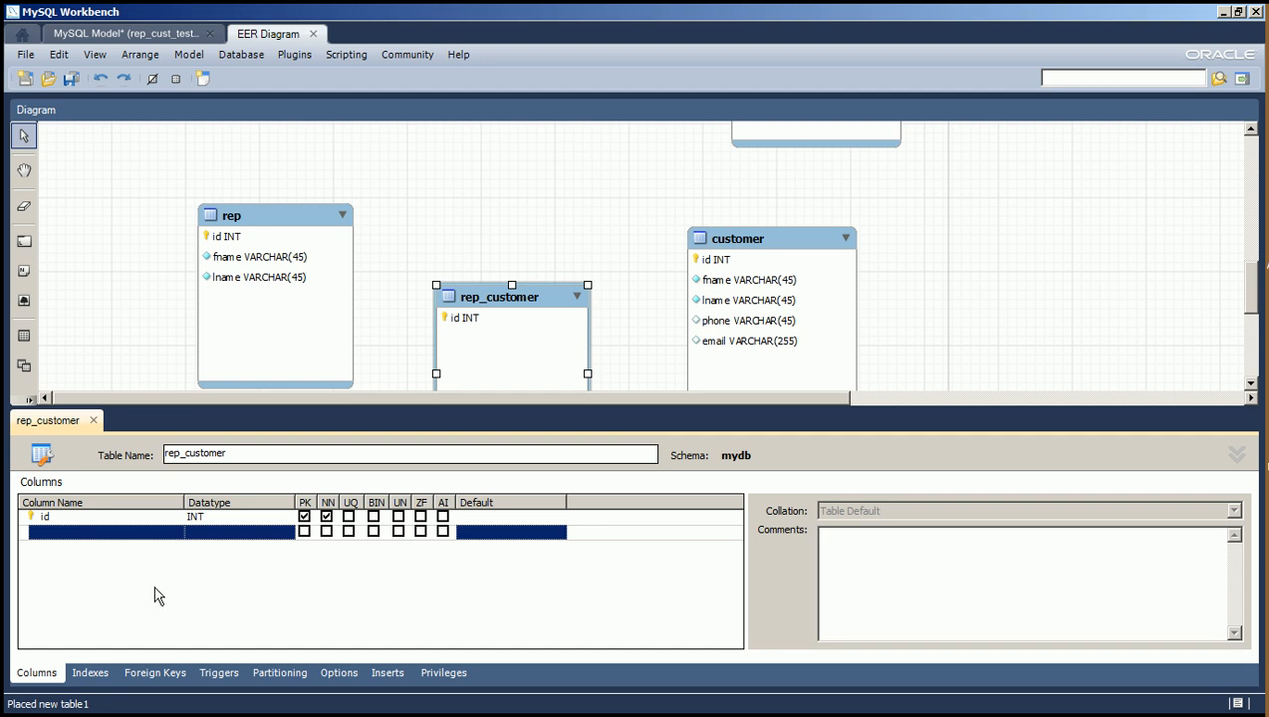
{"action": "left_click", "coordinate": [154, 673]}
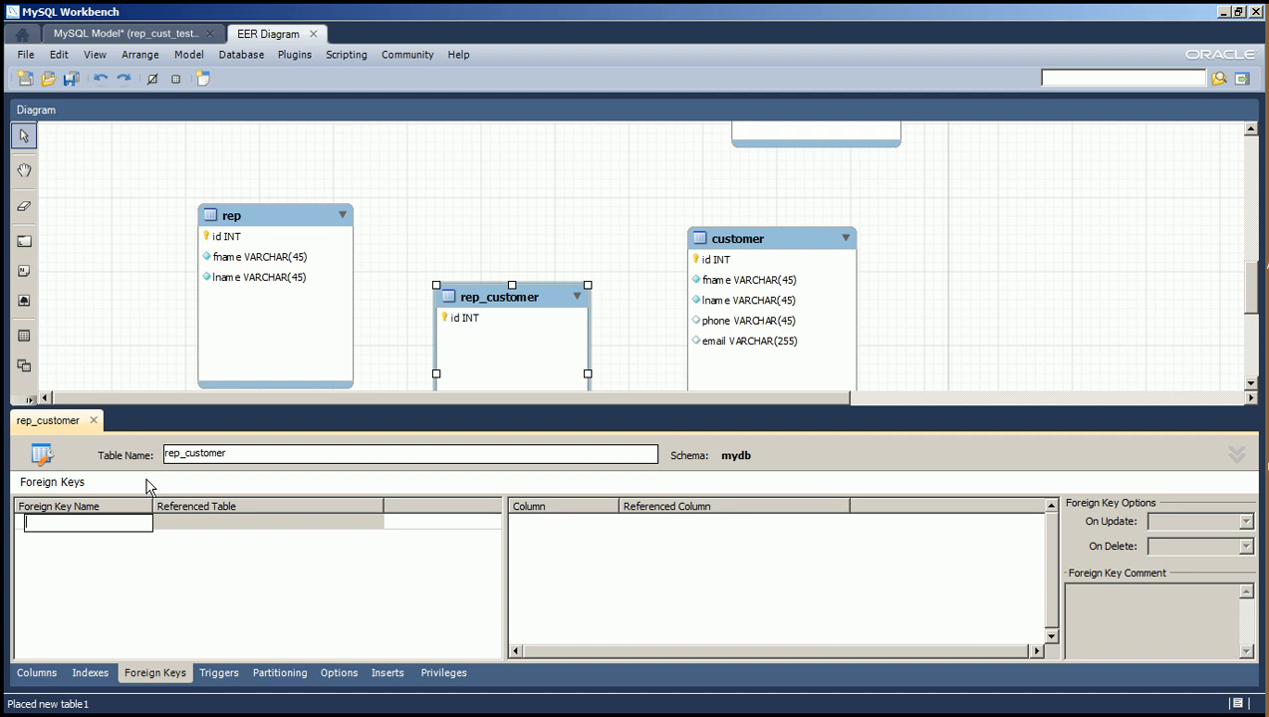
{"action": "left_click", "coordinate": [94, 421]}
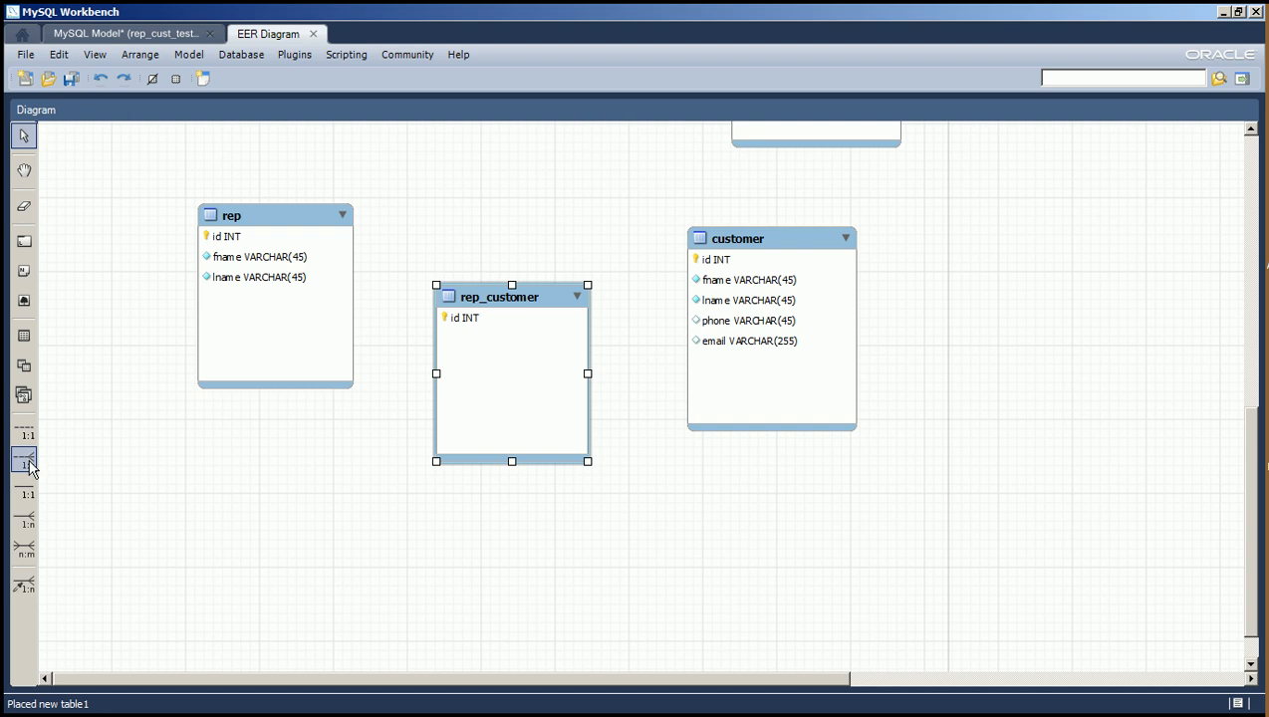
Create a 1:n non-identifying relationship with rep_customer receiving the foreign key and customer as the referenced table.
{"action": "left_click", "coordinate": [23, 459]}
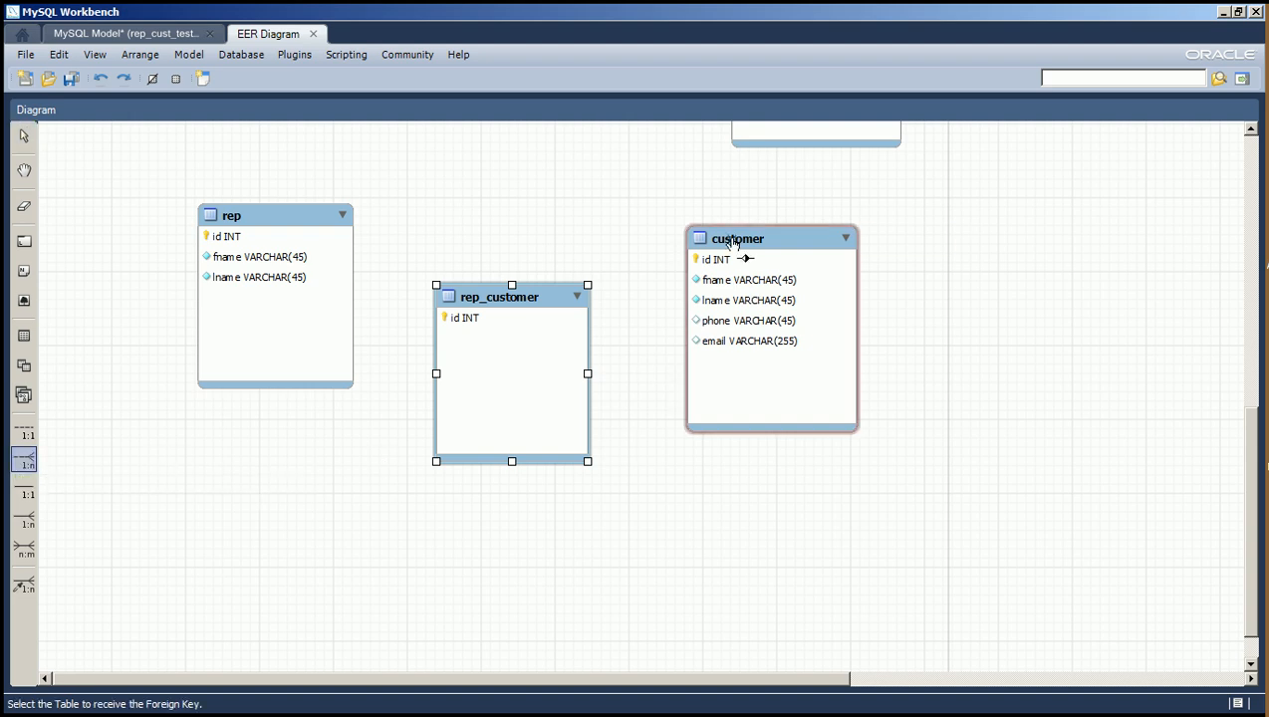
{"action": "left_click", "coordinate": [509, 303]}
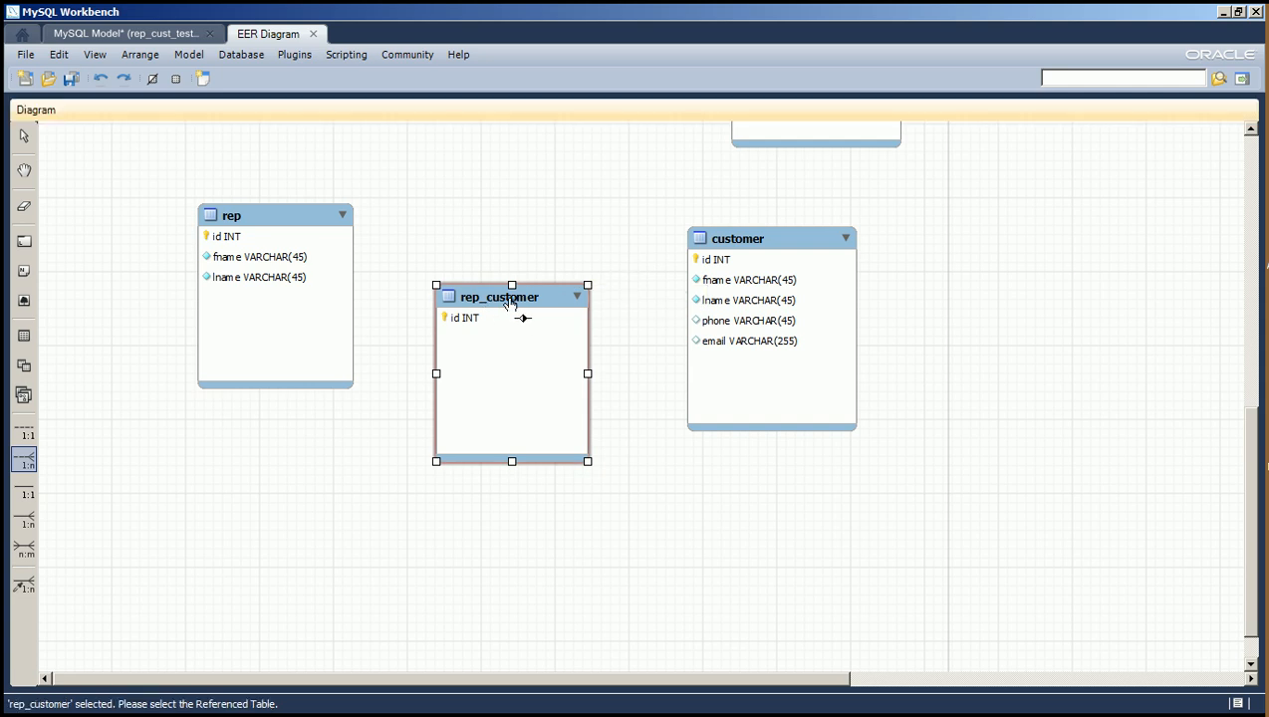
{"action": "left_click", "coordinate": [751, 242]}
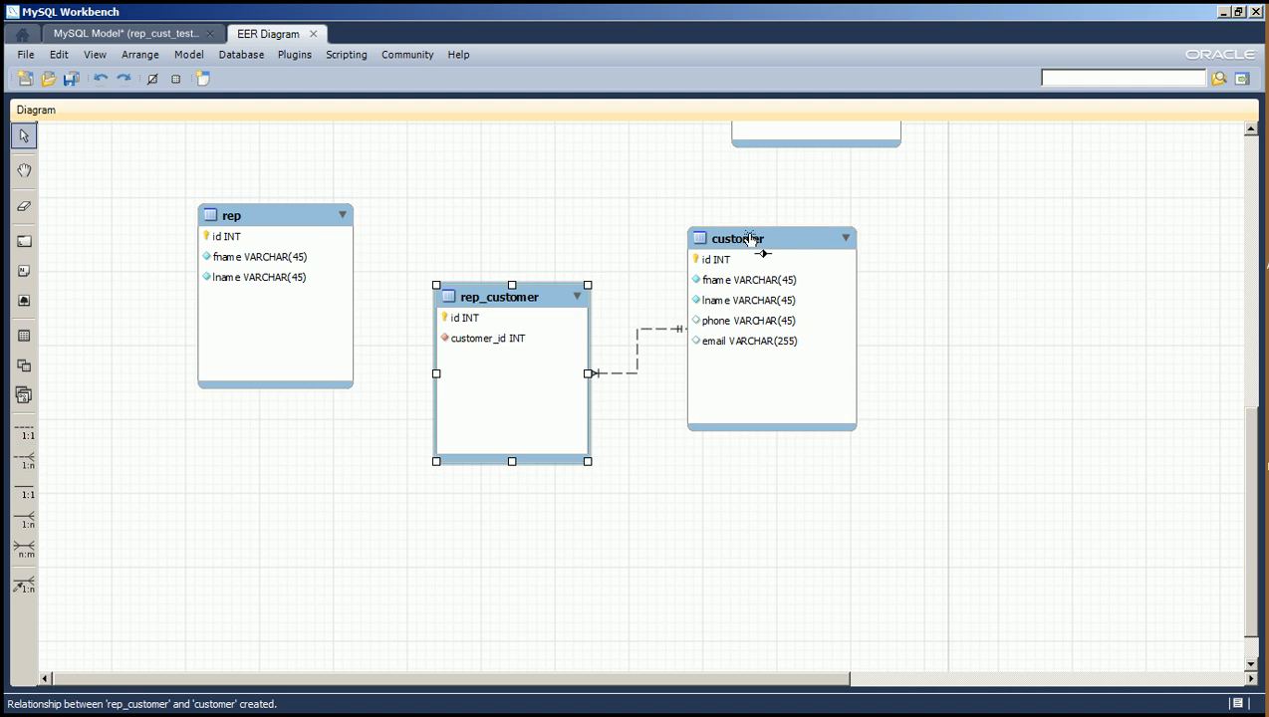
Create a 1:n non-identifying relationship with rep_customer receiving the foreign key and rep as the referenced table.
{"action": "left_click", "coordinate": [24, 462]}
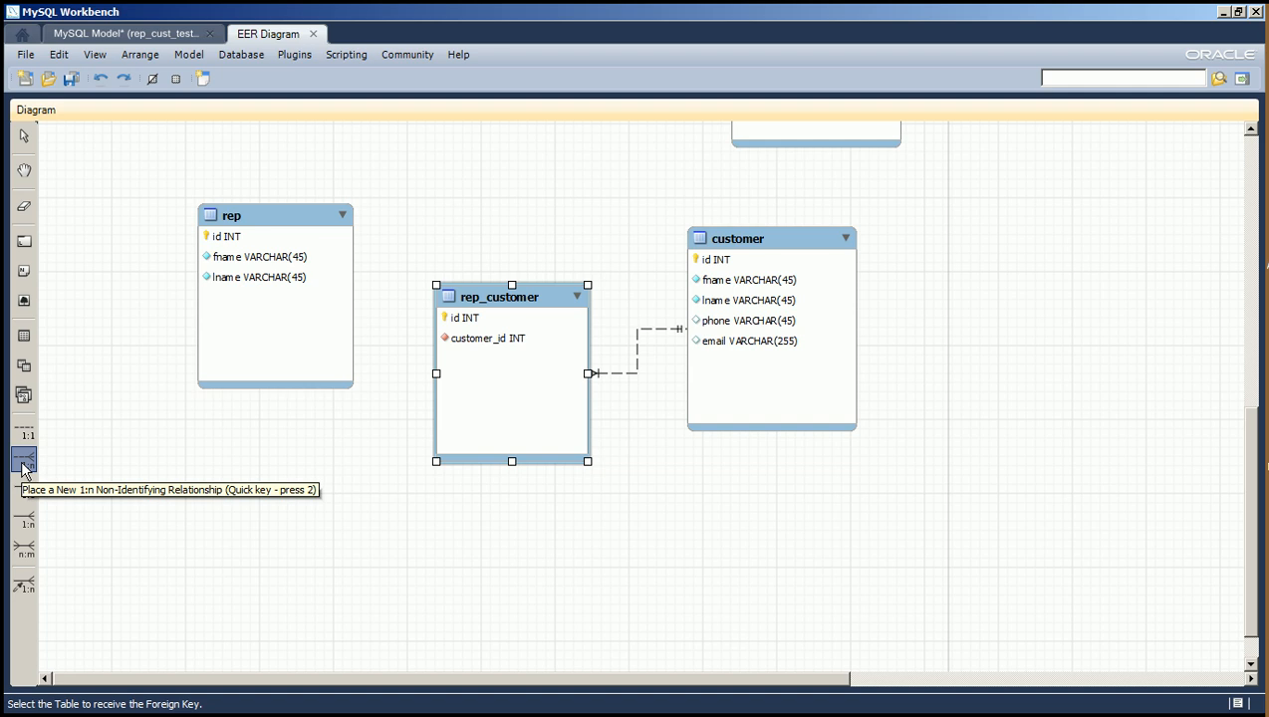
{"action": "left_click", "coordinate": [495, 299]}
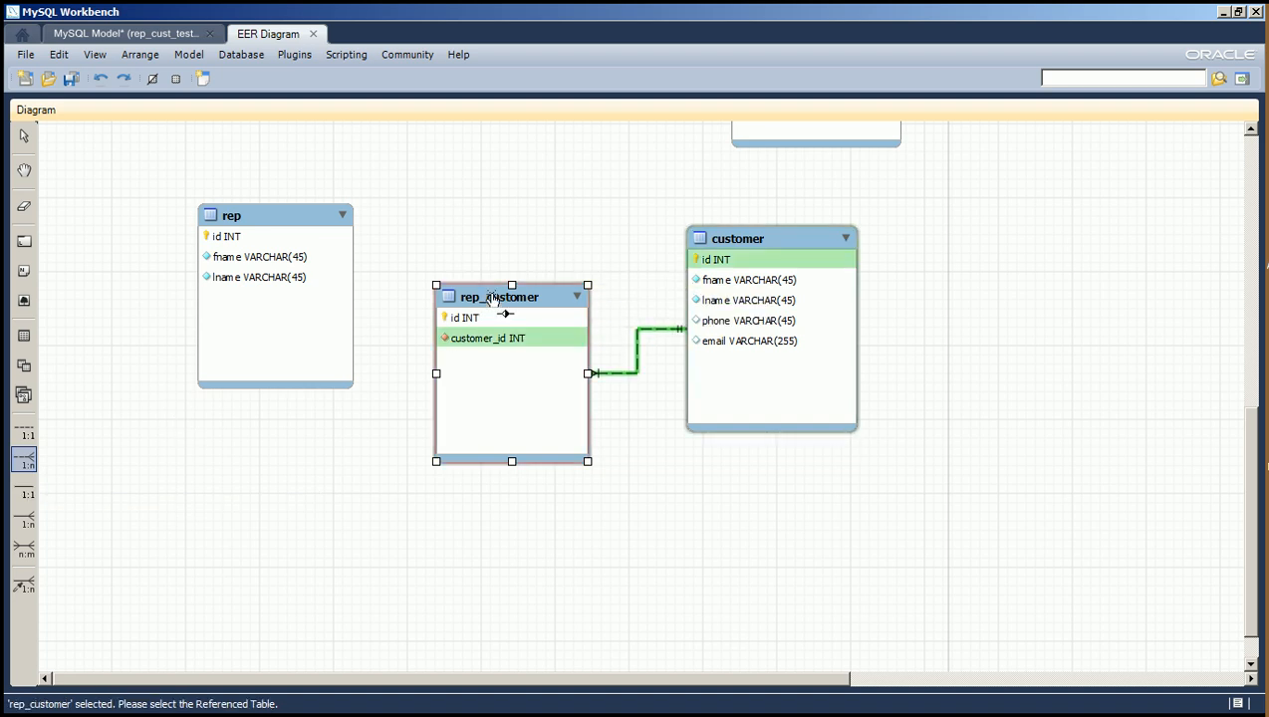
{"action": "left_click", "coordinate": [294, 227]}
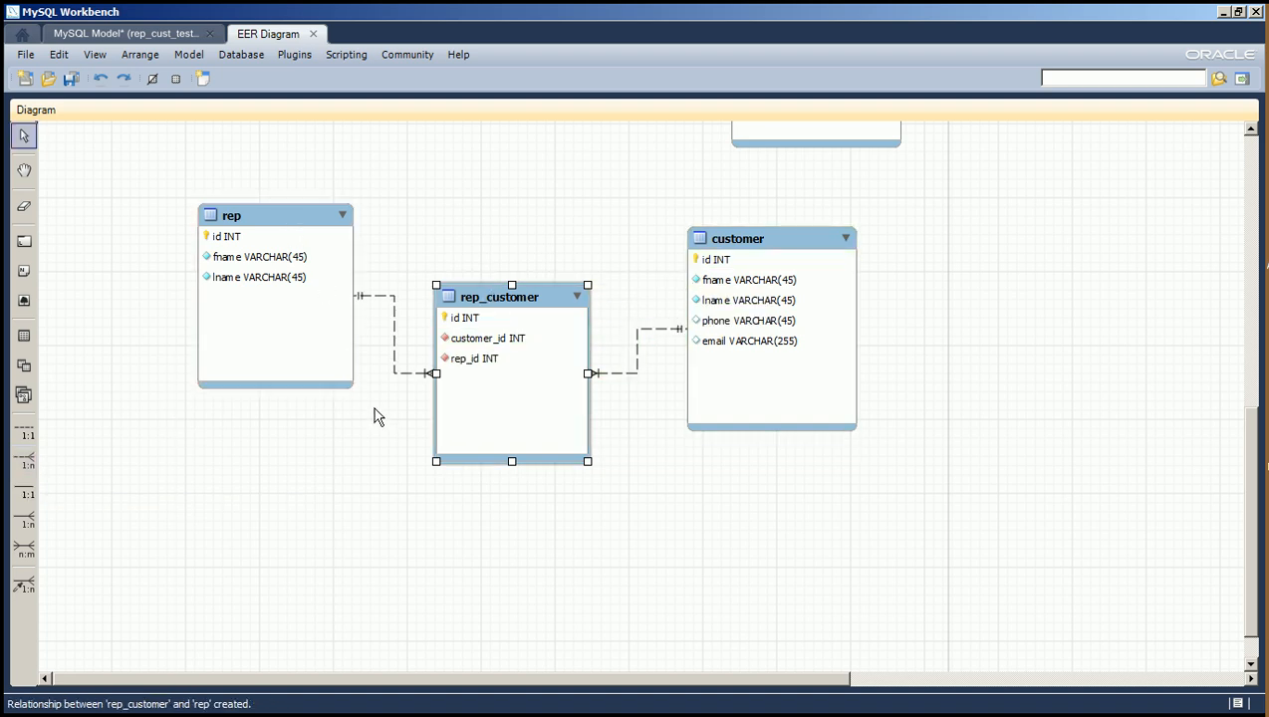
{"action": "left_click", "coordinate": [459, 536]}
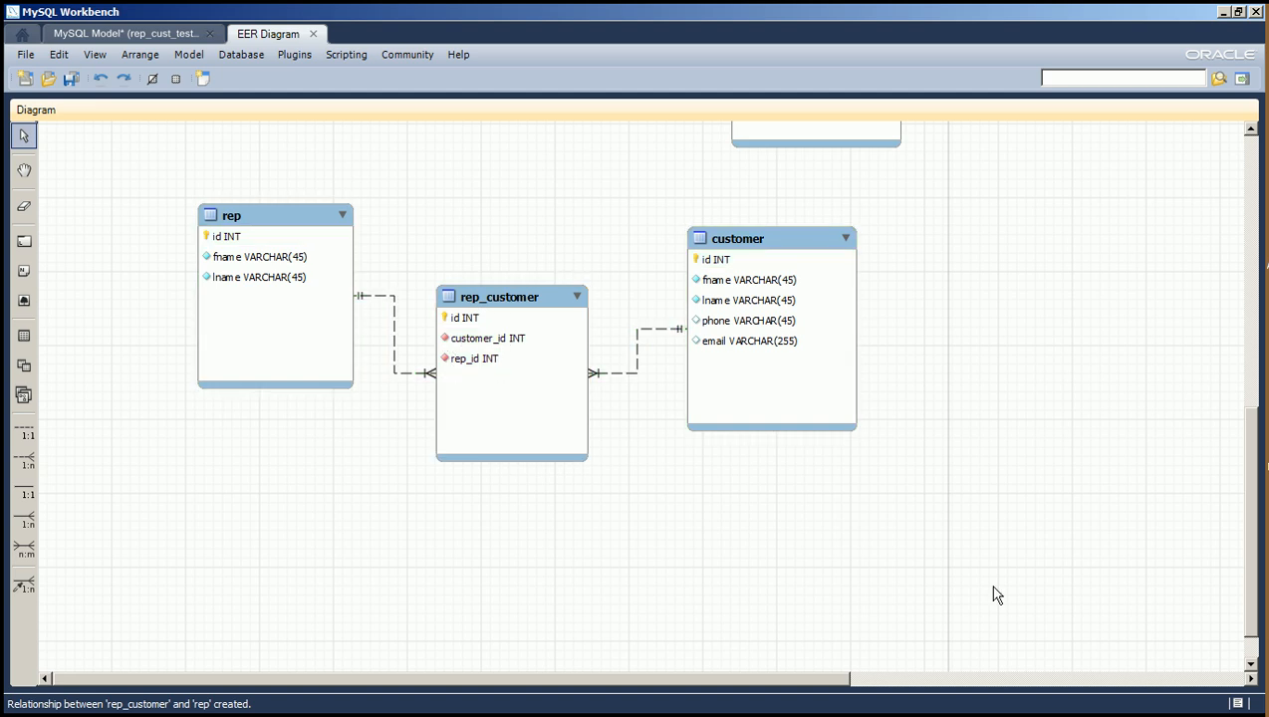
Reorder the rep_customer columns so rep_id comes before customer_id, and close the table editor.
{"action": "double_click", "coordinate": [476, 295]}
{"action": "left_click", "coordinate": [50, 555]}
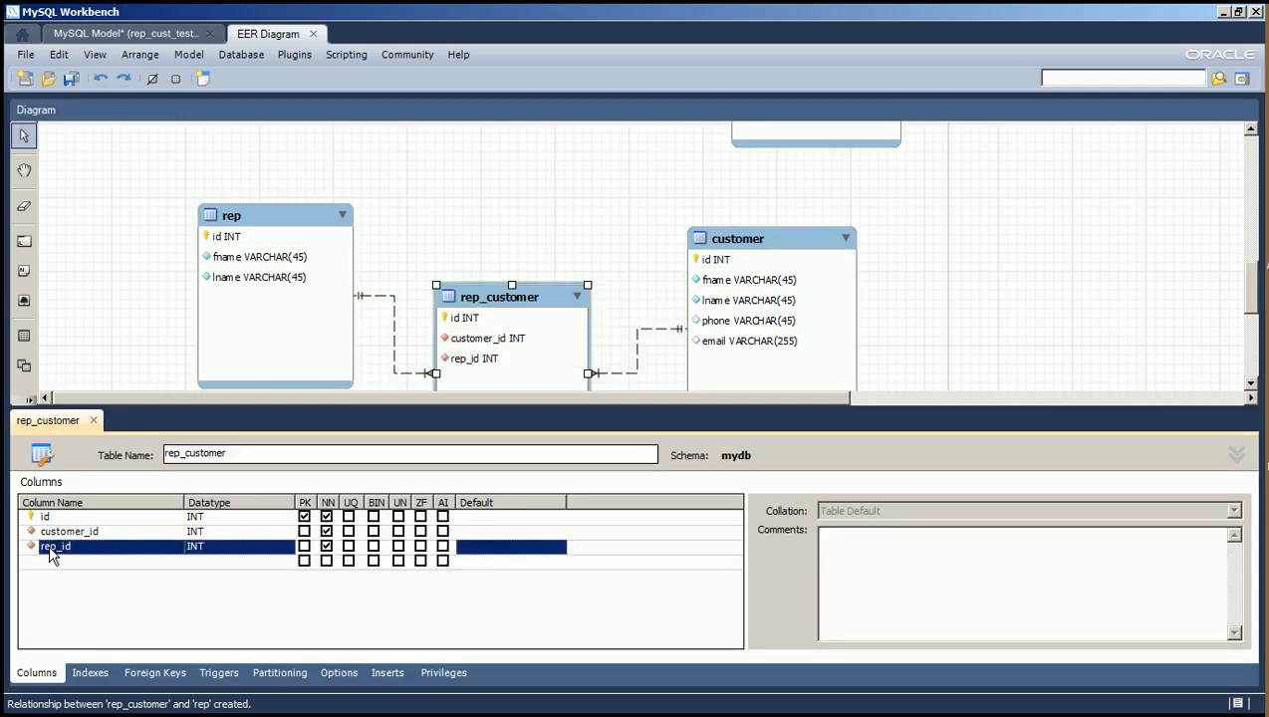
{"action": "left_click_drag", "start_coordinate": [50, 555], "coordinate": [50, 531]}
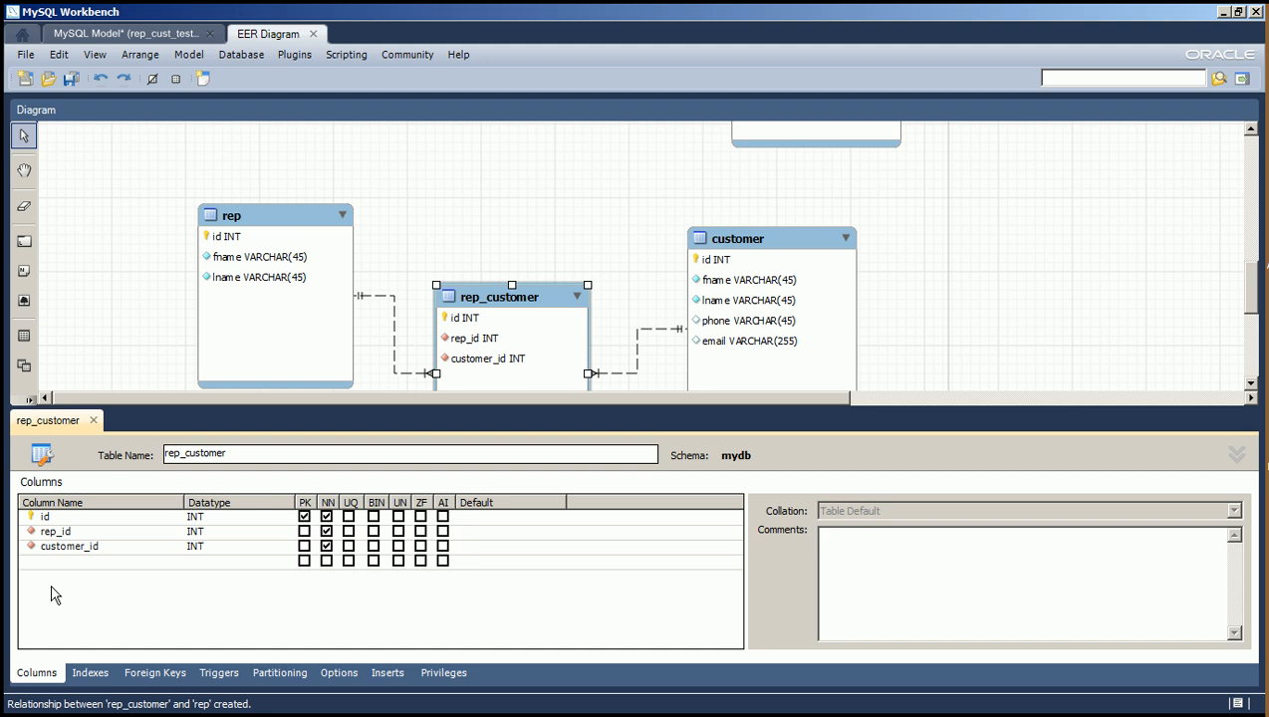
{"action": "left_click", "coordinate": [94, 422]}
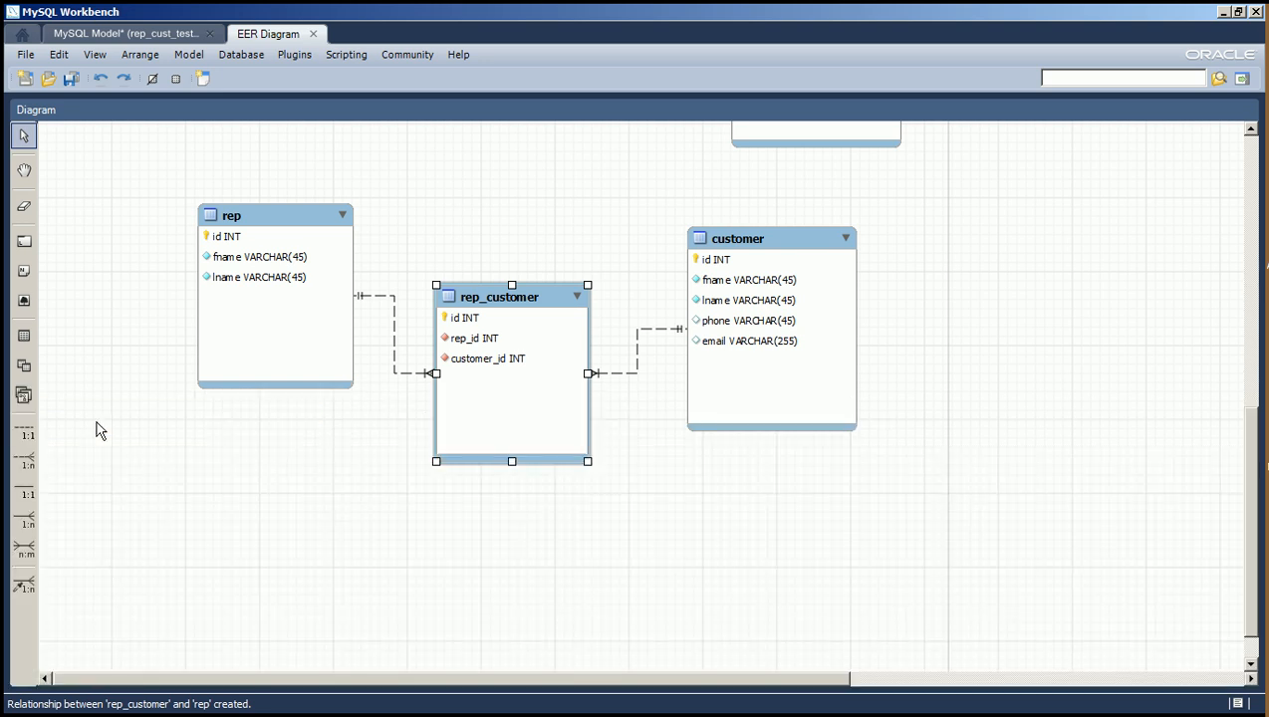
Save the model and review the column settings of rep_customer in the table editor.
{"action": "left_click", "coordinate": [71, 80]}
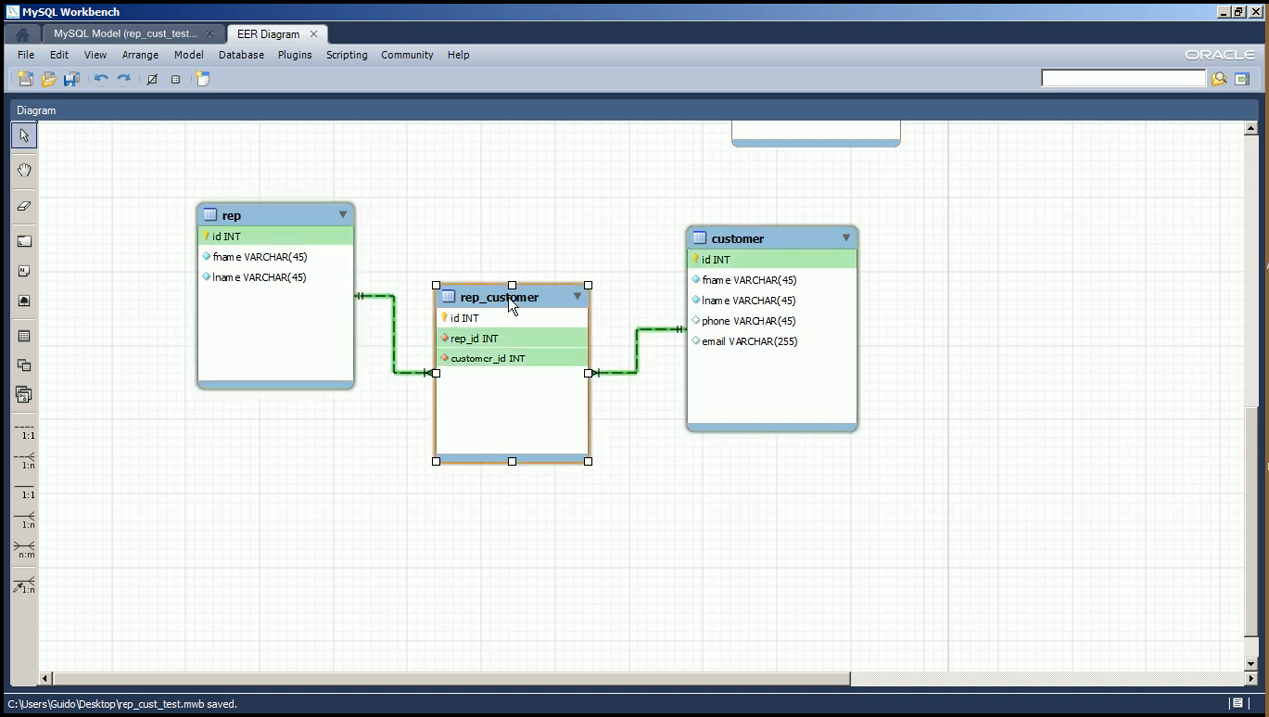
{"action": "double_click", "coordinate": [464, 344]}
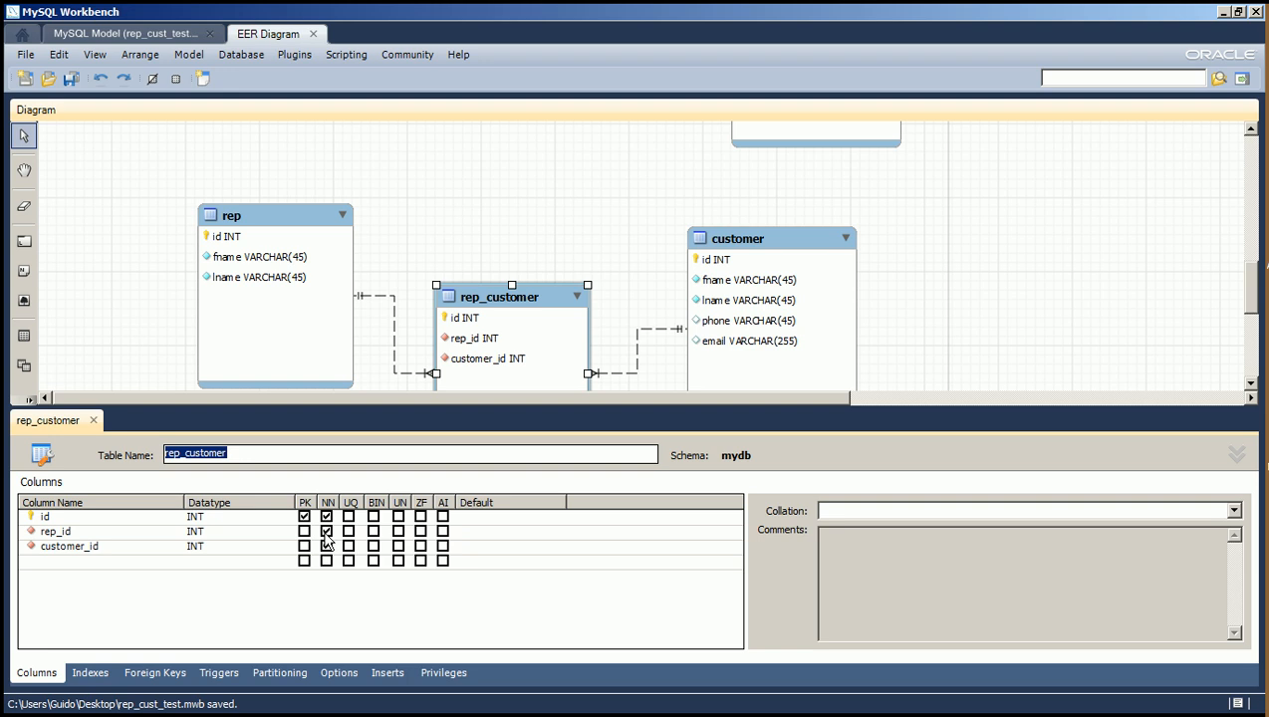
{"action": "left_click", "coordinate": [94, 421]}
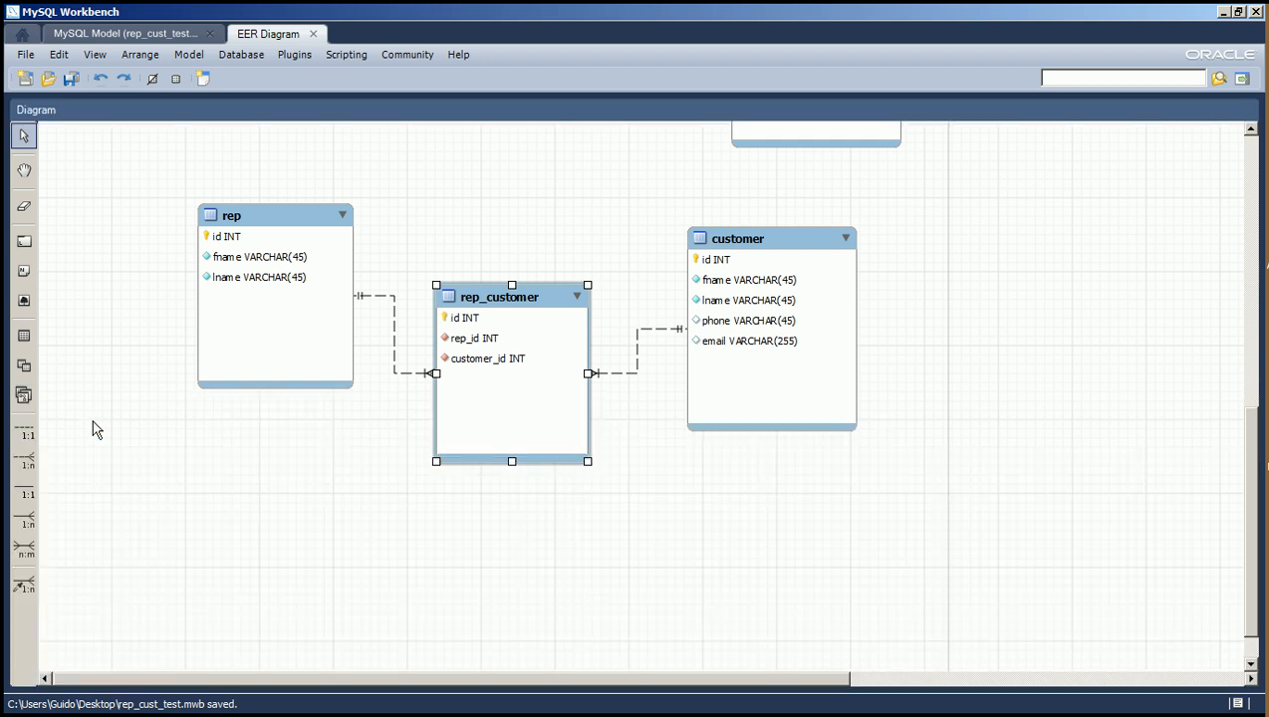